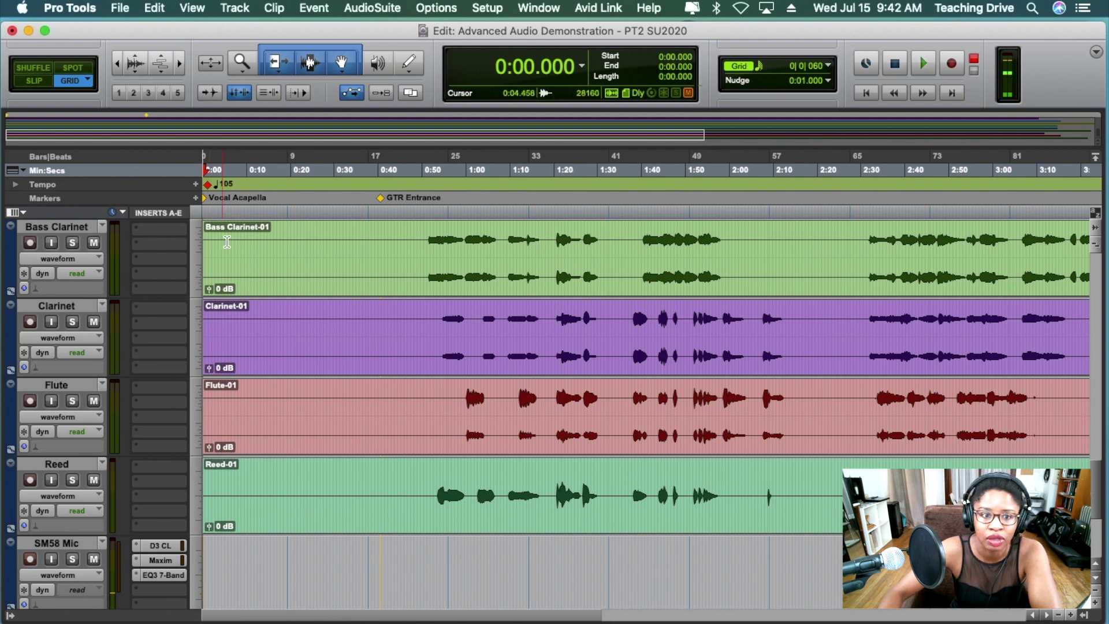
# Look through the session's tracks from the vocals and brass to the woodwinds, examining where each clip has silent passages.
pyautogui.scroll(10, 601, 391)
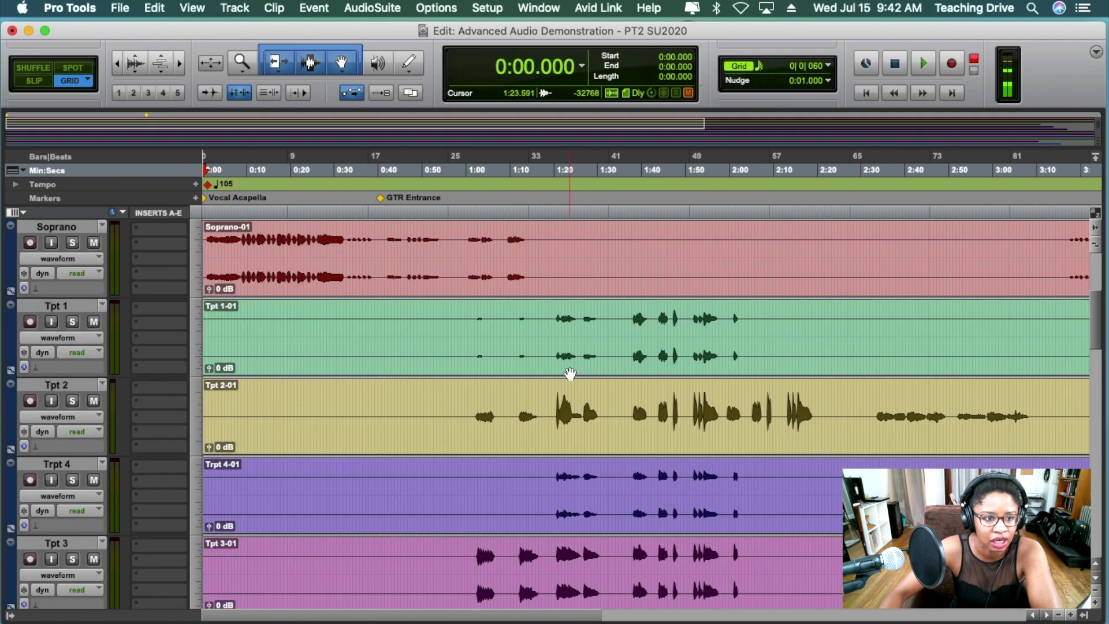
pyautogui.scroll(3, 570, 374)
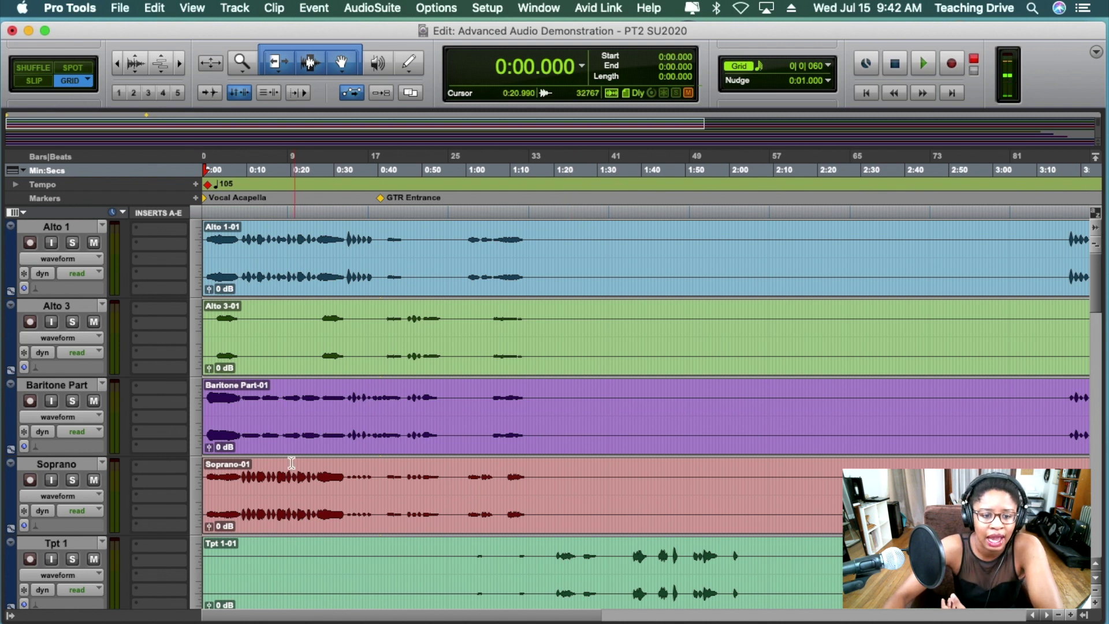
pyautogui.scroll(-5, 292, 384)
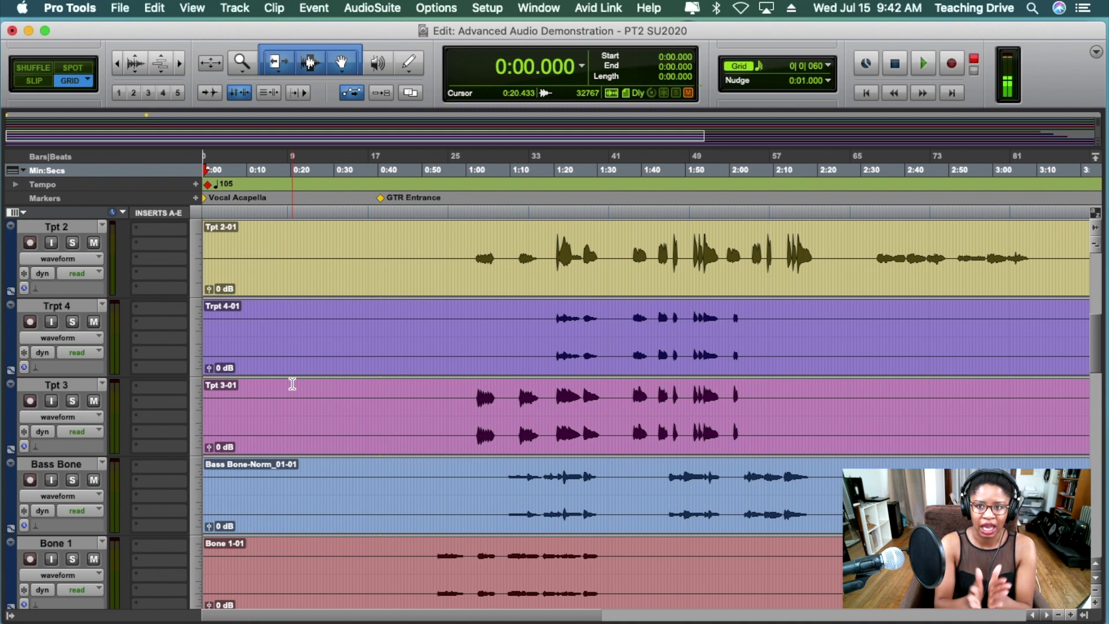
pyautogui.scroll(-10, 257, 396)
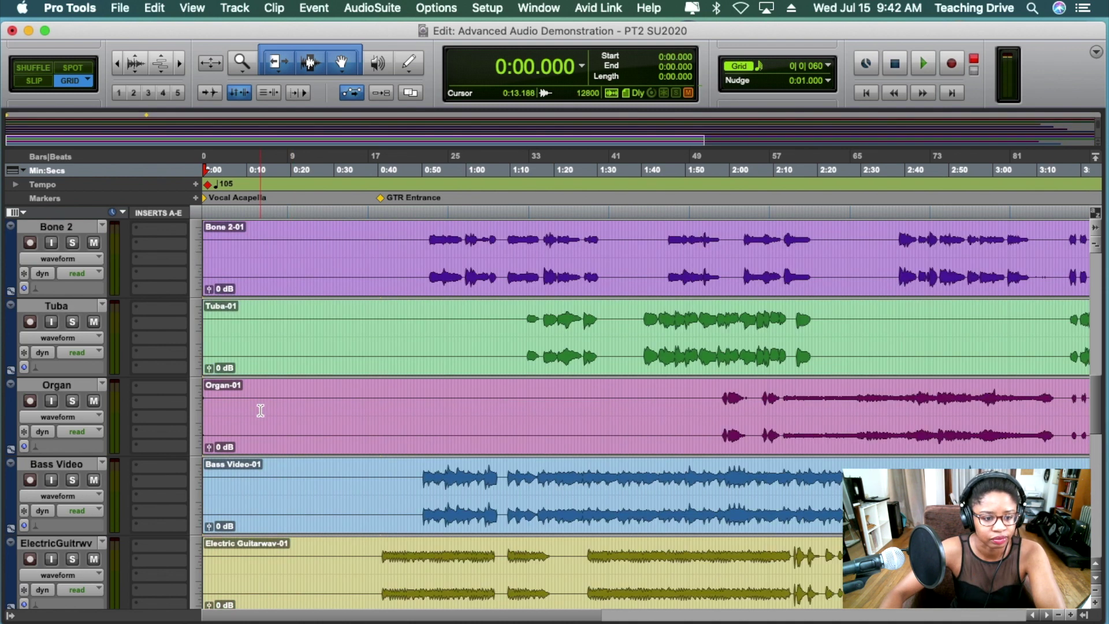
pyautogui.scroll(4, 337, 473)
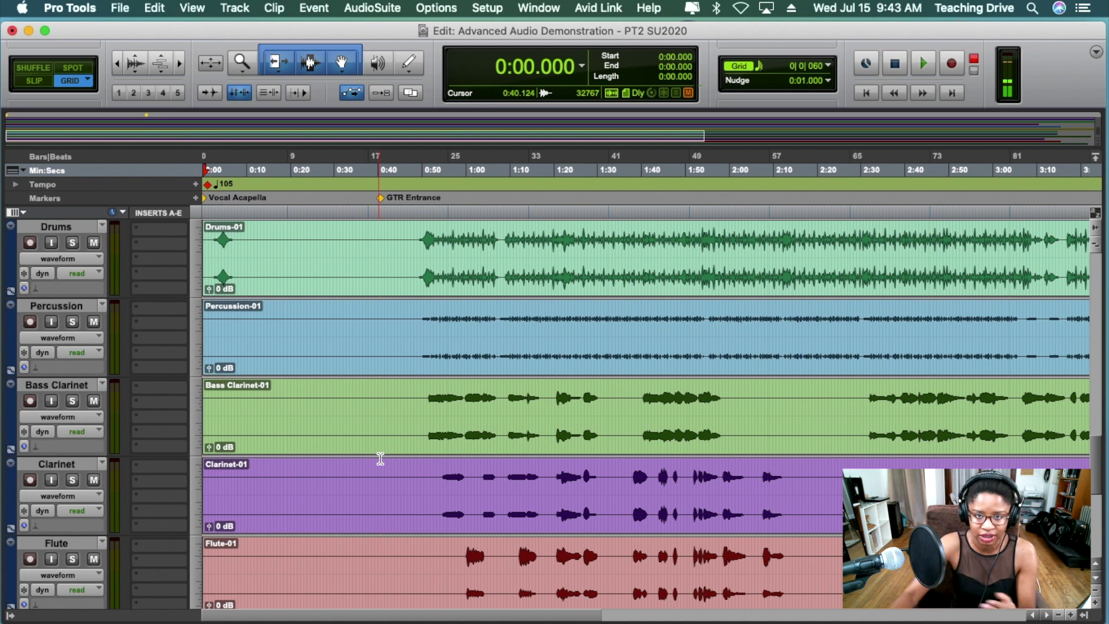
pyautogui.scroll(-10, 329, 414)
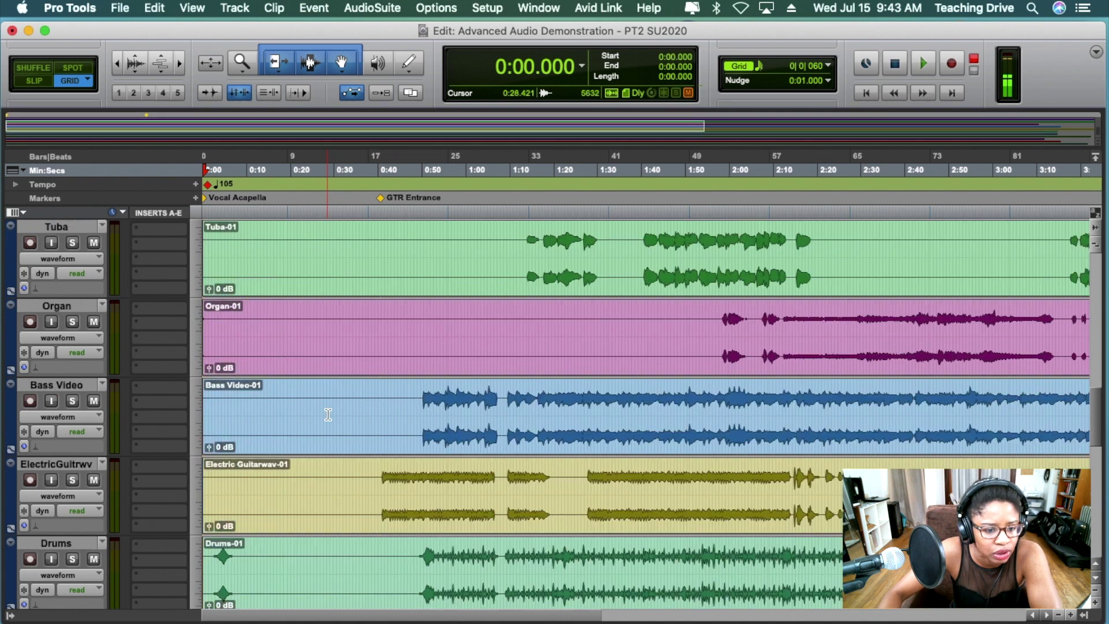
pyautogui.scroll(-5, 328, 415)
pyautogui.scroll(-5, 376, 467)
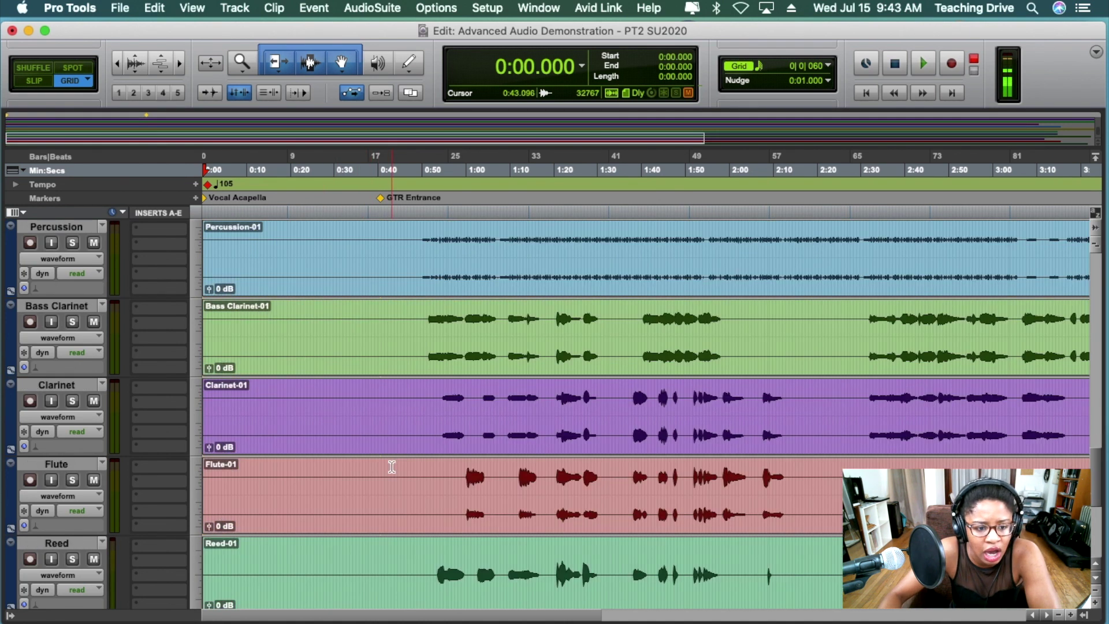
pyautogui.scroll(-3, 399, 474)
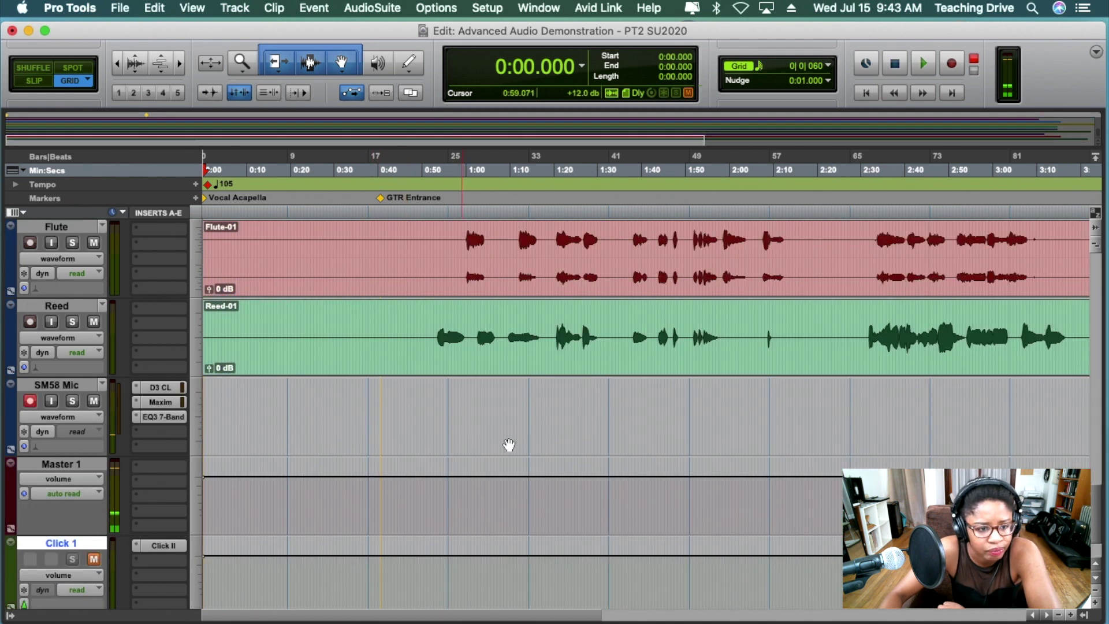
pyautogui.scroll(10, 491, 446)
pyautogui.scroll(3, 492, 446)
pyautogui.scroll(-3, 490, 448)
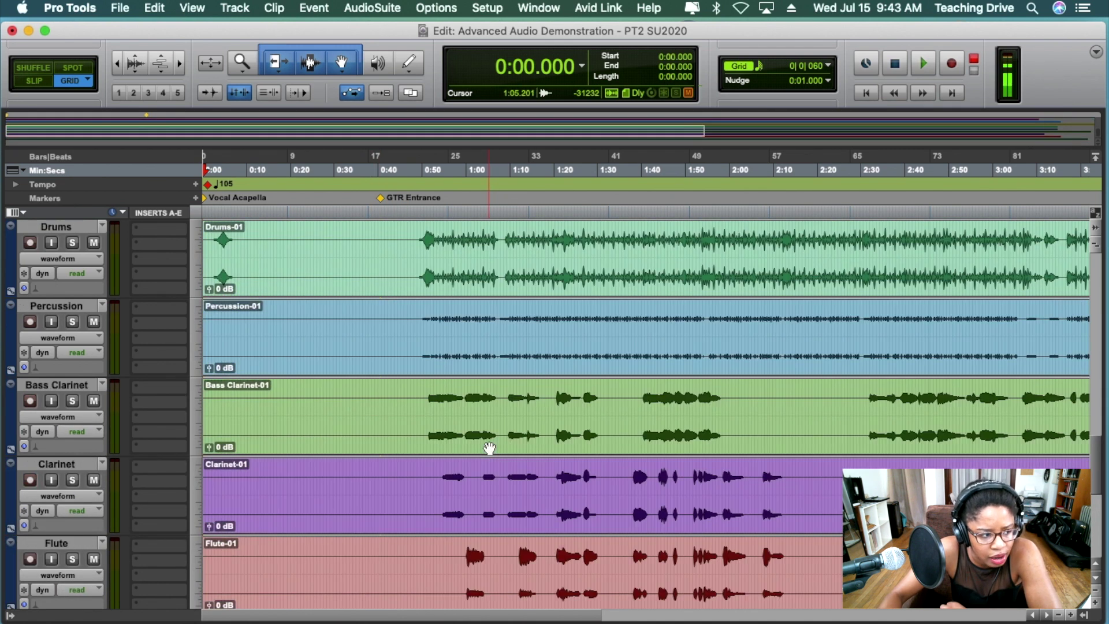
pyautogui.scroll(3, 390, 439)
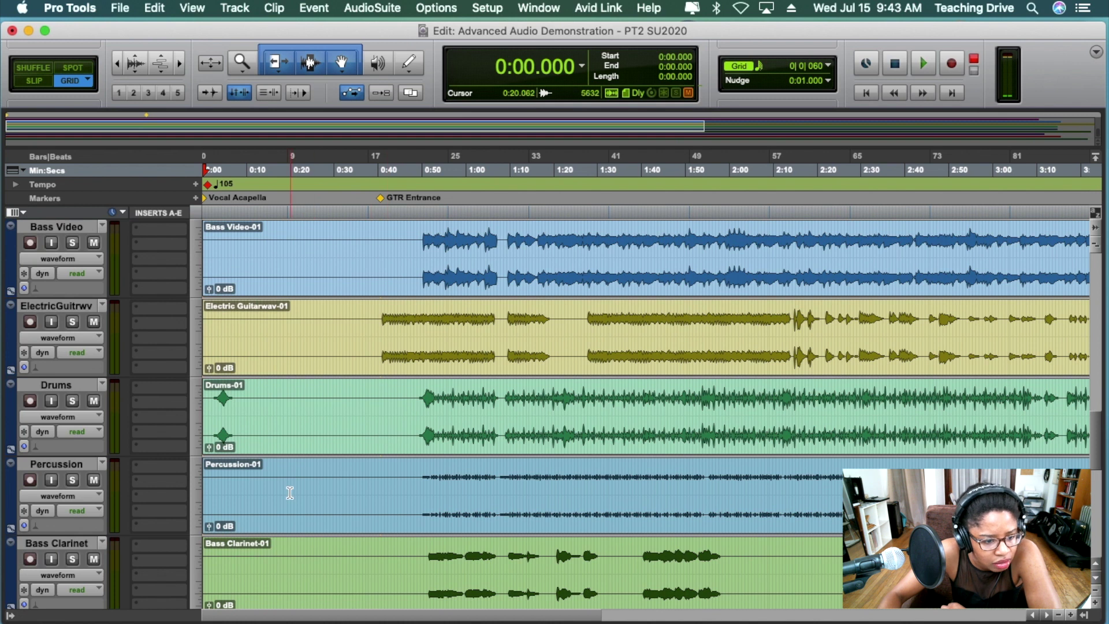
pyautogui.scroll(-5, 334, 505)
pyautogui.scroll(-2, 334, 505)
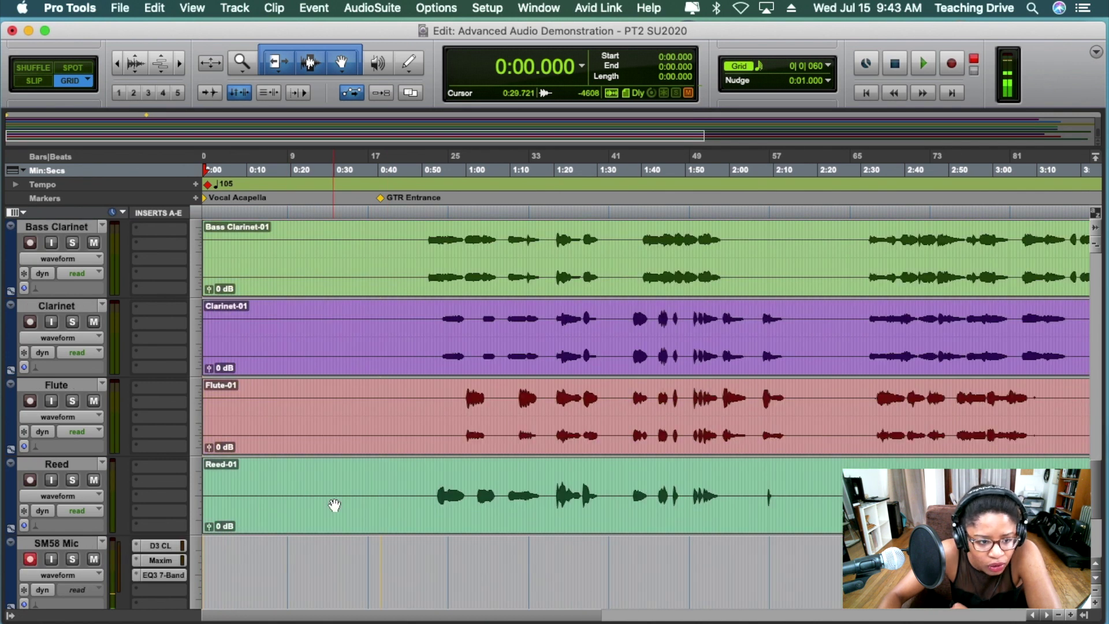
# Solo the Reed track and play it from about 0:41, listening to the passage before its first phrase.
pyautogui.click(72, 480)
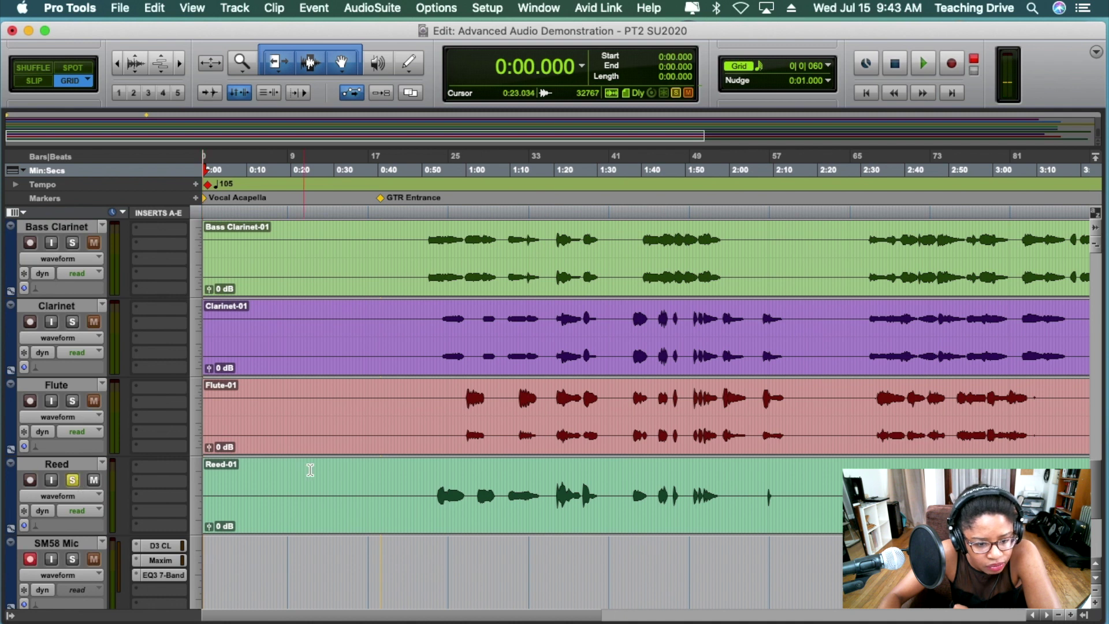
pyautogui.click(384, 475)
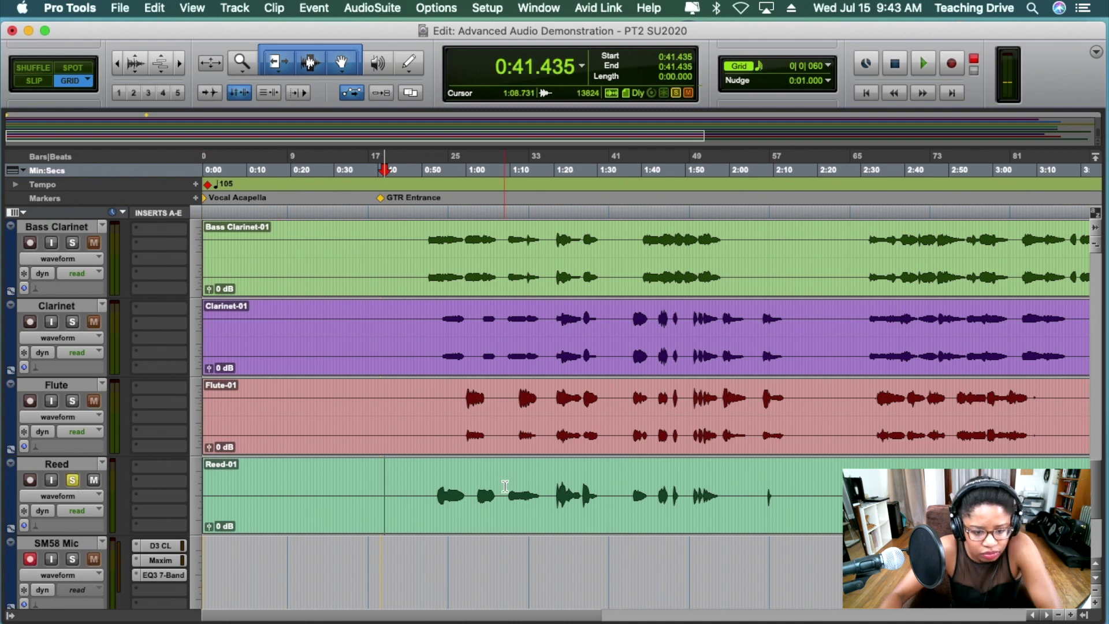
pyautogui.press('space')
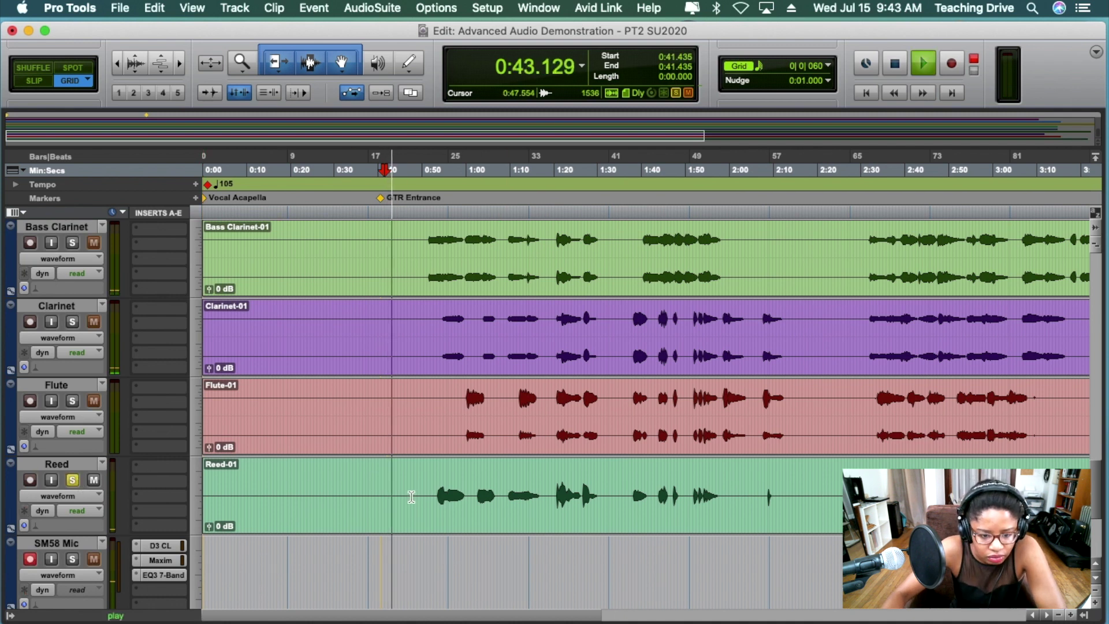
pyautogui.click(413, 490)
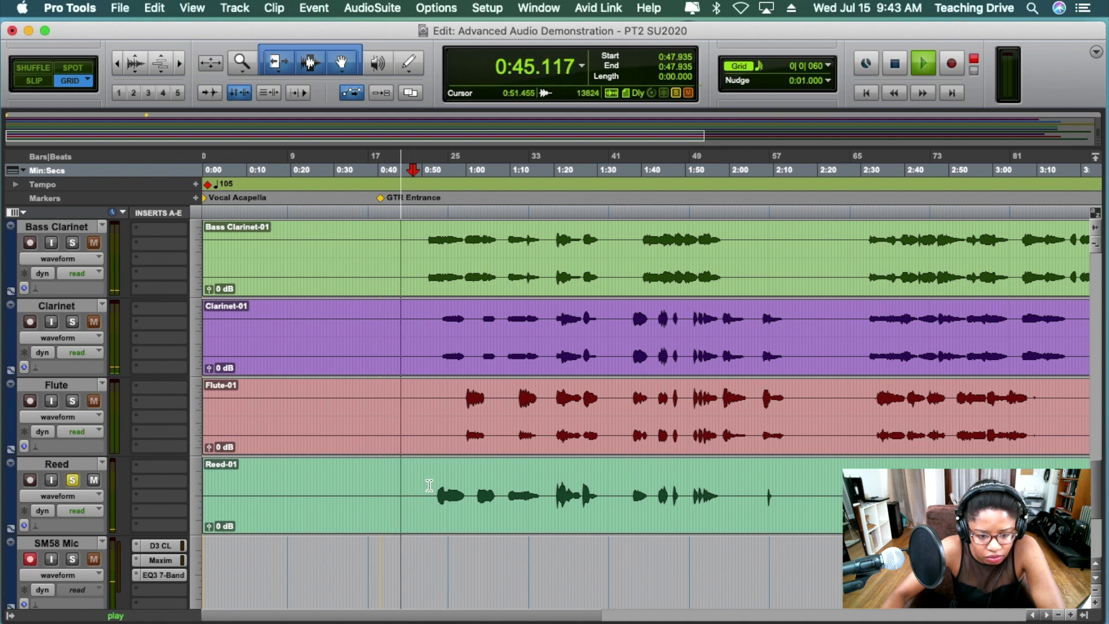
pyautogui.click(421, 487)
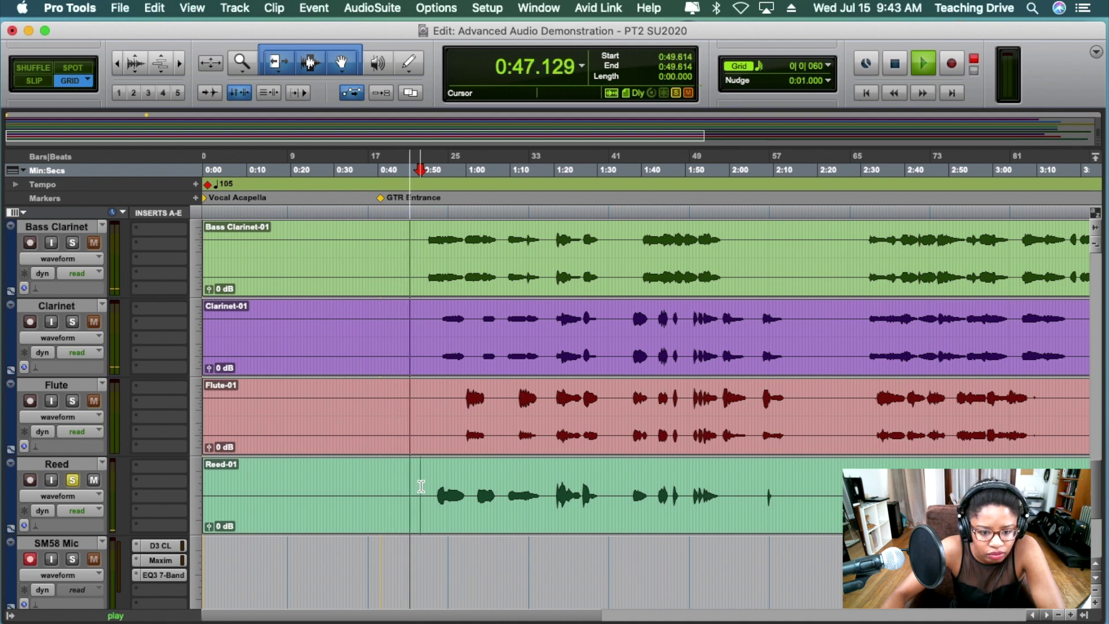
pyautogui.click(412, 225)
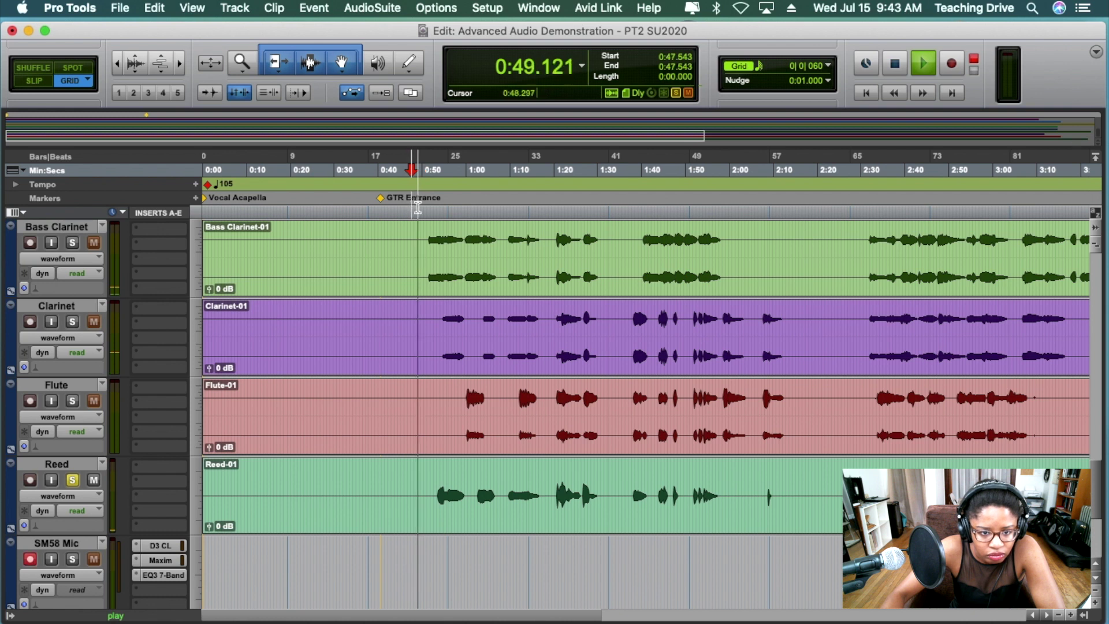
pyautogui.click(439, 213)
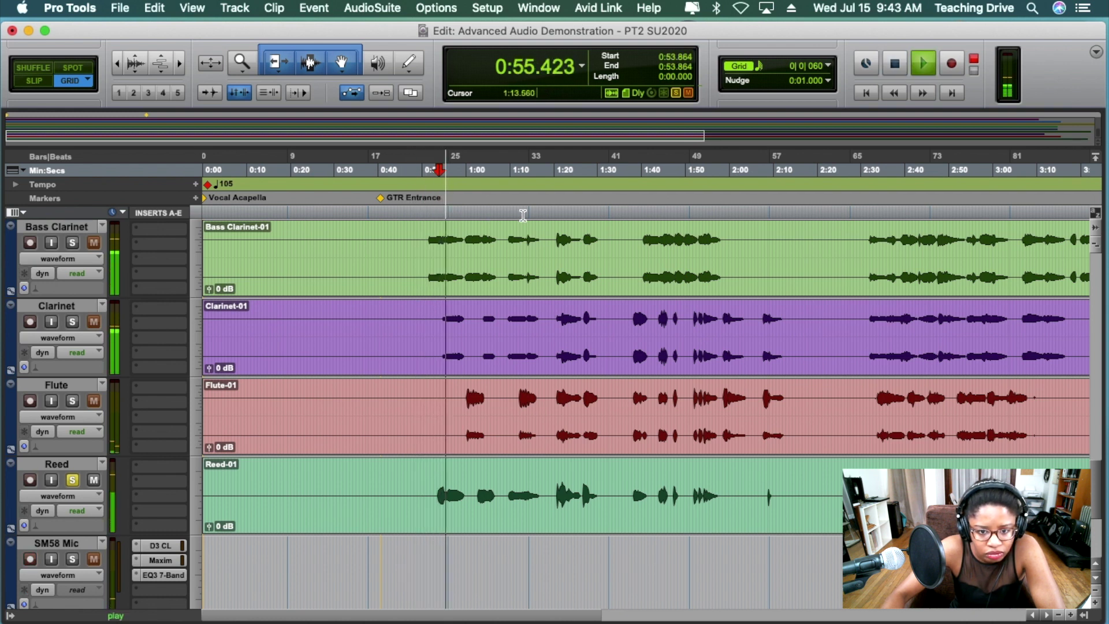
# Replay the Reed track's lead-in from about 0:39.8 and stop playback before the first phrase.
pyautogui.click(378, 215)
pyautogui.press('space')
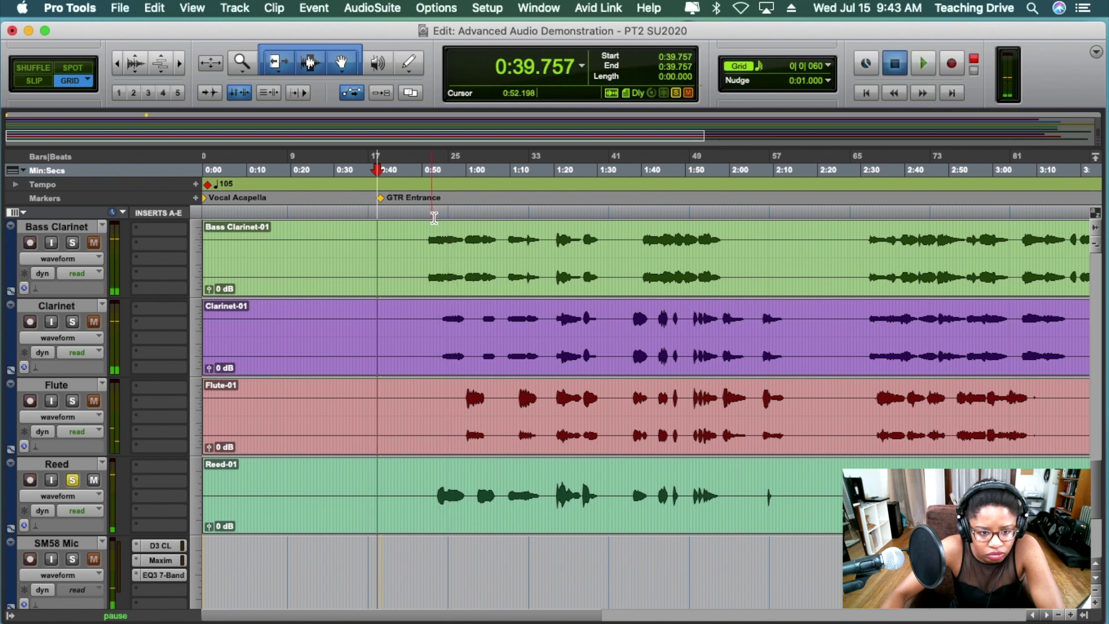
pyautogui.press('space')
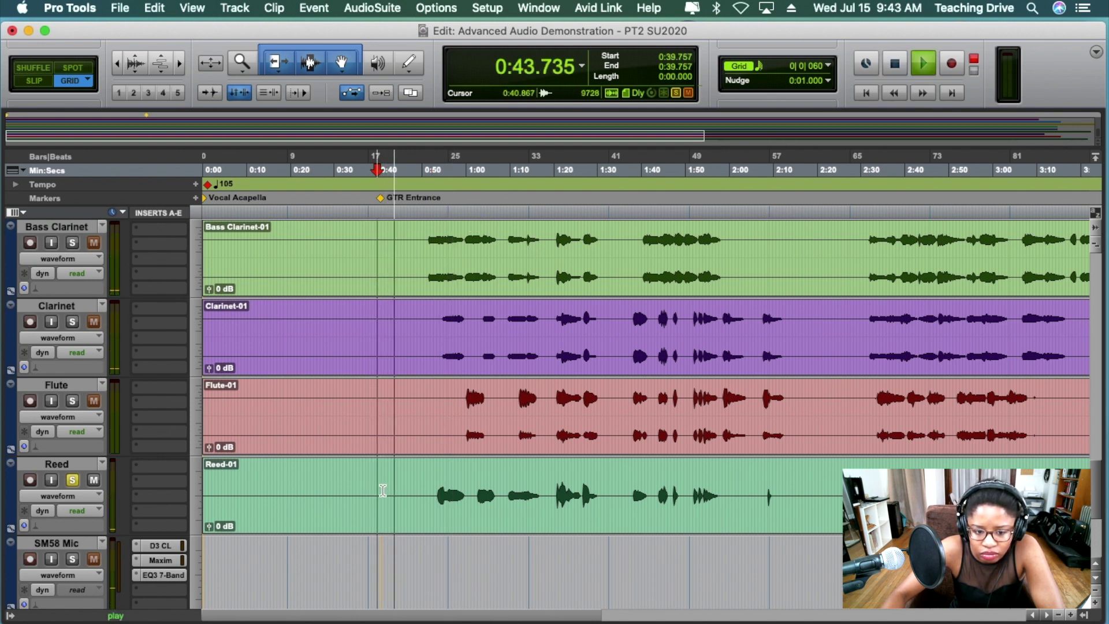
pyautogui.press('space')
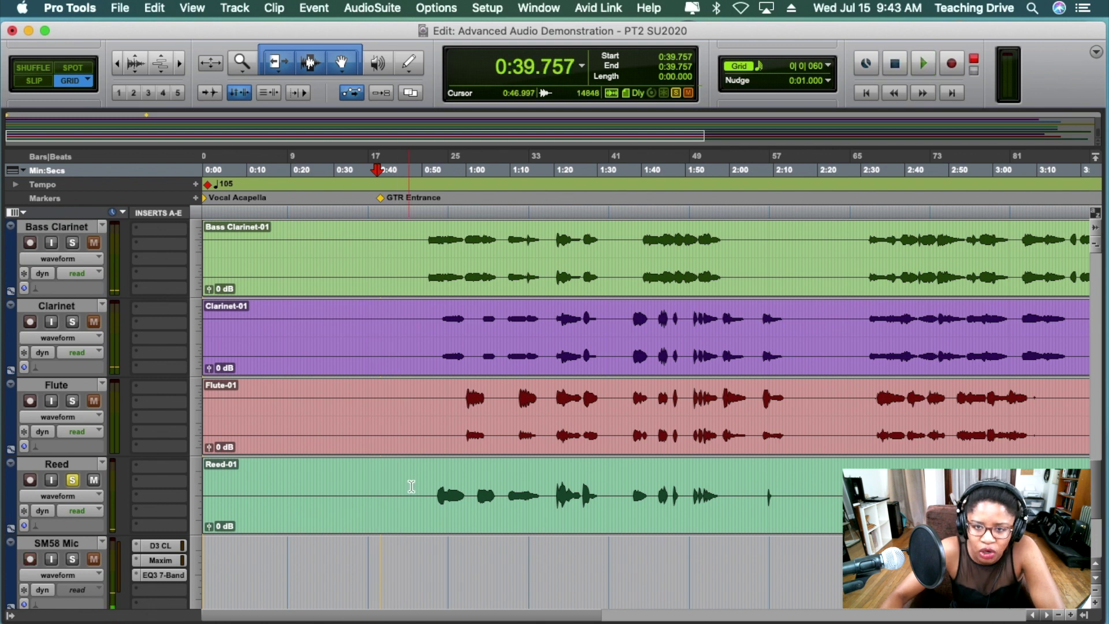
# Trim the start of the Reed-01 clip to about 0:51.8, just before its first phrase.
pyautogui.scroll(-5, 100, 493)
pyautogui.scroll(2, 107, 491)
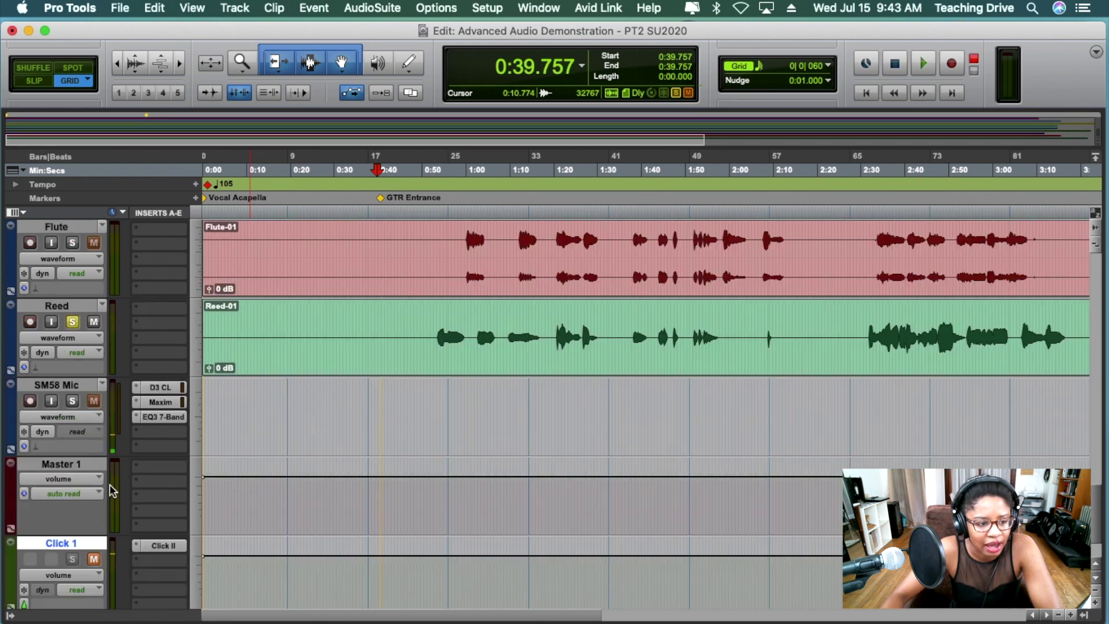
pyautogui.scroll(2, 111, 479)
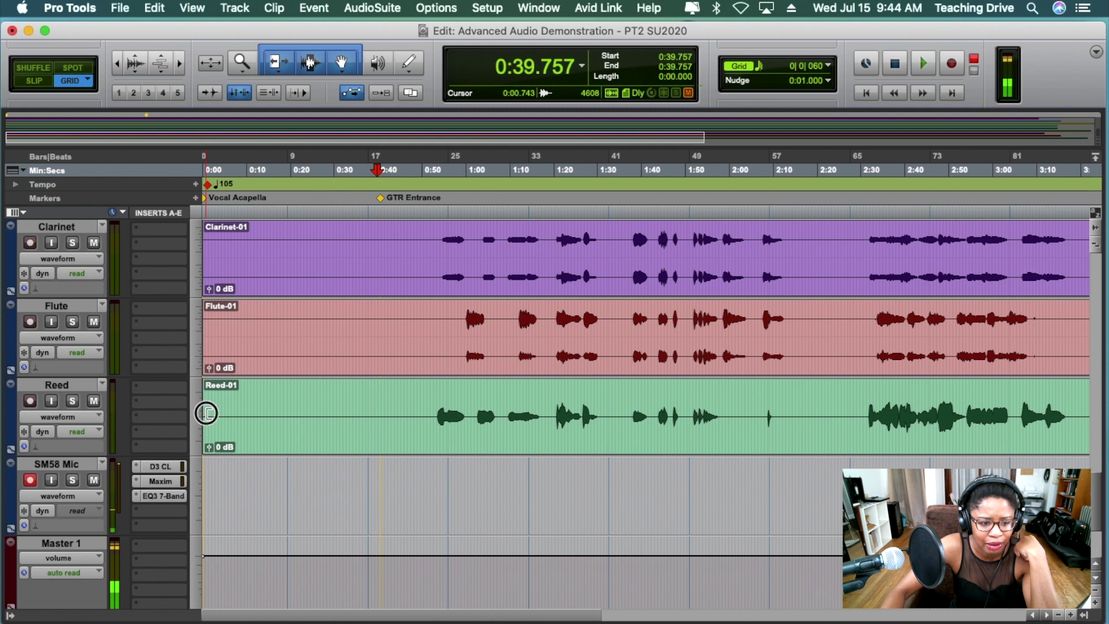
pyautogui.moveTo(206, 413); pyautogui.dragTo(431, 417)
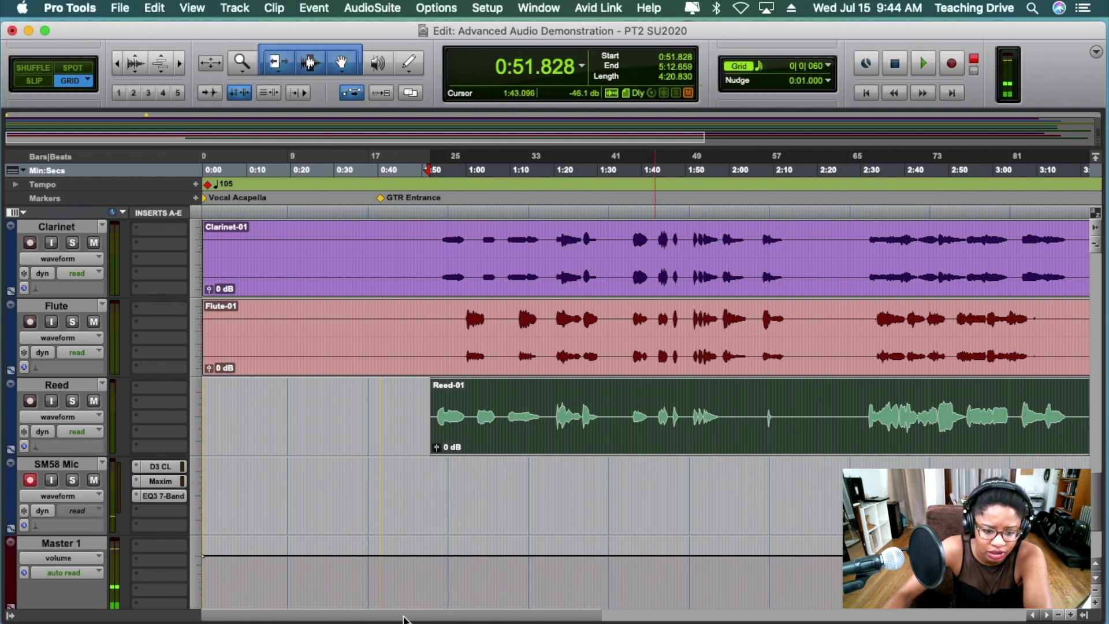
# Inspect the gaps between Reed phrases, placing the edit cursor at about 1:31, 2:31 and finally 2:11.7.
pyautogui.moveTo(403, 620); pyautogui.dragTo(488, 621)
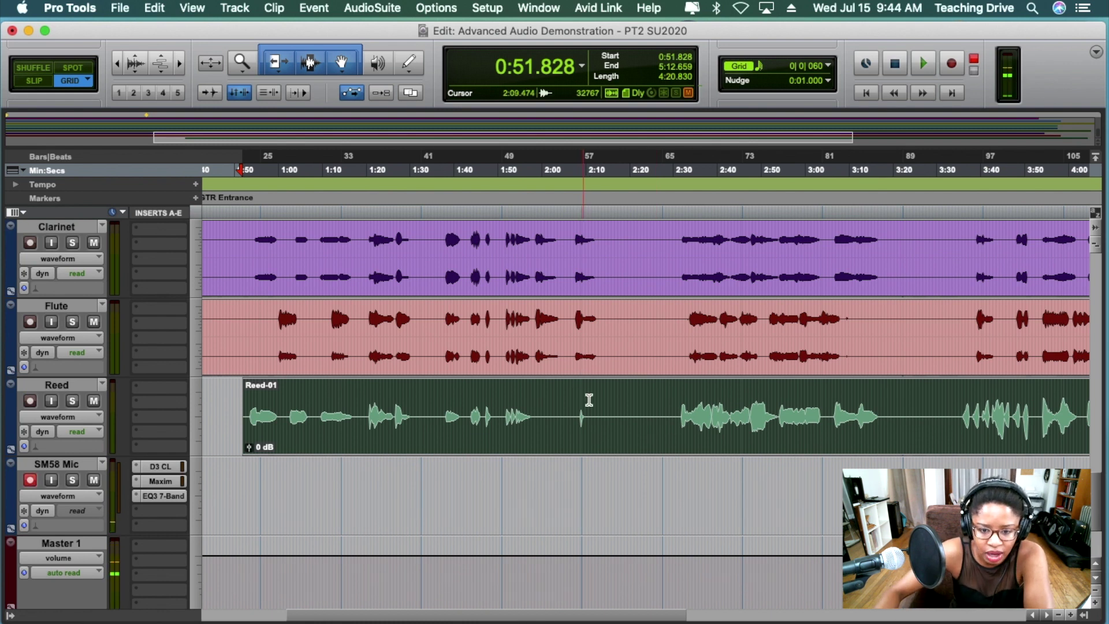
pyautogui.click(416, 216)
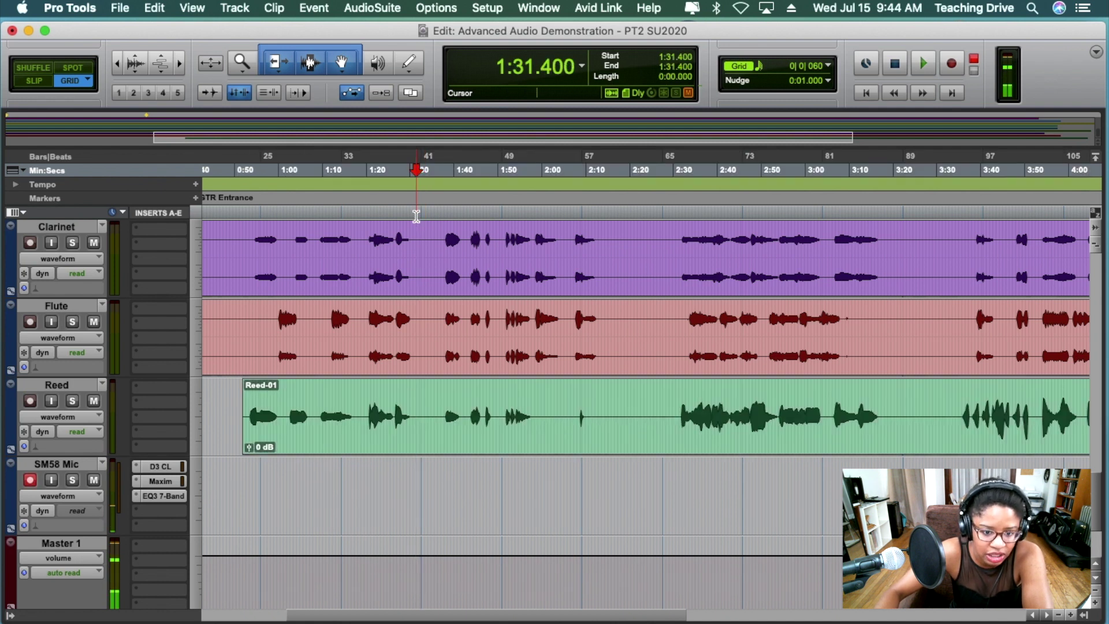
pyautogui.click(540, 214)
pyautogui.click(677, 217)
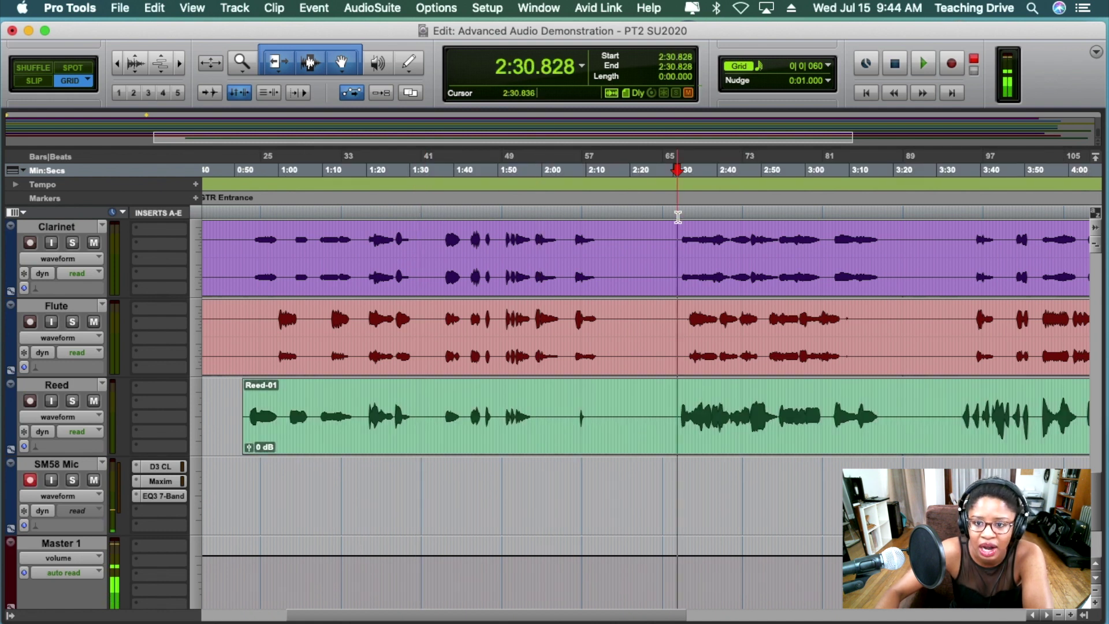
pyautogui.click(594, 216)
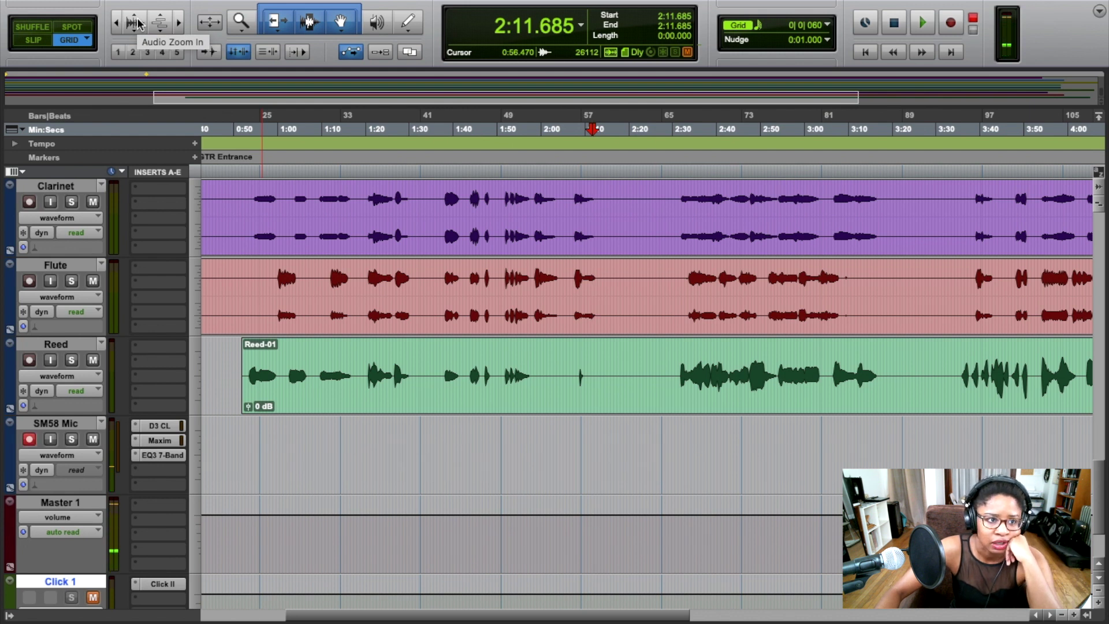
# Enlarge the audio waveforms vertically on the tracks to reveal low-level noise in the quiet passages.
pyautogui.click(136, 23)
pyautogui.click(137, 23)
pyautogui.click(136, 24)
pyautogui.click(137, 24)
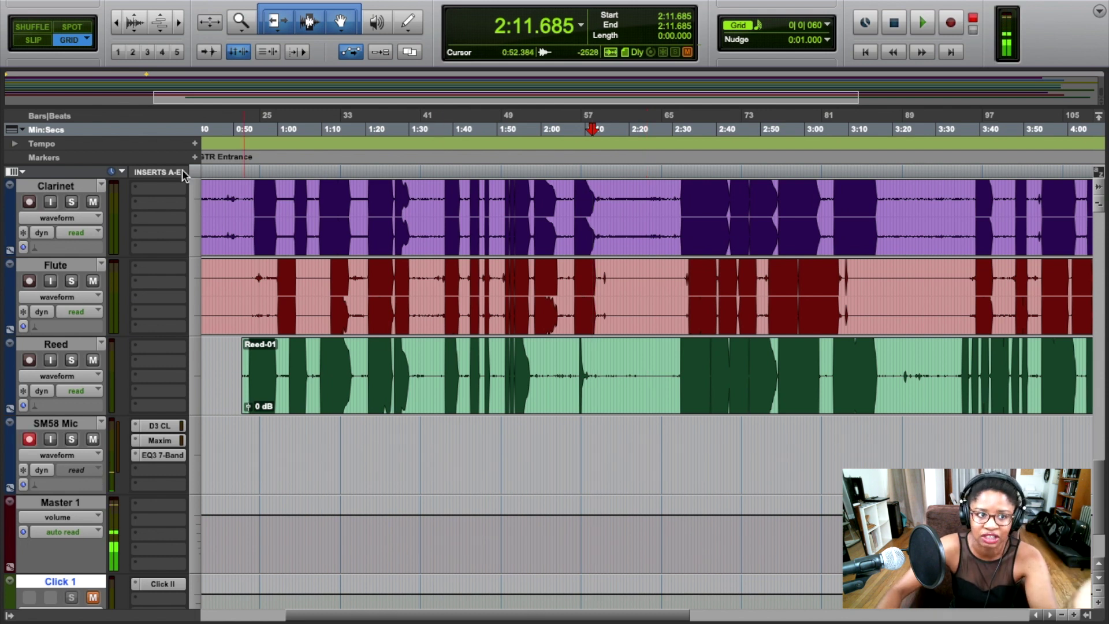
# Zoom the timeline in on the quiet Reed passage between about 1:57 and 2:09.
pyautogui.moveTo(181, 5)
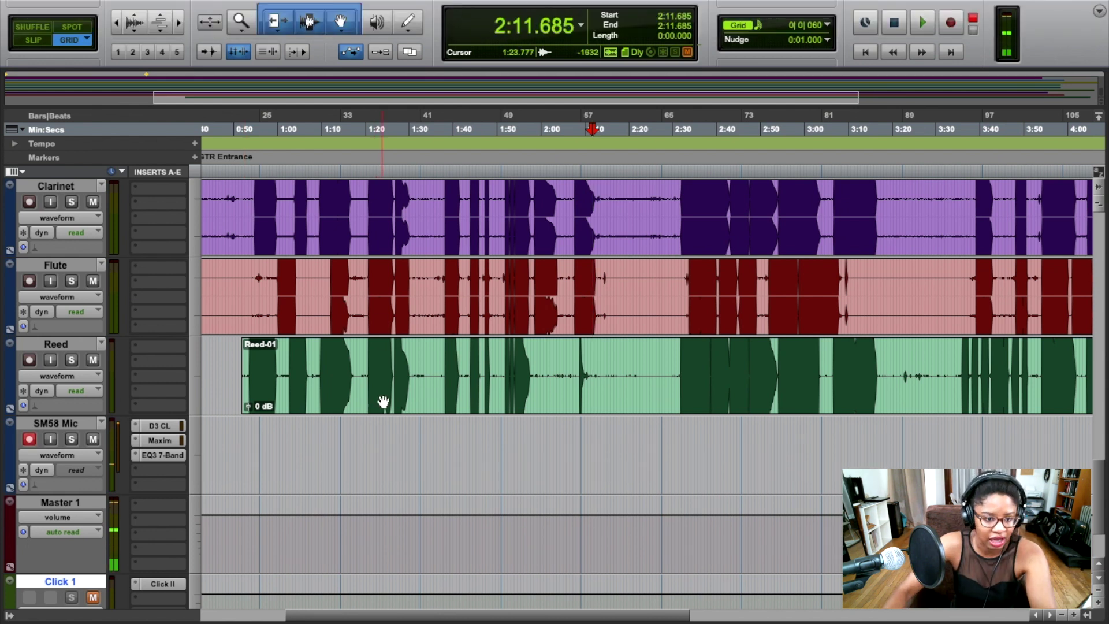
pyautogui.click(1074, 615)
pyautogui.click(1074, 615)
pyautogui.click(1074, 615)
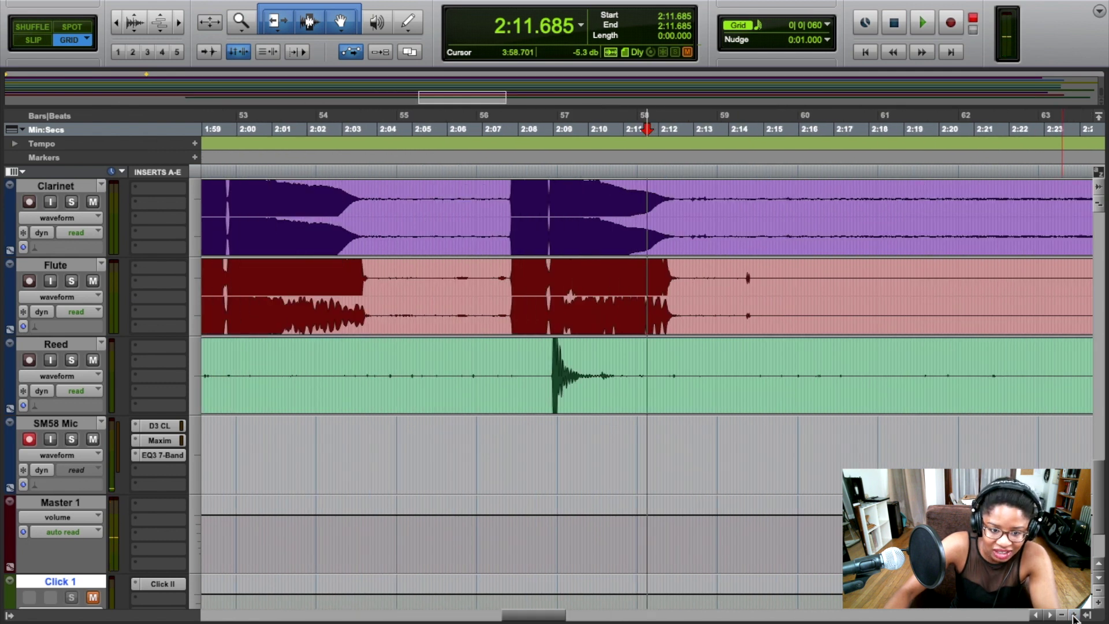
pyautogui.moveTo(545, 614); pyautogui.dragTo(536, 615)
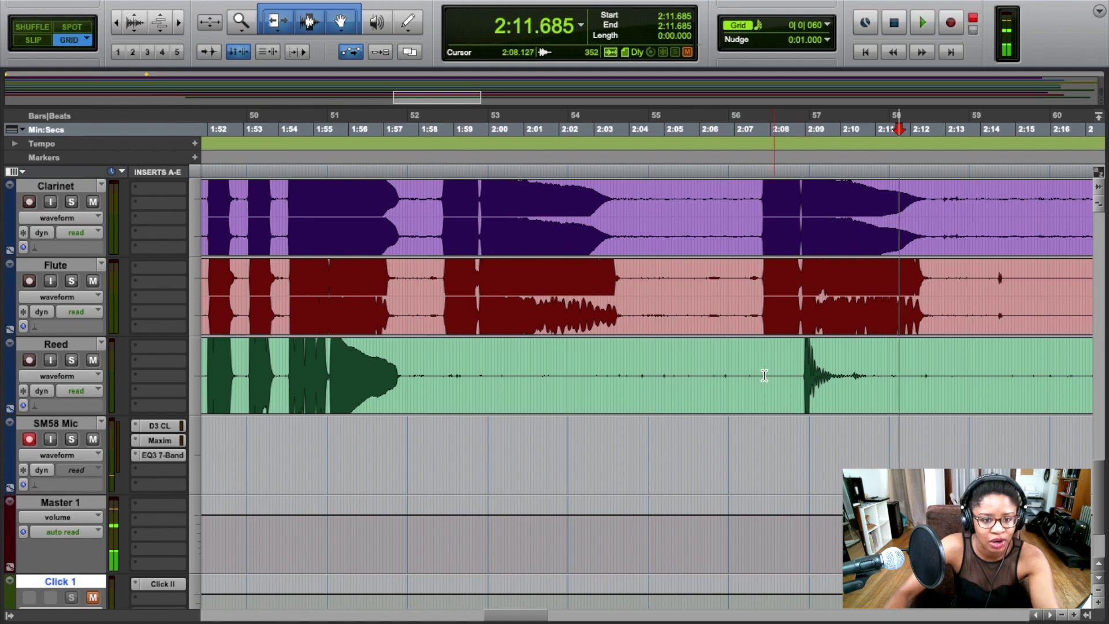
# Solo the Reed track, play its quiet passage from about 1:57.5 to check for noise, and unsolo it.
pyautogui.click(71, 360)
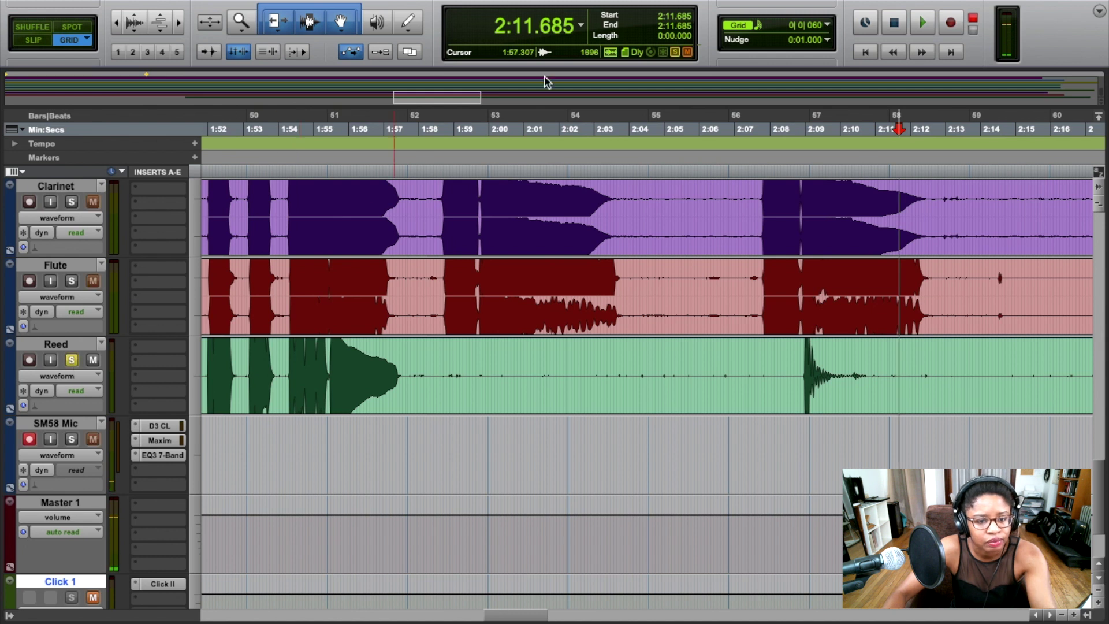
pyautogui.click(403, 180)
pyautogui.press('space')
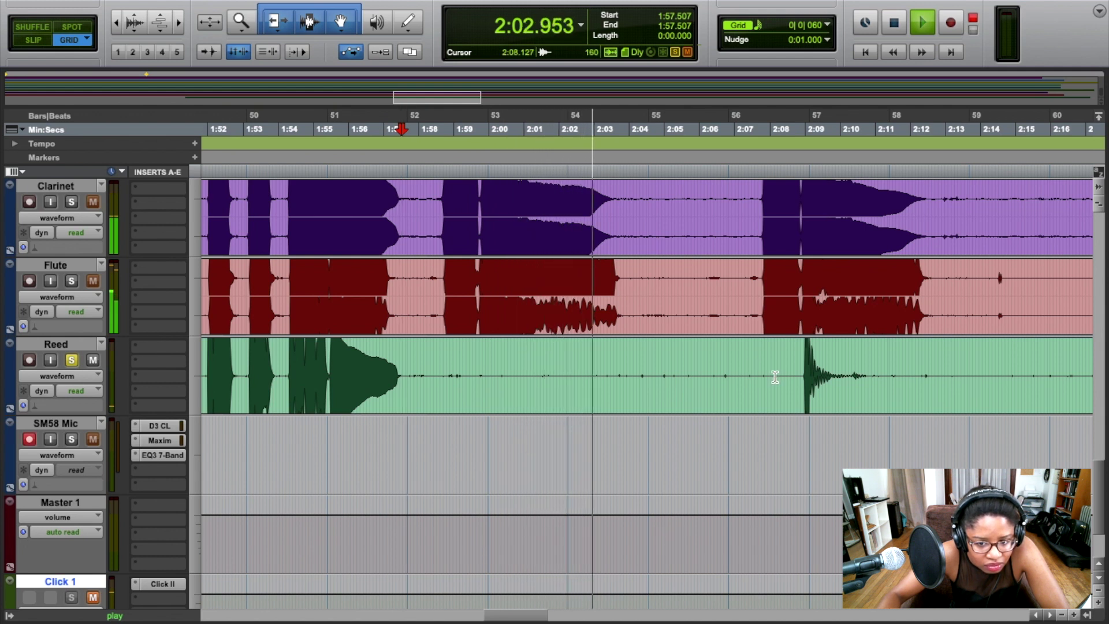
pyautogui.press('space')
pyautogui.hotkey('shift', 's')
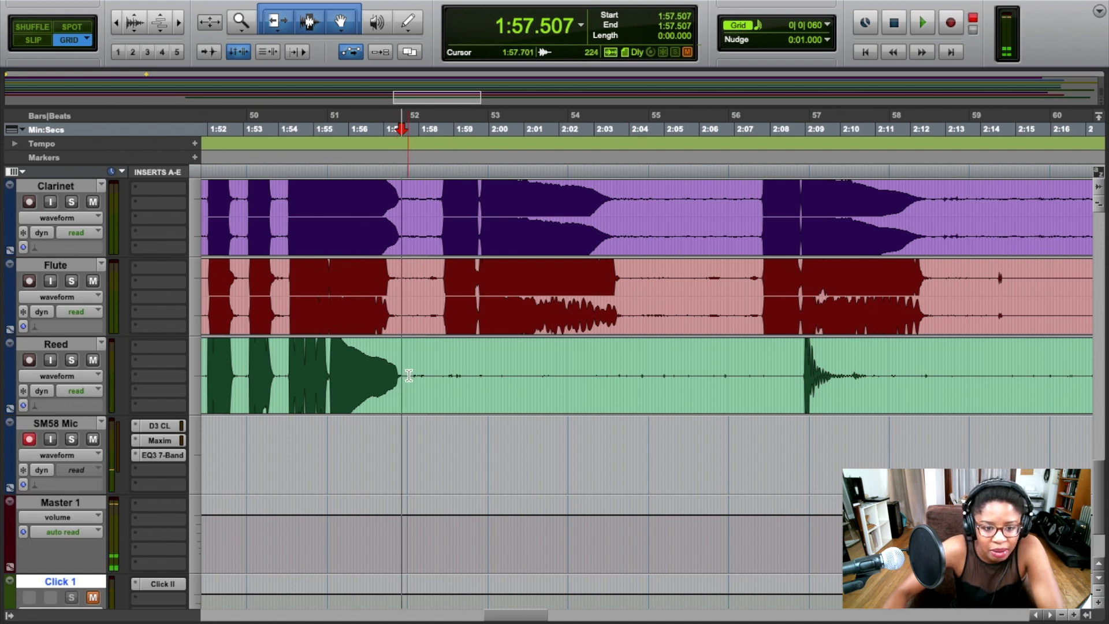
# Delete the quiet passage of the Reed track from about 1:57.685 to 2:08.685.
pyautogui.moveTo(409, 373); pyautogui.dragTo(794, 398)
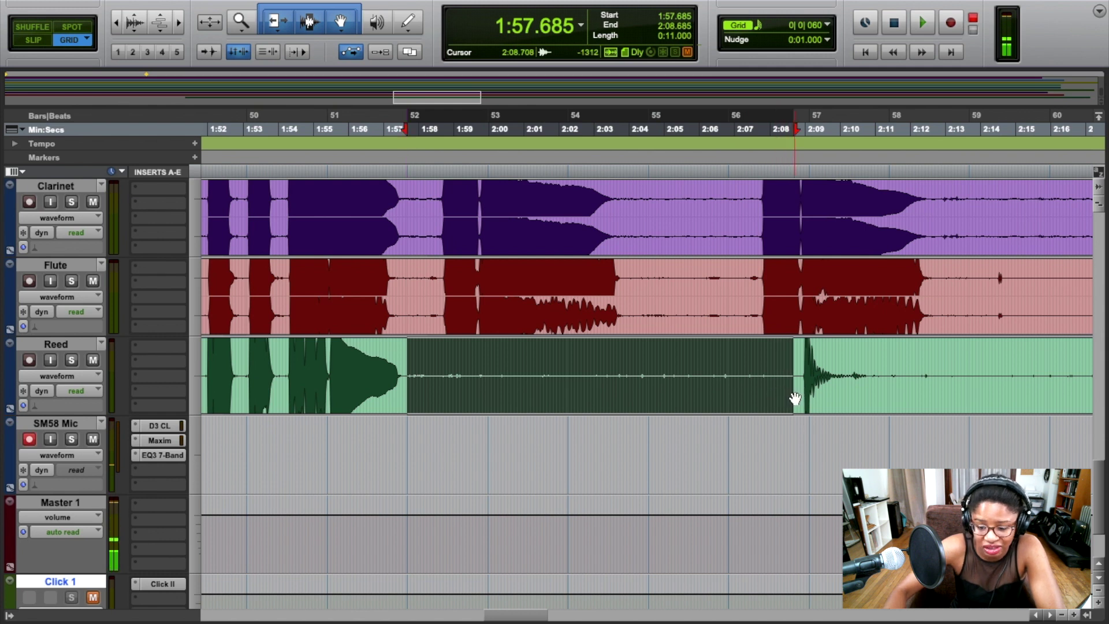
pyautogui.press('Delete')
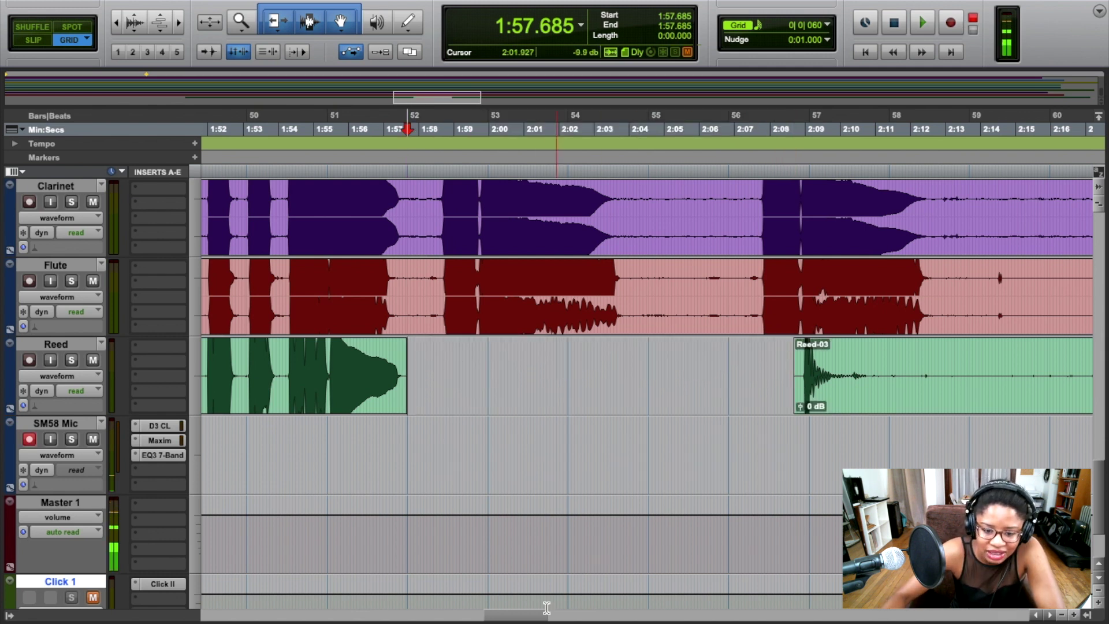
# Split the remaining Reed clip at 2:14.043, in the silence after its short note.
pyautogui.moveTo(524, 617); pyautogui.dragTo(557, 616)
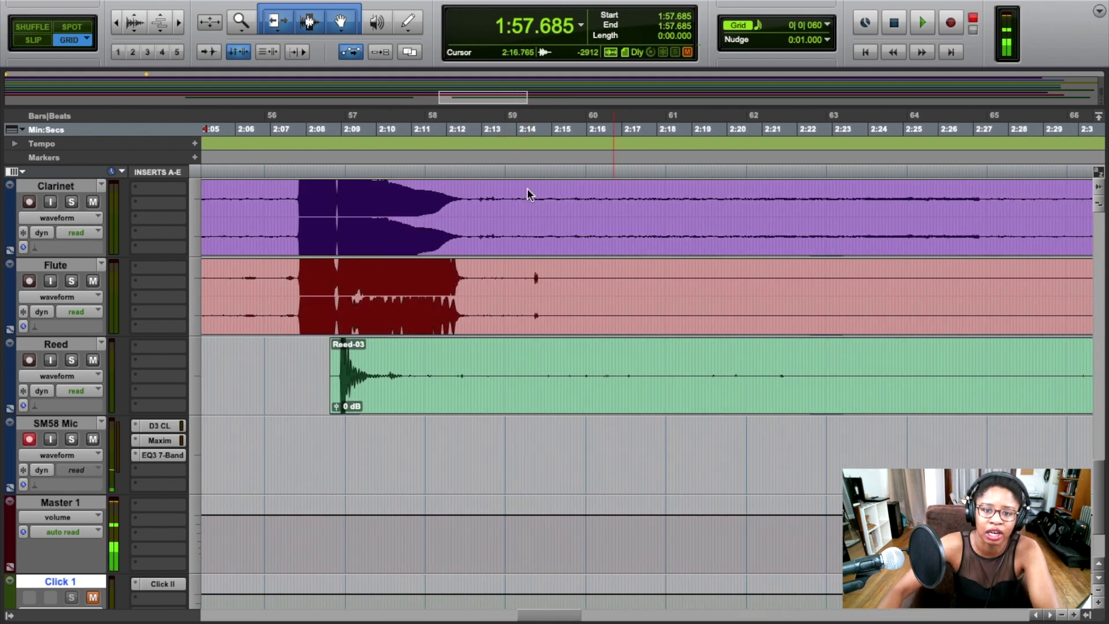
pyautogui.click(516, 173)
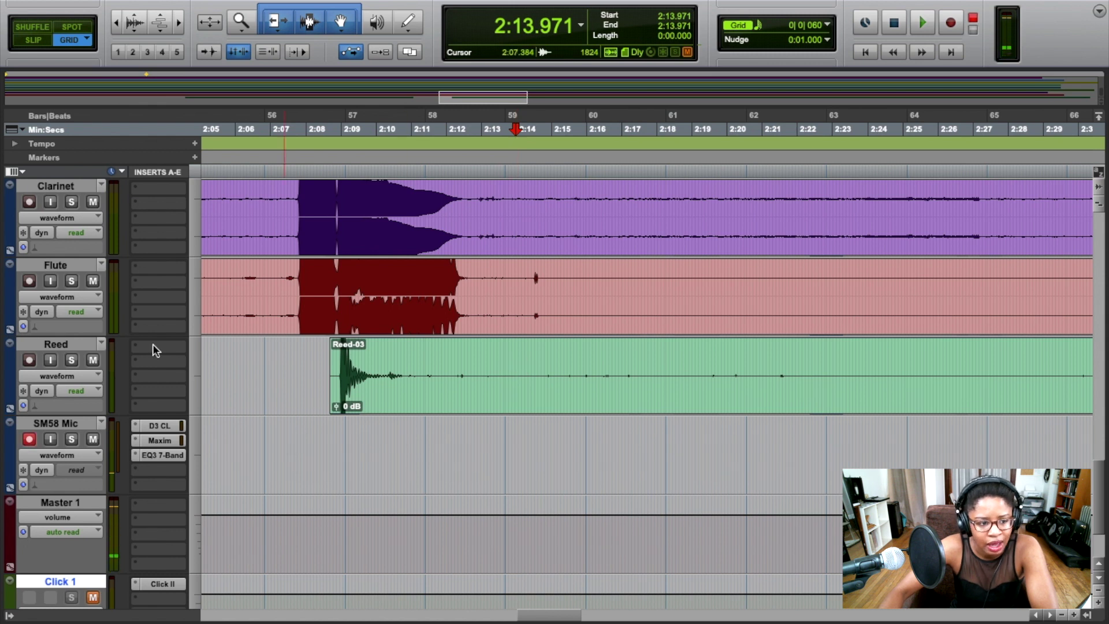
pyautogui.click(55, 345)
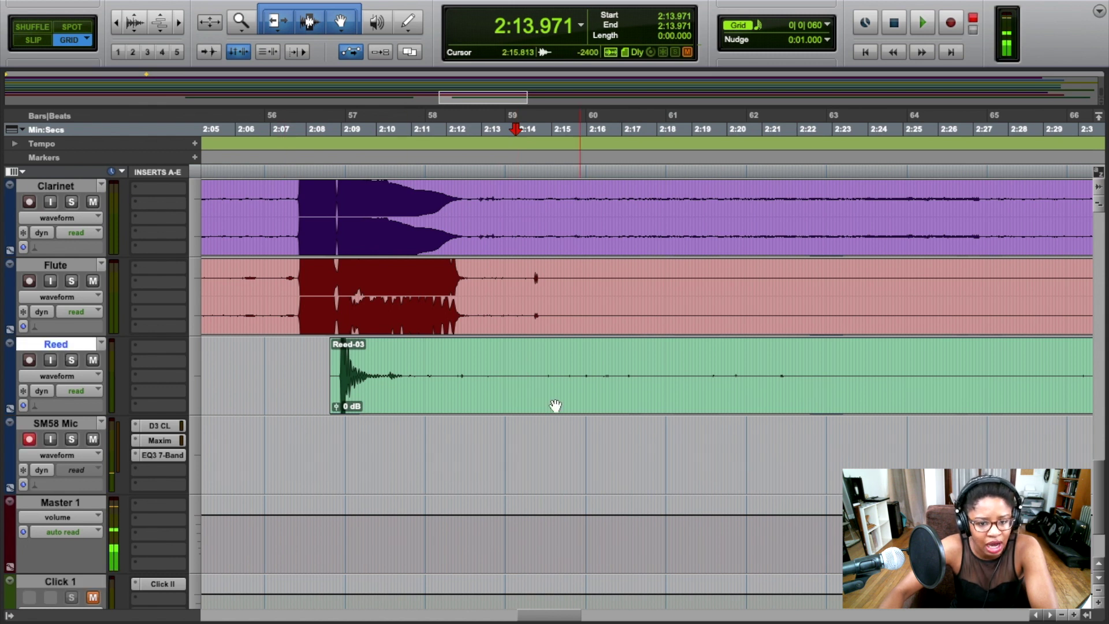
pyautogui.click(517, 377)
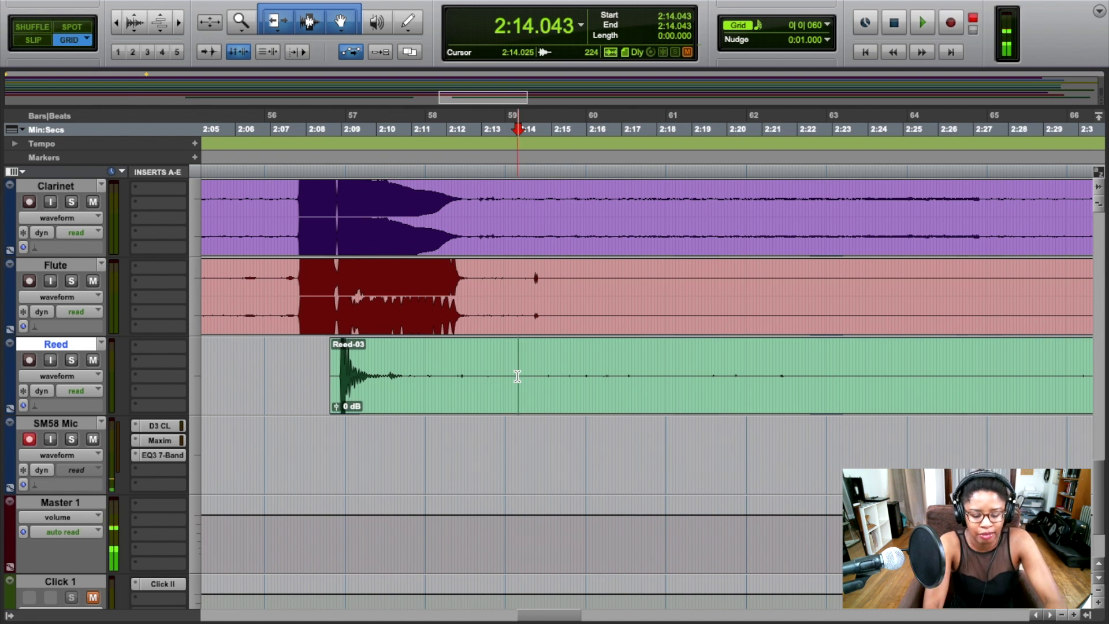
pyautogui.press('b')
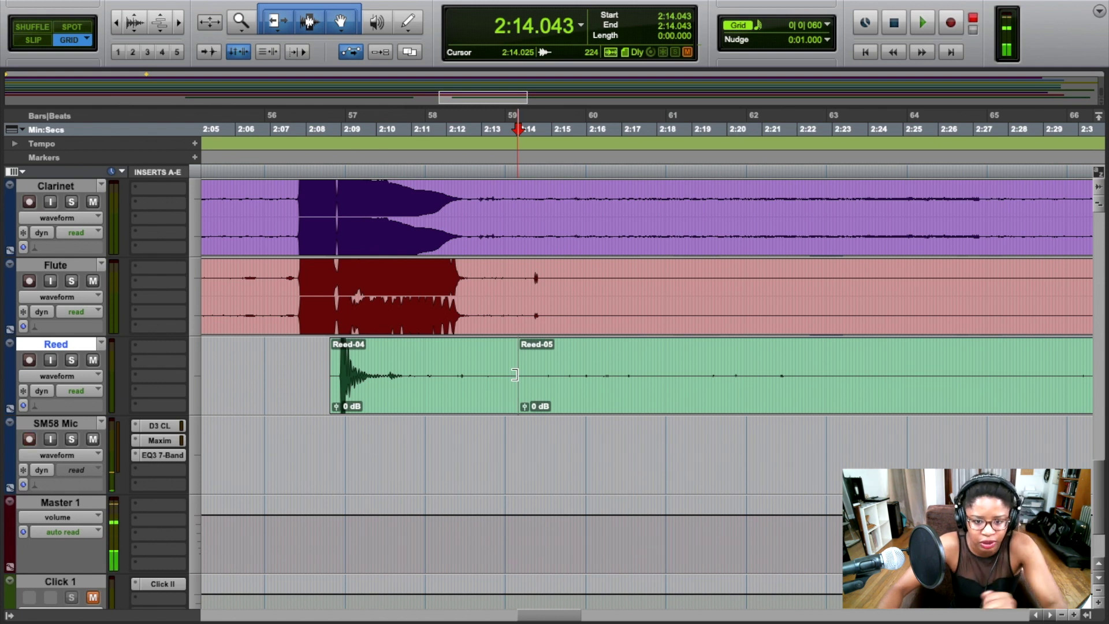
# Trim the short Reed clip's end back to 2:11.221 and the following Reed clip's start forward to 2:28.114.
pyautogui.moveTo(515, 374); pyautogui.dragTo(417, 377)
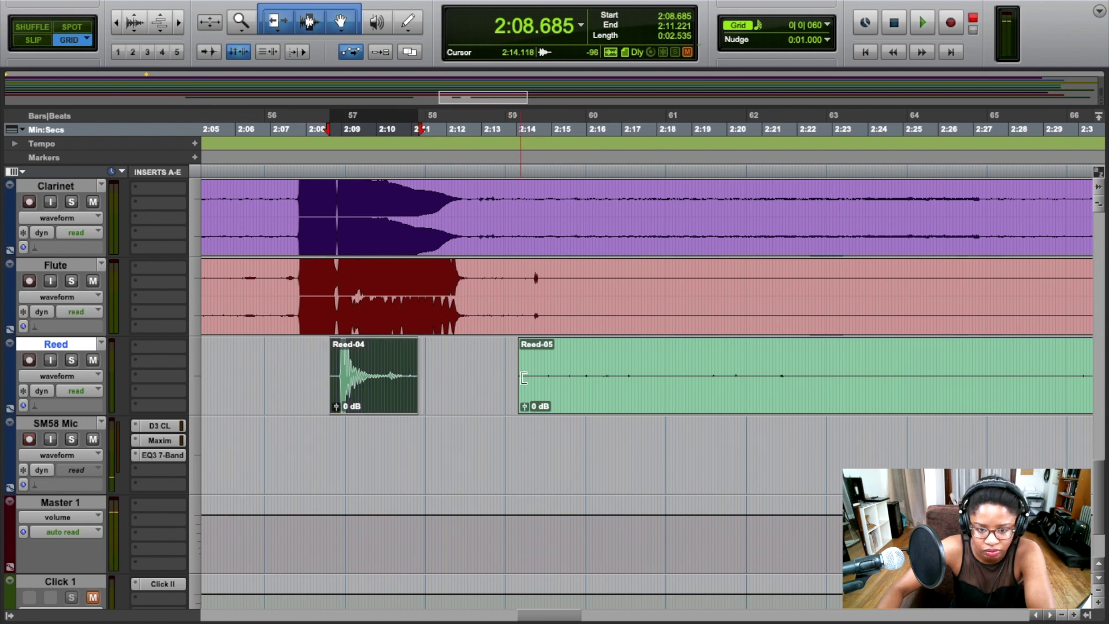
pyautogui.moveTo(523, 377); pyautogui.dragTo(1012, 377)
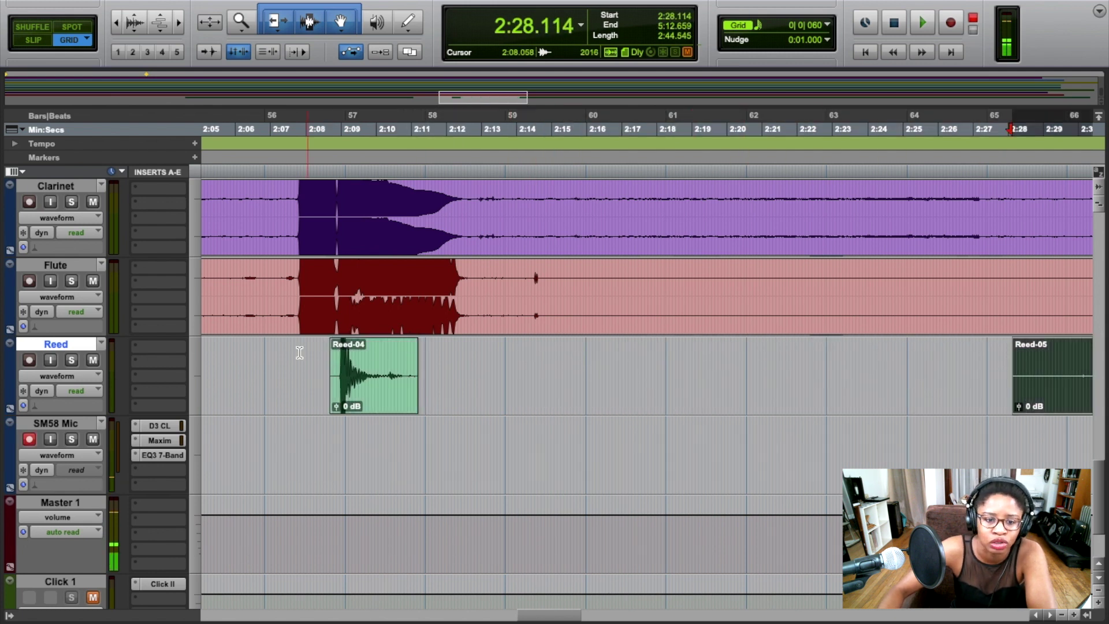
# Select the short Reed clip with the Grabber tool, view the Grabber's mode options, and return to the Smart Tool.
pyautogui.click(339, 23)
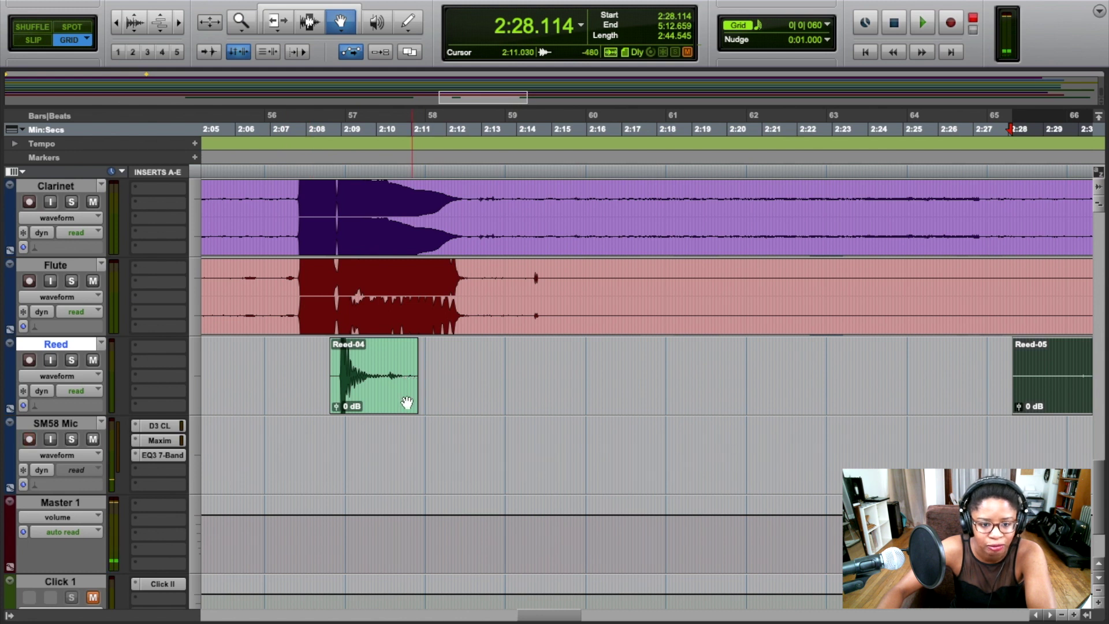
pyautogui.click(410, 368)
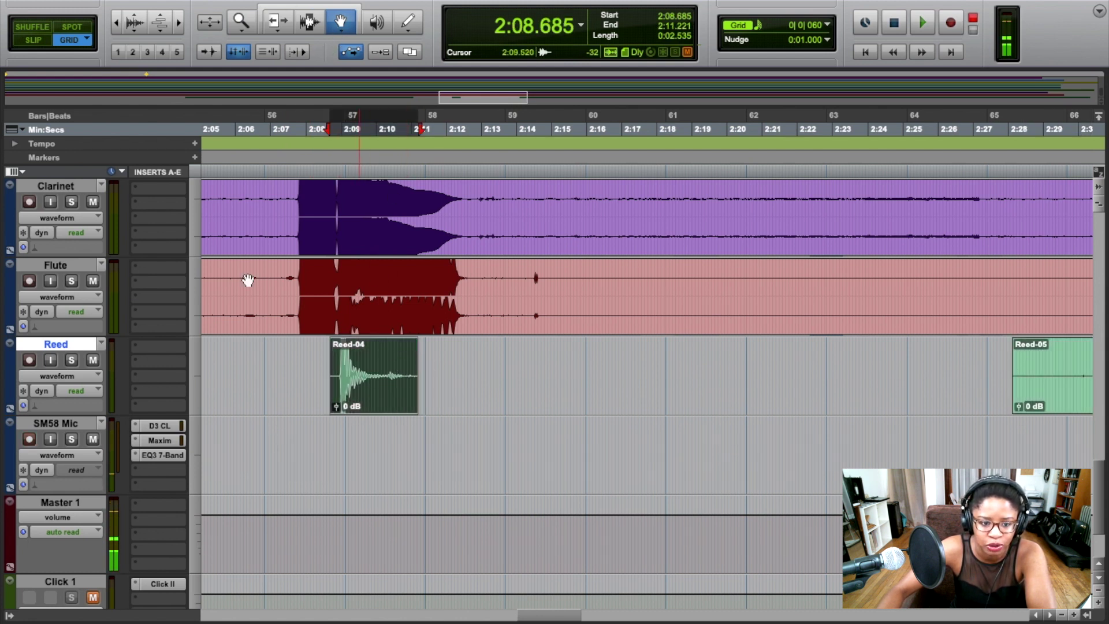
pyautogui.click(329, 28)
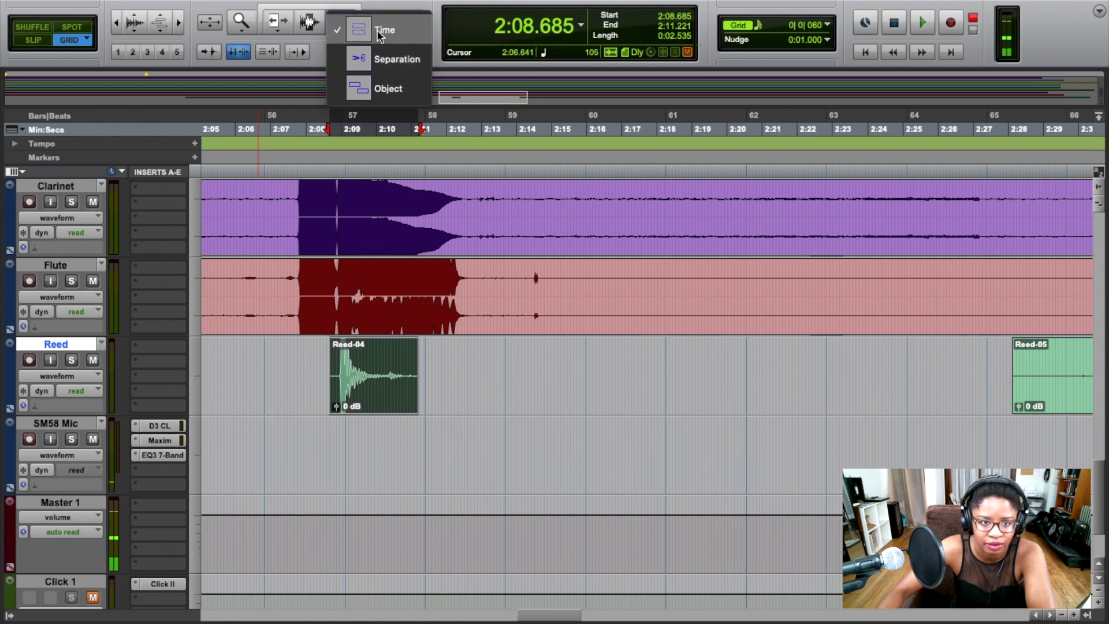
pyautogui.click(308, 10)
pyautogui.click(308, 6)
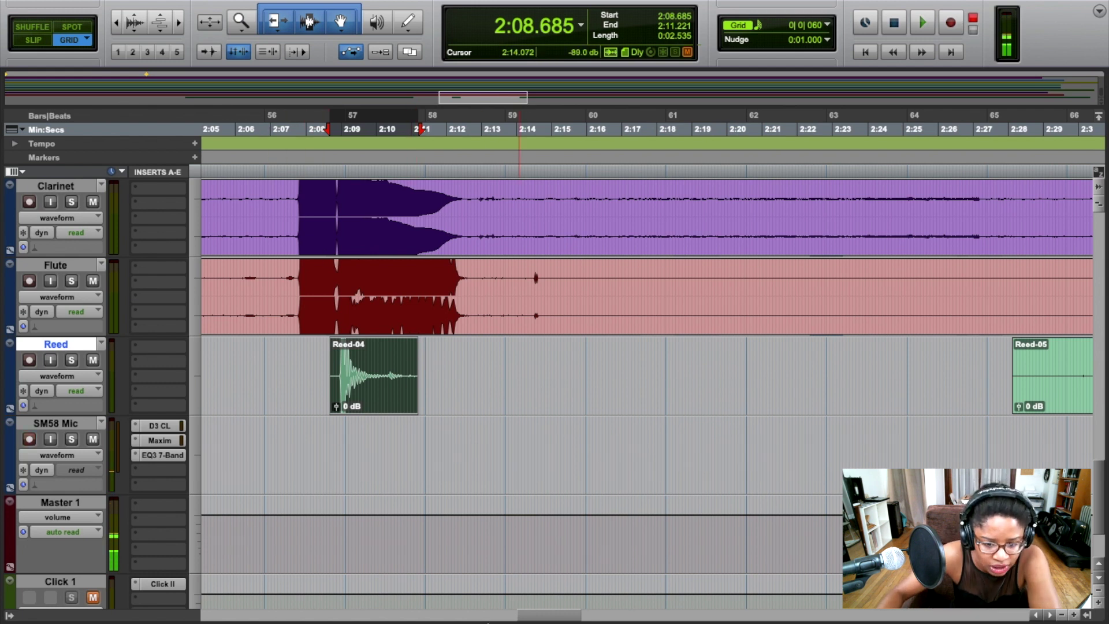
# Solo the Clarinet track, listen for noise in its quiet intro from about 0:16, 0:35 and 0:44, and unsolo it.
pyautogui.moveTo(548, 617); pyautogui.dragTo(526, 616)
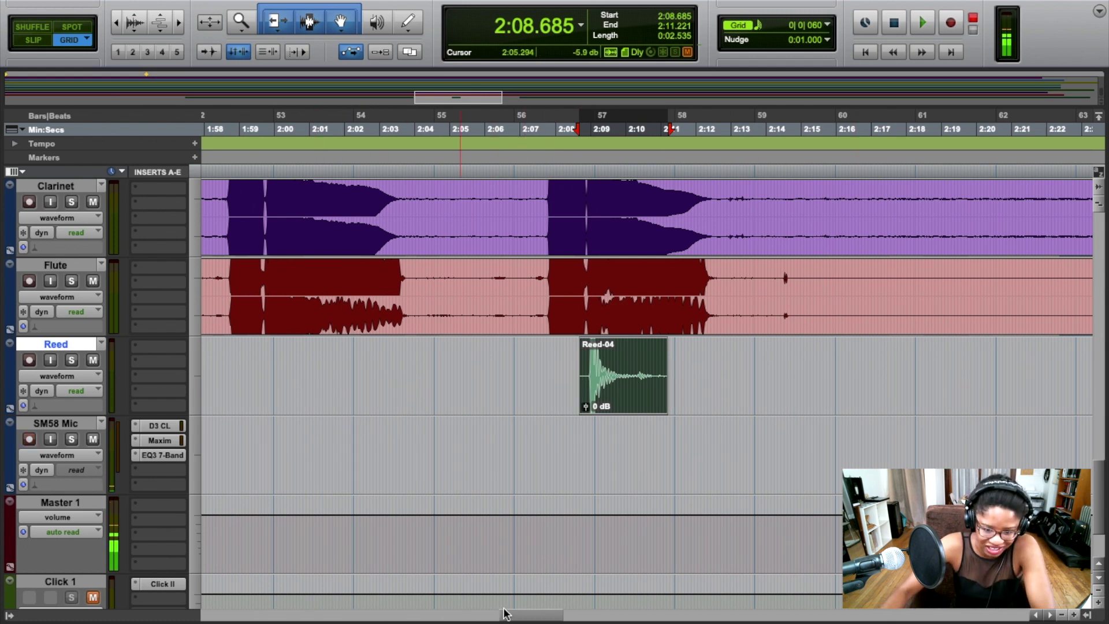
pyautogui.moveTo(503, 614); pyautogui.dragTo(252, 618)
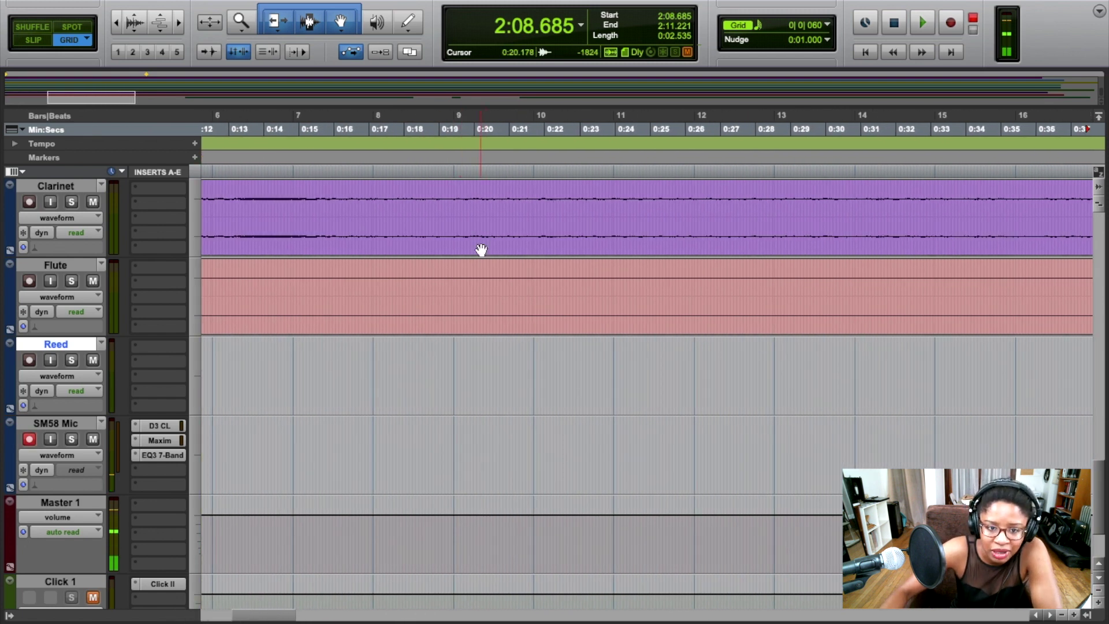
pyautogui.scroll(3, 481, 253)
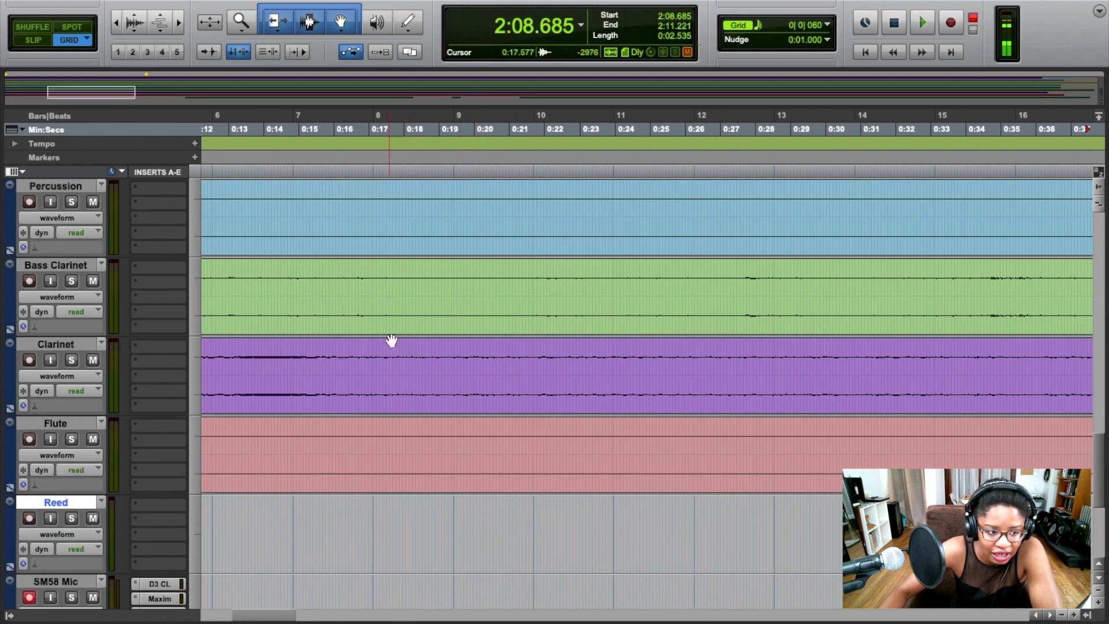
pyautogui.click(1061, 616)
pyautogui.click(1060, 616)
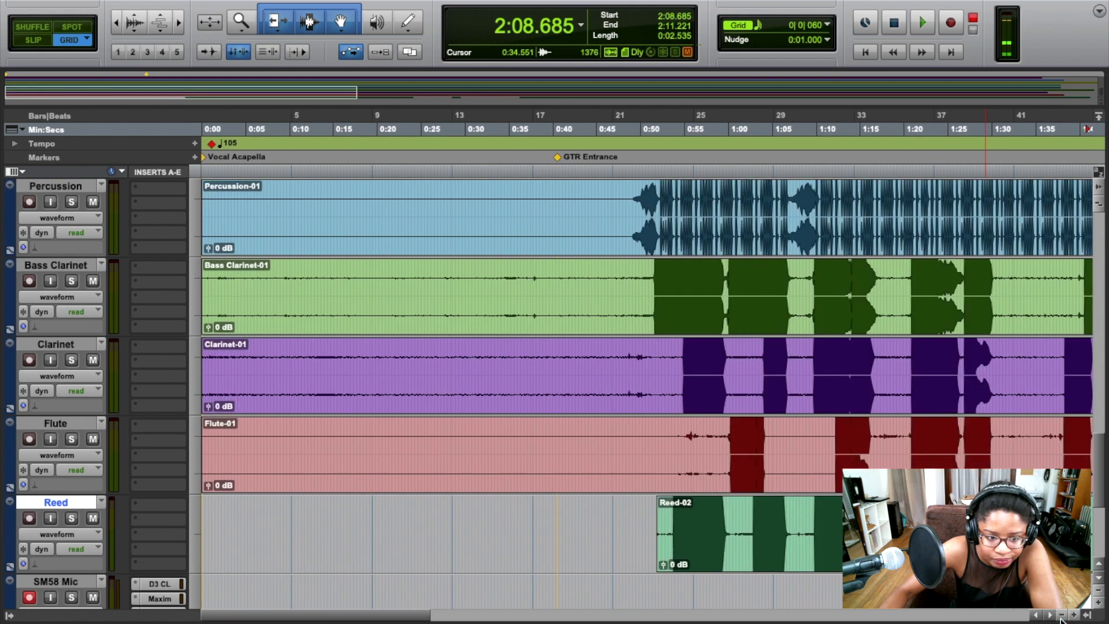
pyautogui.click(1061, 615)
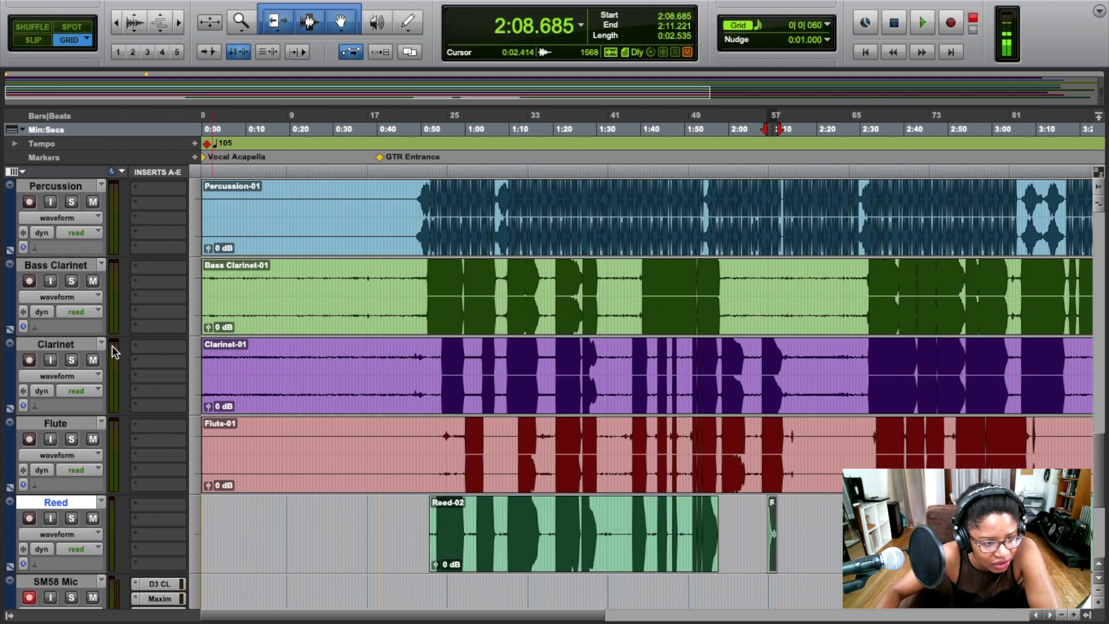
pyautogui.click(76, 362)
pyautogui.click(273, 176)
pyautogui.press('space')
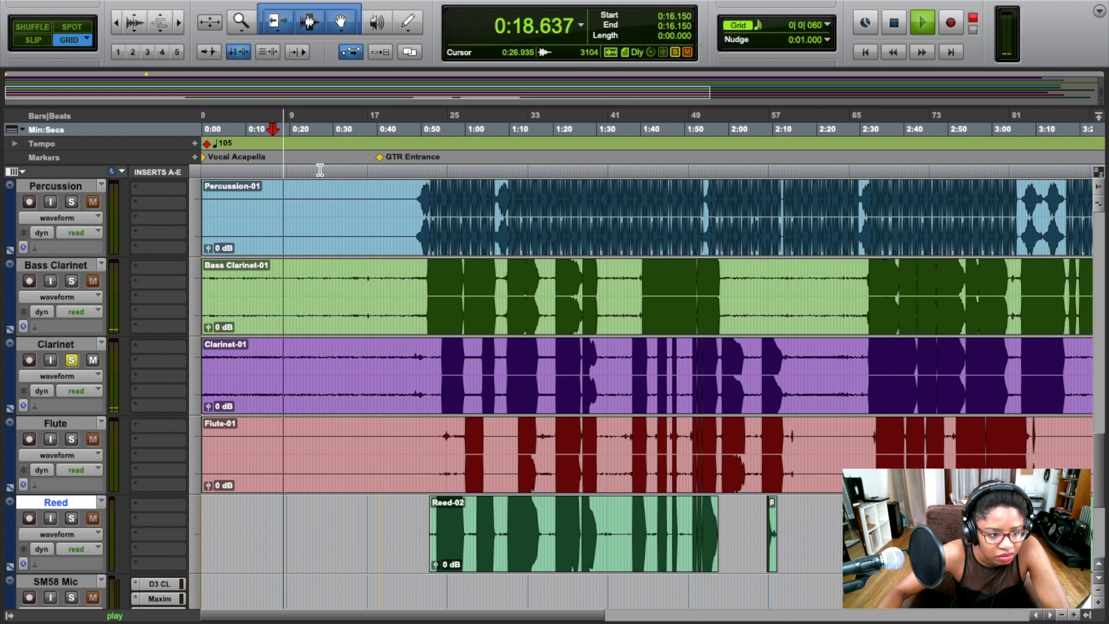
pyautogui.click(322, 172)
pyautogui.click(358, 174)
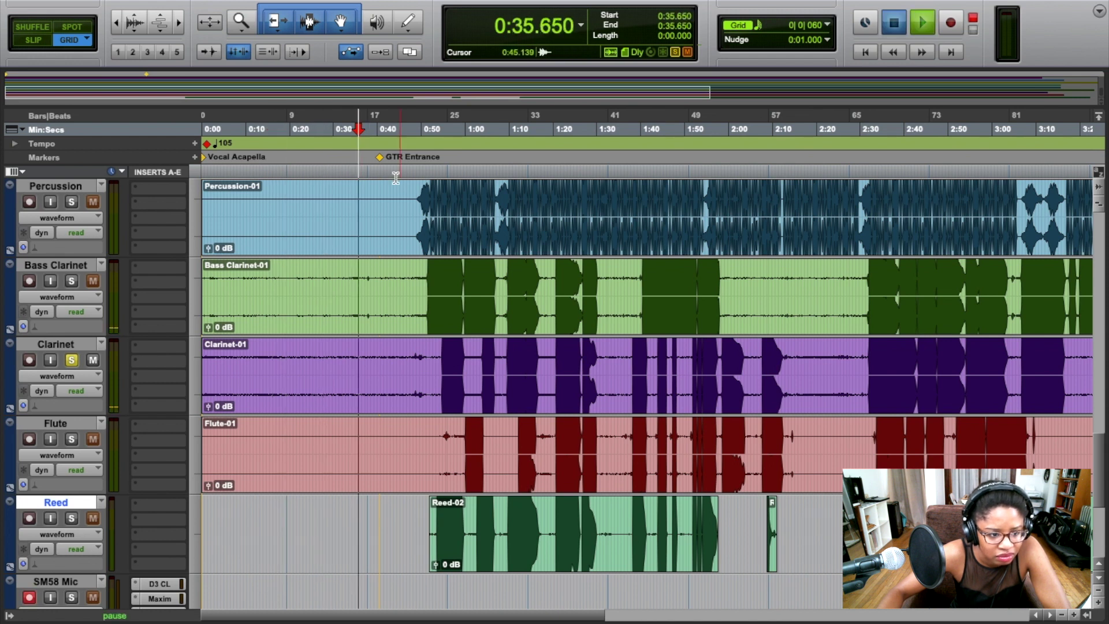
pyautogui.click(396, 178)
pyautogui.press('space')
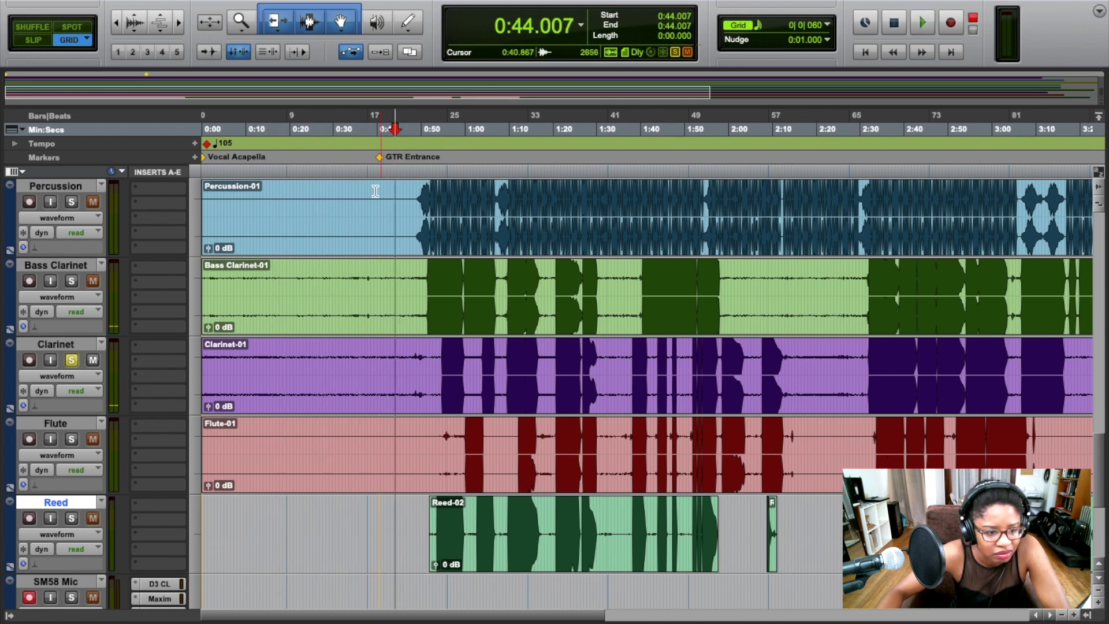
pyautogui.click(71, 360)
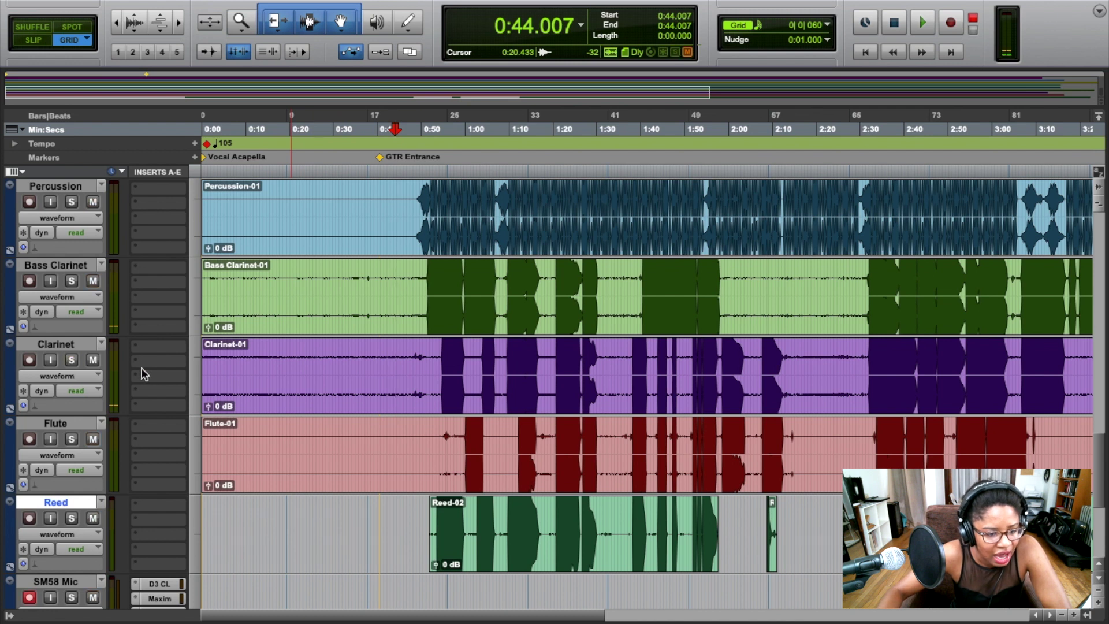
# Trim the noisy opening off the Clarinet clip so that it starts at 0:52.757.
pyautogui.scroll(-5, 224, 469)
pyautogui.scroll(2, 227, 465)
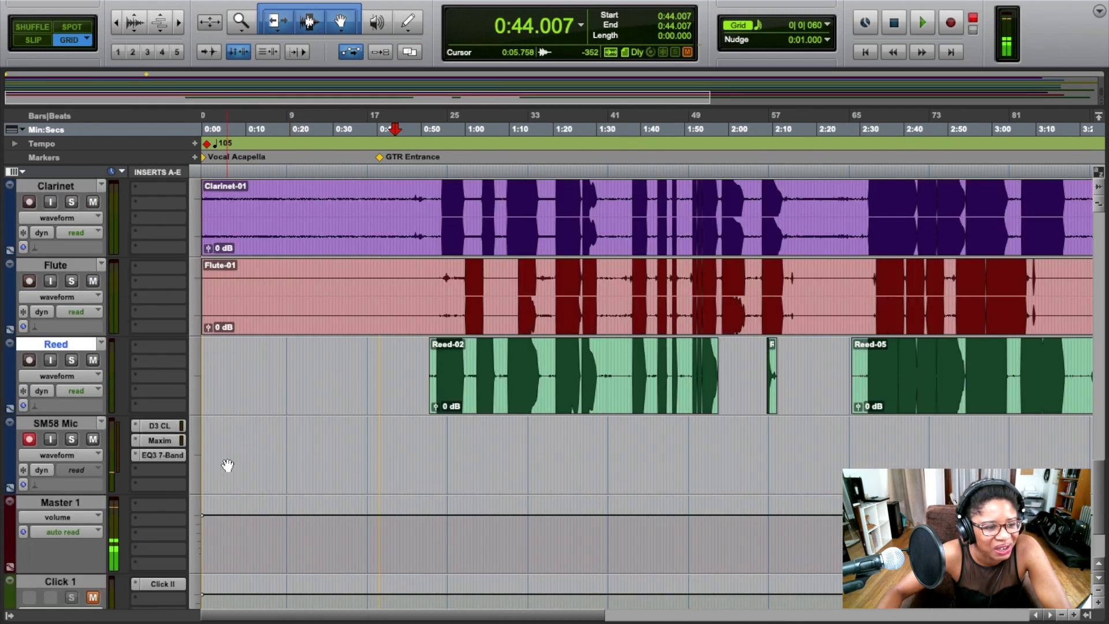
pyautogui.scroll(2, 227, 465)
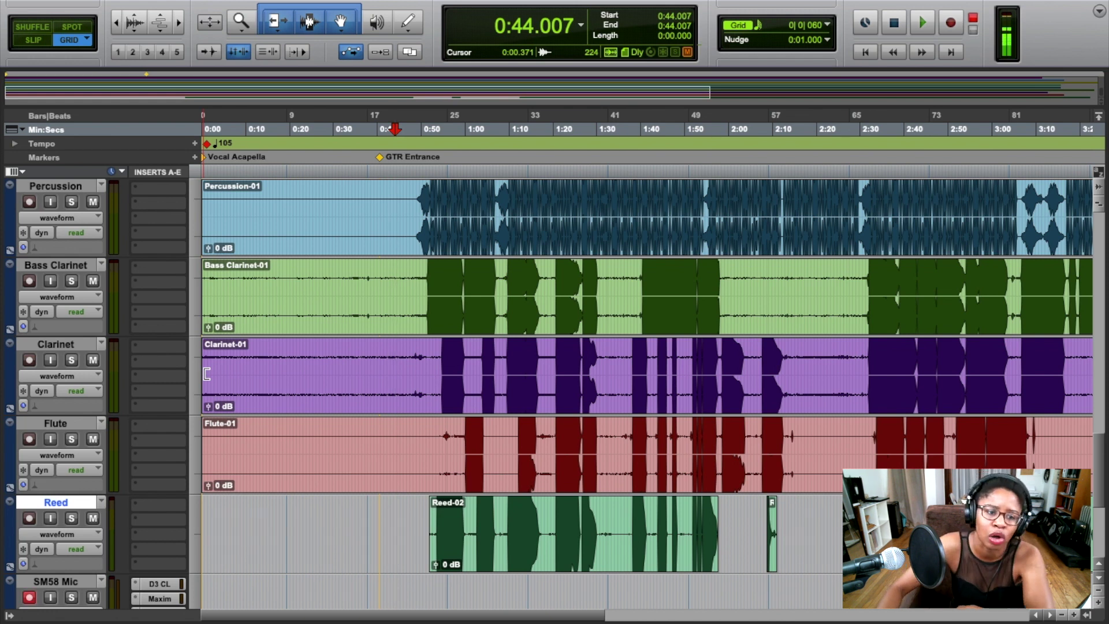
pyautogui.moveTo(207, 374); pyautogui.dragTo(433, 388)
# Reduce the vertical zoom of the audio waveforms, using the vocal tracks at the head of the session as reference.
pyautogui.scroll(10, 312, 421)
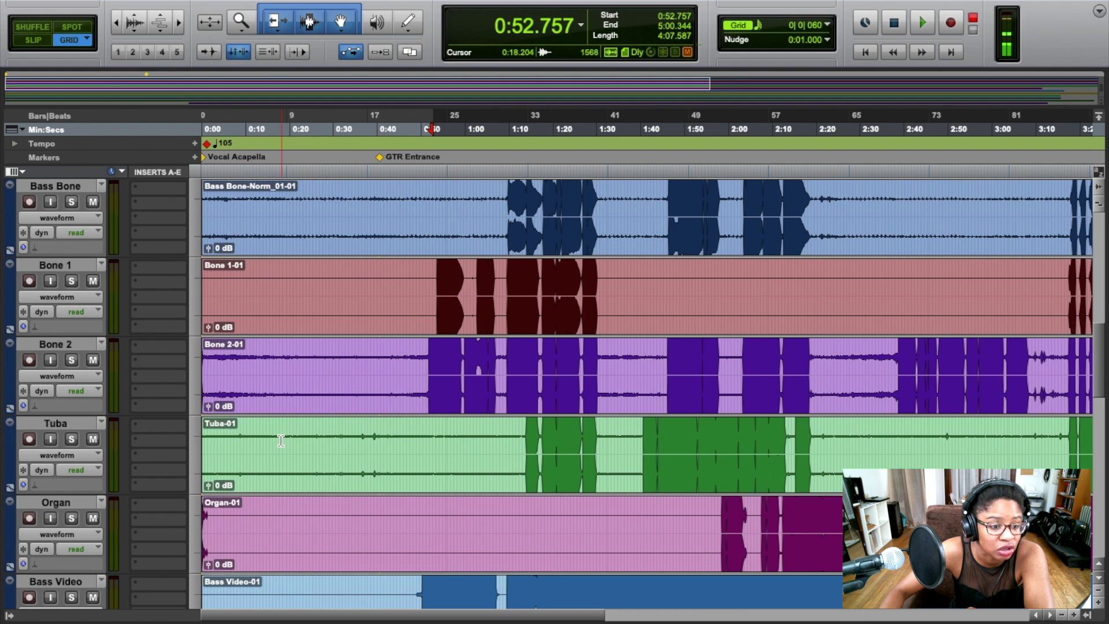
pyautogui.scroll(12, 280, 440)
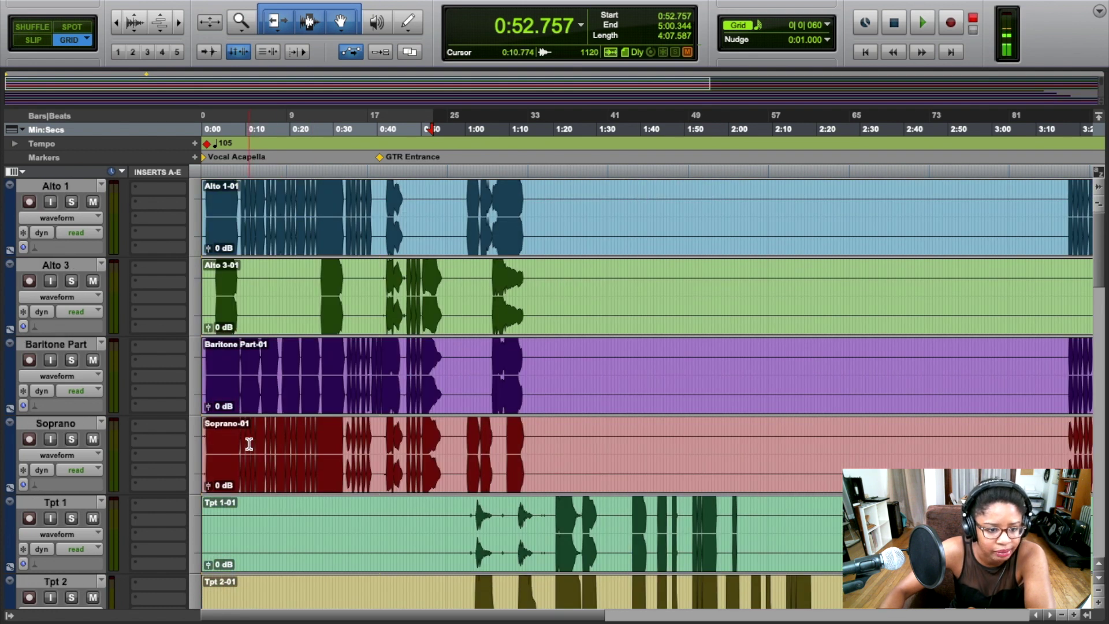
pyautogui.scroll(-3, 249, 443)
pyautogui.scroll(3, 459, 394)
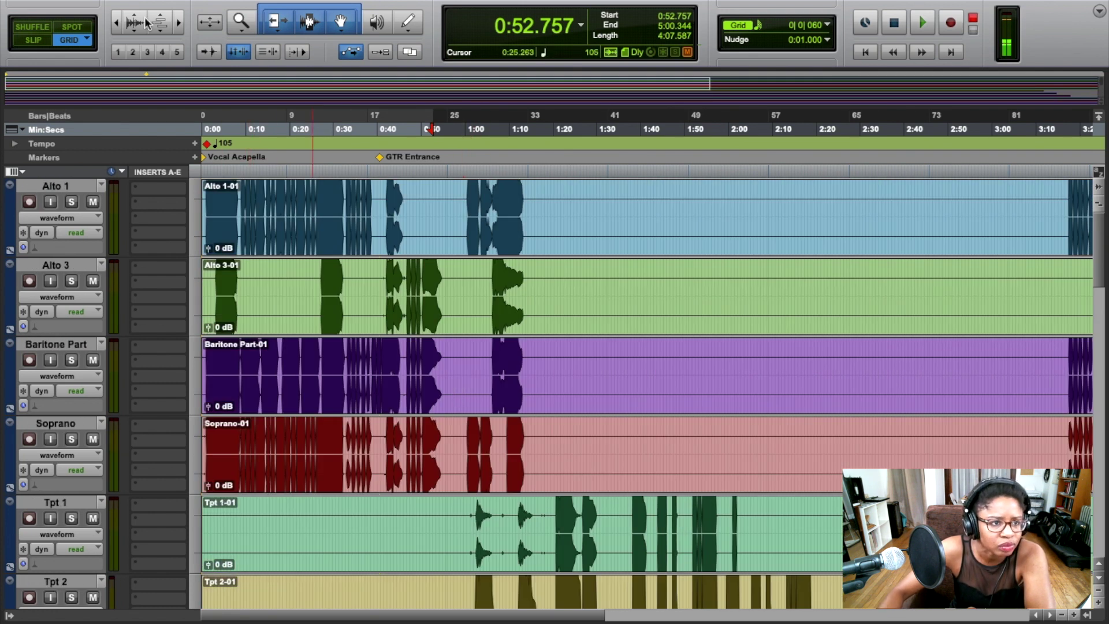
pyautogui.click(142, 36)
pyautogui.click(140, 36)
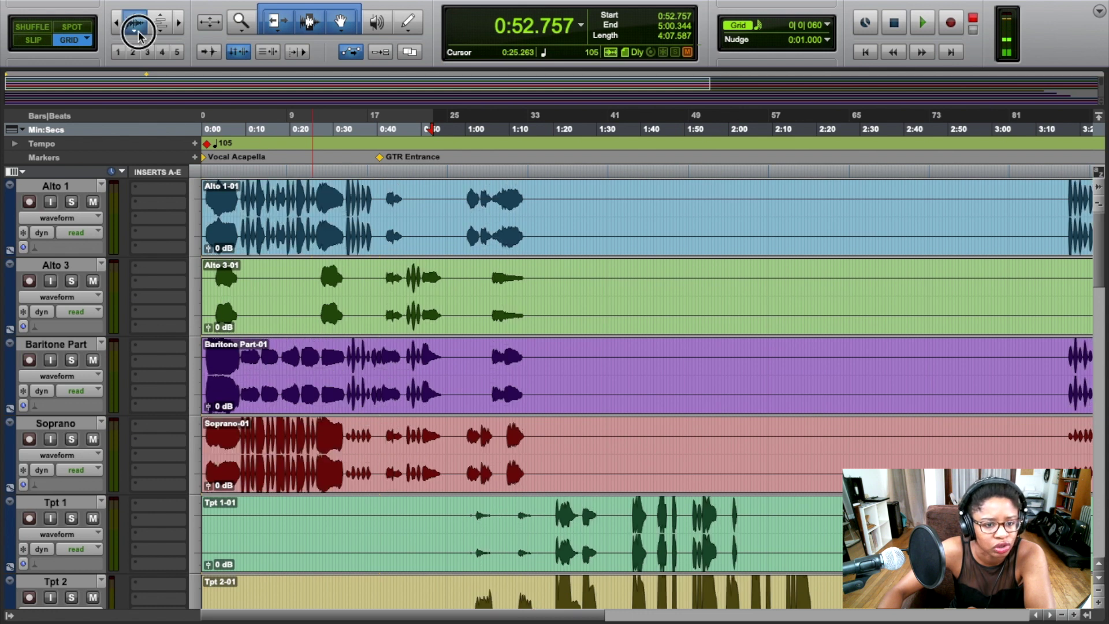
pyautogui.click(139, 36)
pyautogui.click(138, 36)
pyautogui.click(135, 16)
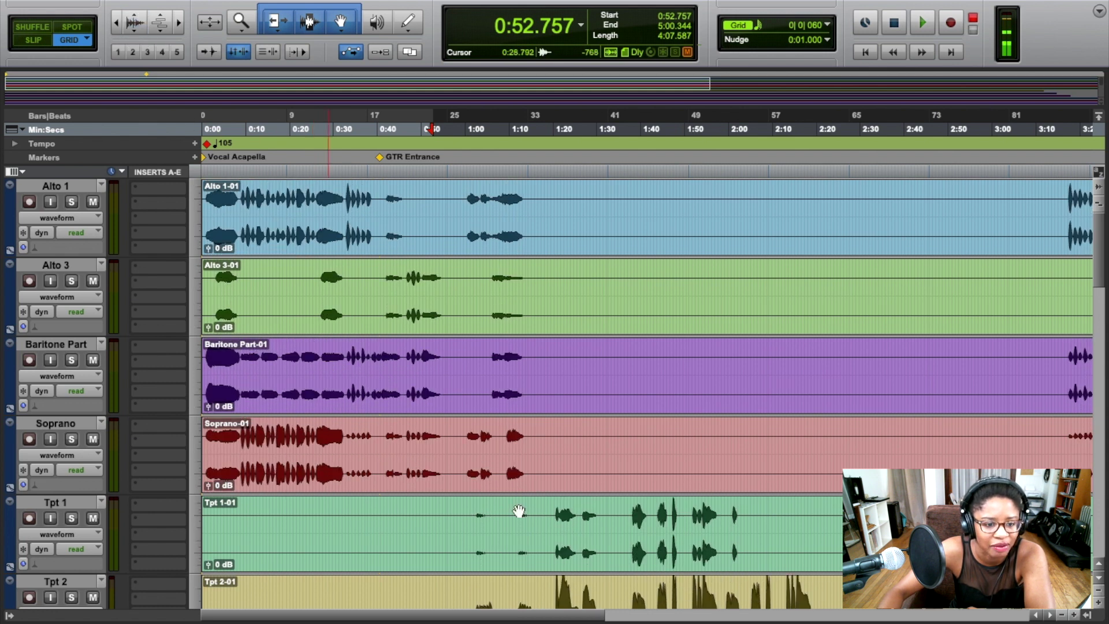
# Compare smaller and larger waveform heights on the vocal and brass tracks, and leave the waveforms at the smaller height.
pyautogui.scroll(-3, 532, 480)
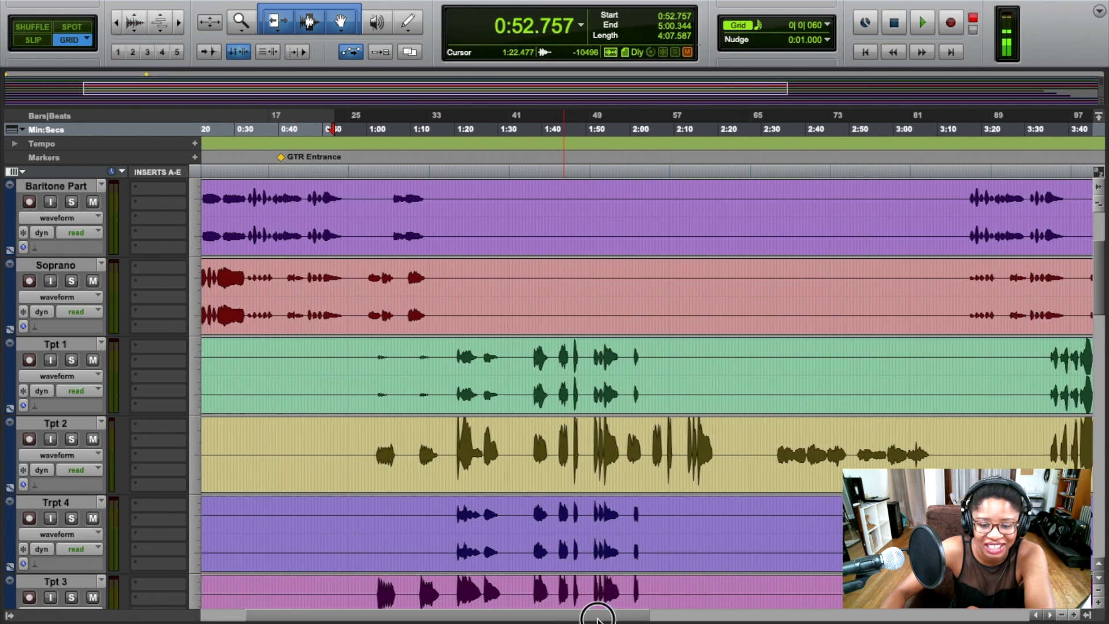
pyautogui.click(144, 37)
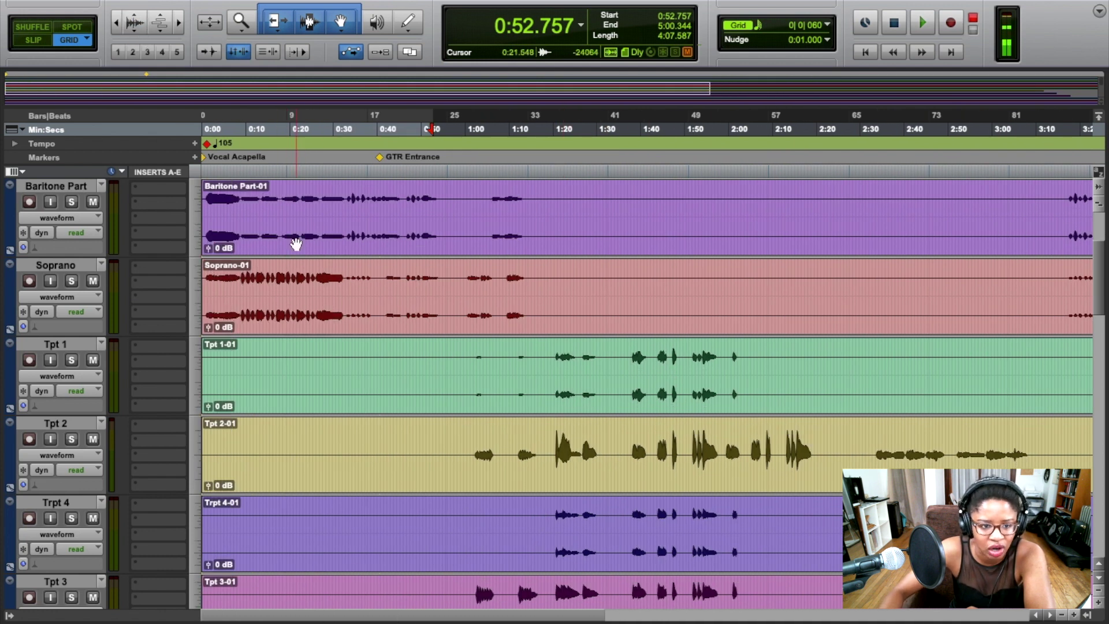
pyautogui.click(142, 10)
pyautogui.click(141, 9)
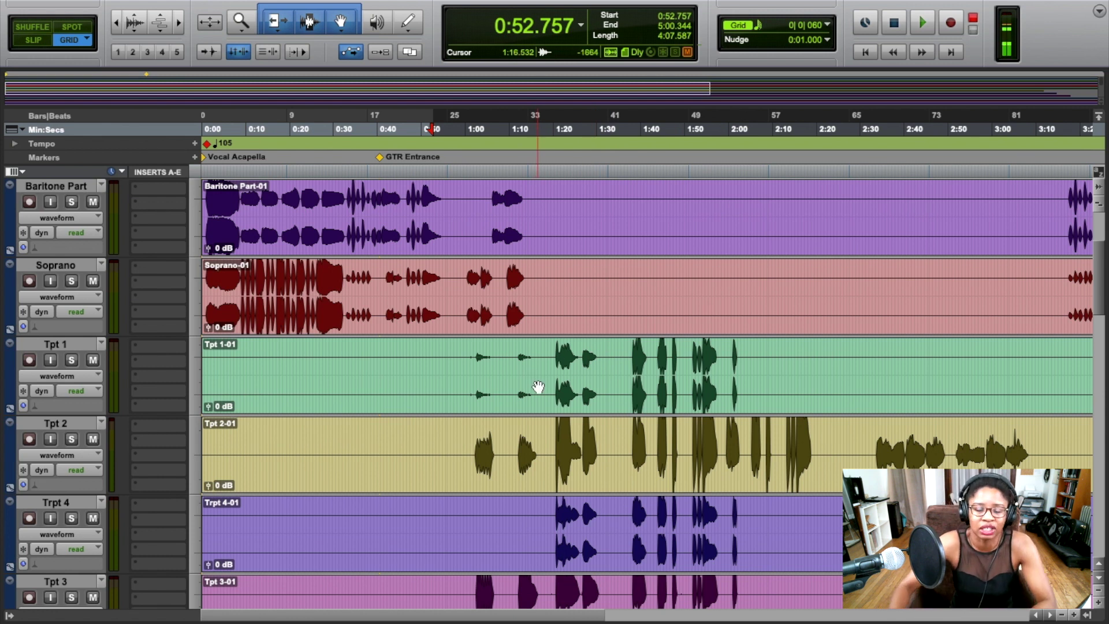
pyautogui.click(132, 34)
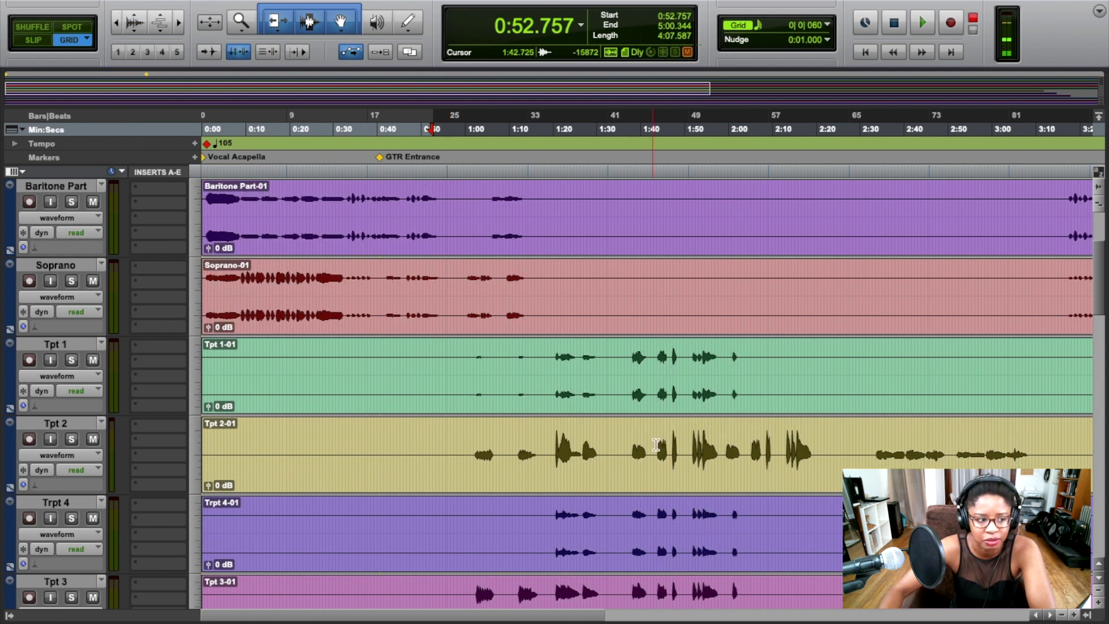
pyautogui.scroll(-3, 647, 434)
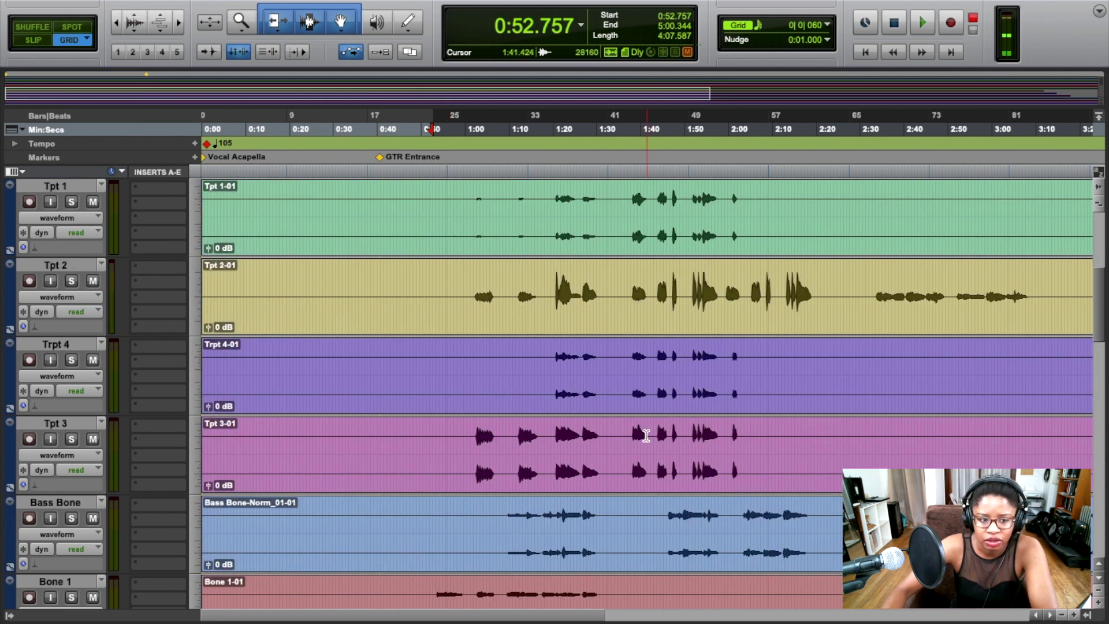
pyautogui.scroll(6, 646, 435)
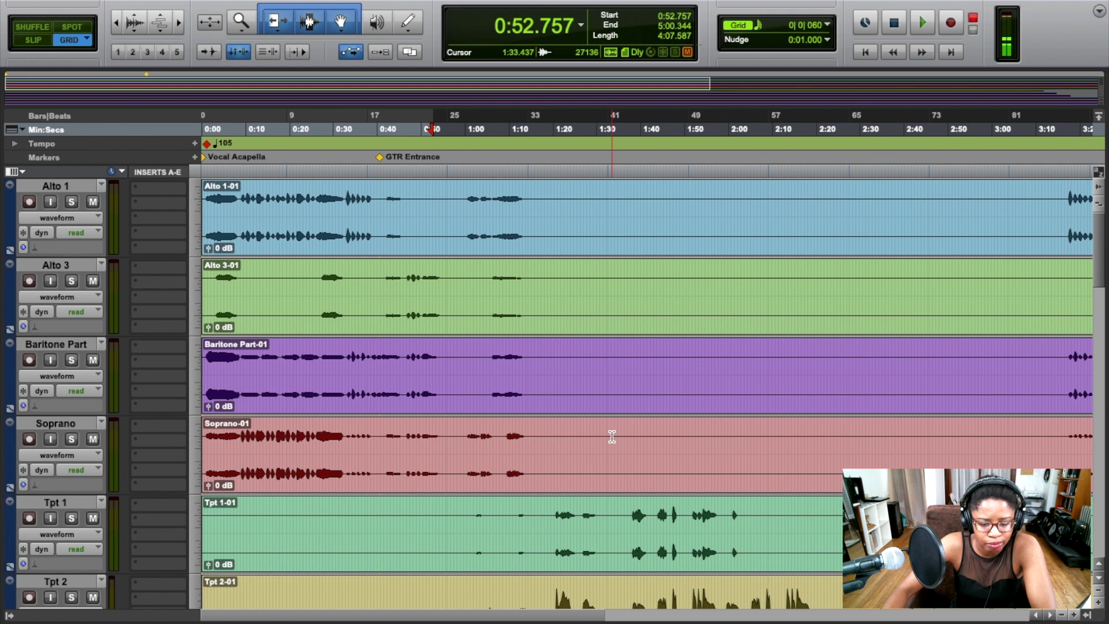
# Survey the vocal, brass, rhythm and woodwind tracks through to their ends for silent gaps between the played phrases.
pyautogui.scroll(-9, 302, 335)
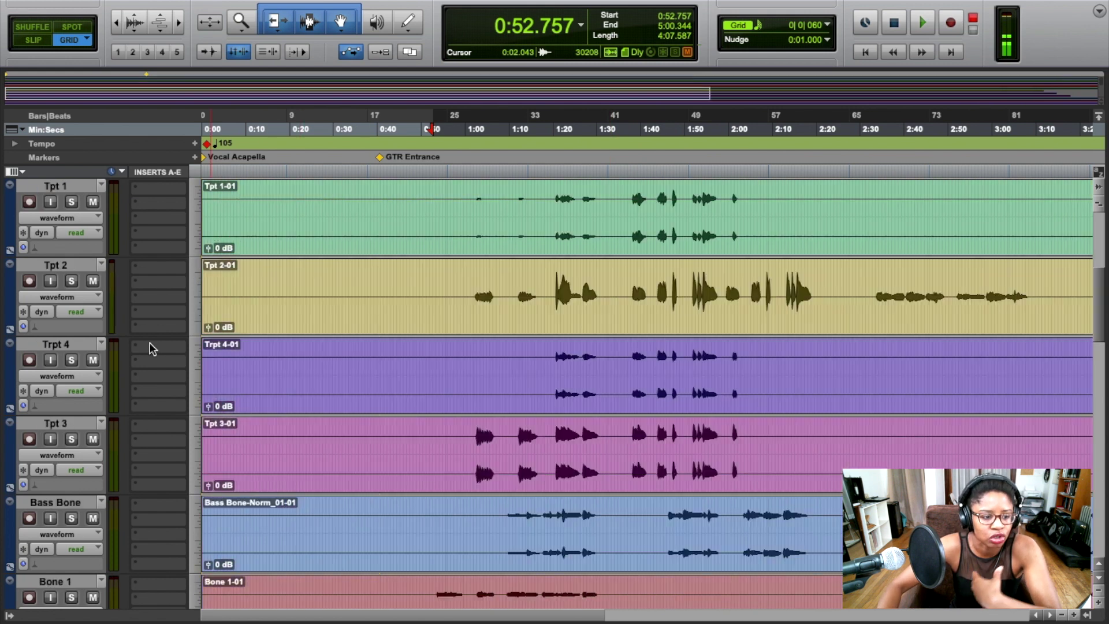
pyautogui.moveTo(427, 619); pyautogui.dragTo(709, 617)
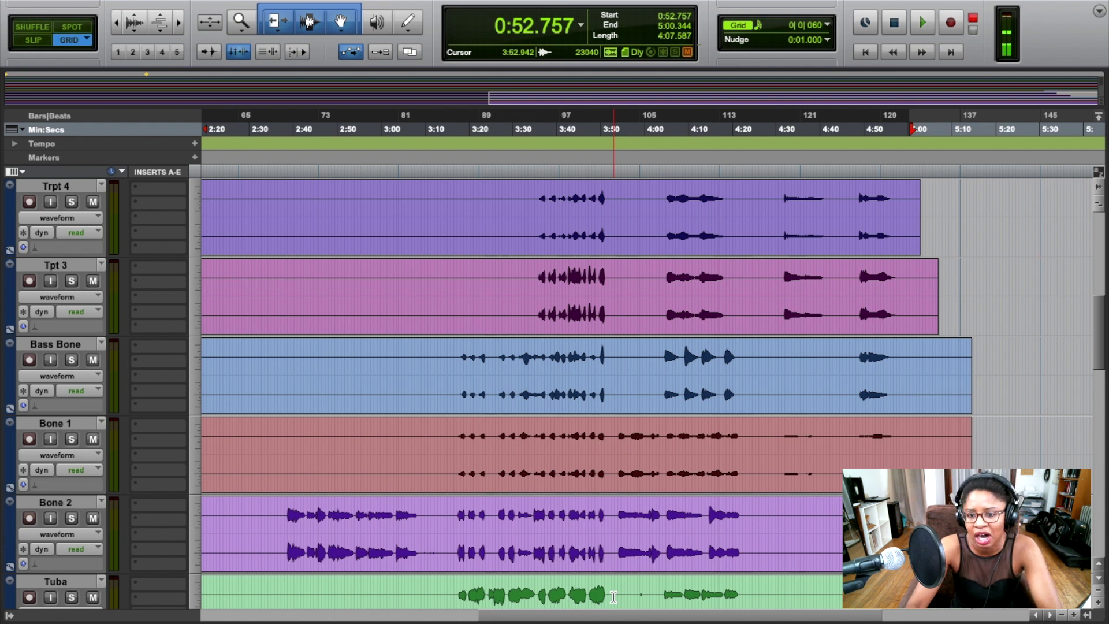
pyautogui.scroll(-1, 575, 366)
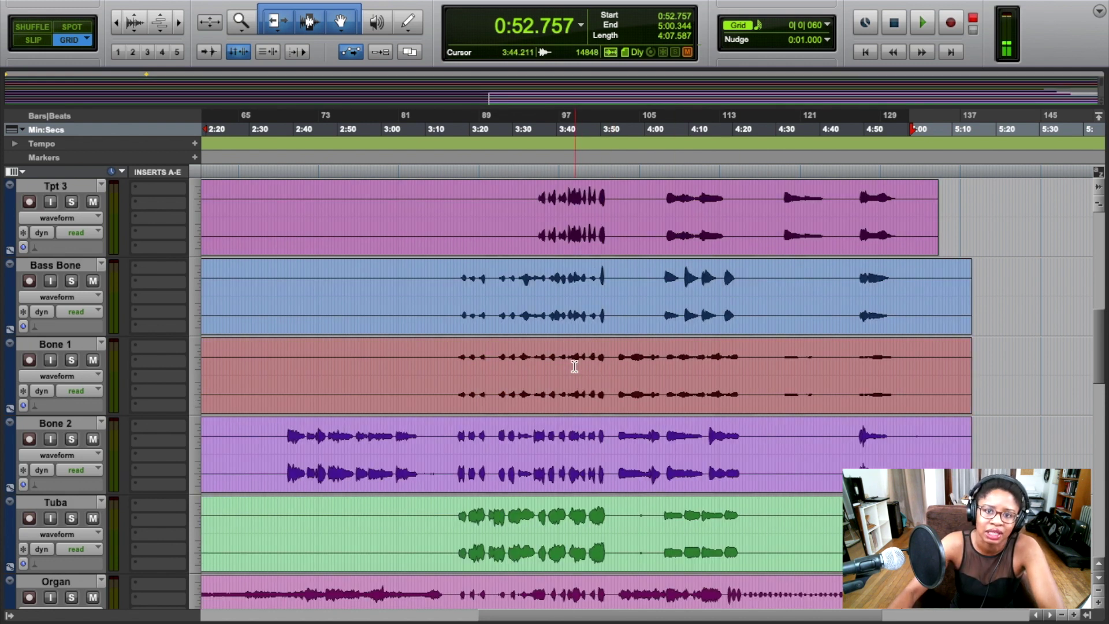
pyautogui.scroll(-1, 531, 413)
pyautogui.scroll(-2, 471, 399)
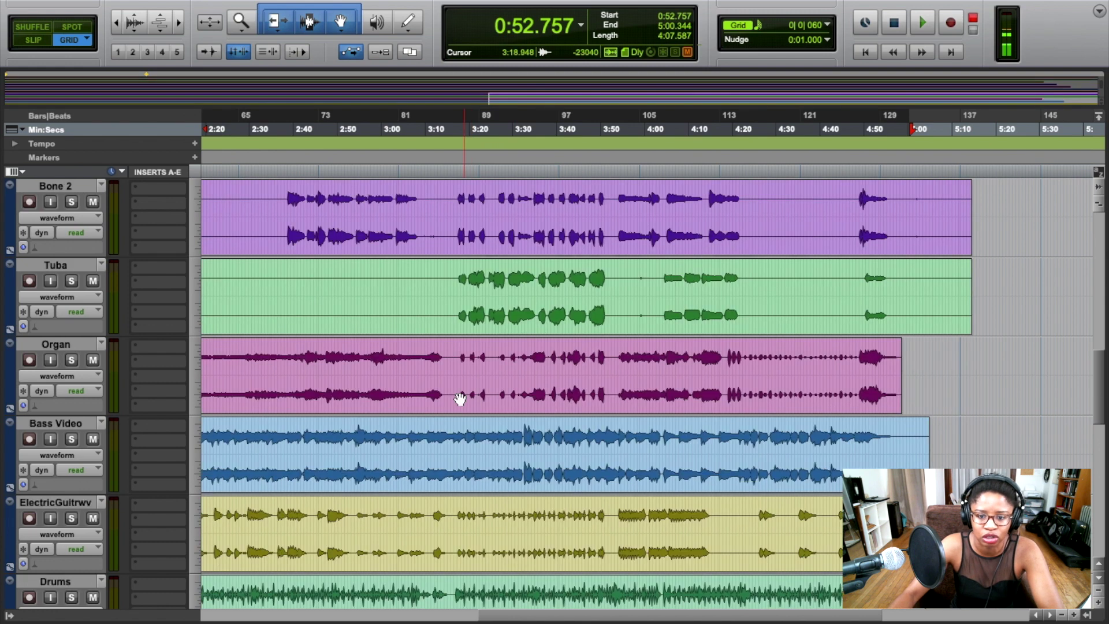
pyautogui.scroll(5, 460, 396)
pyautogui.scroll(3, 439, 421)
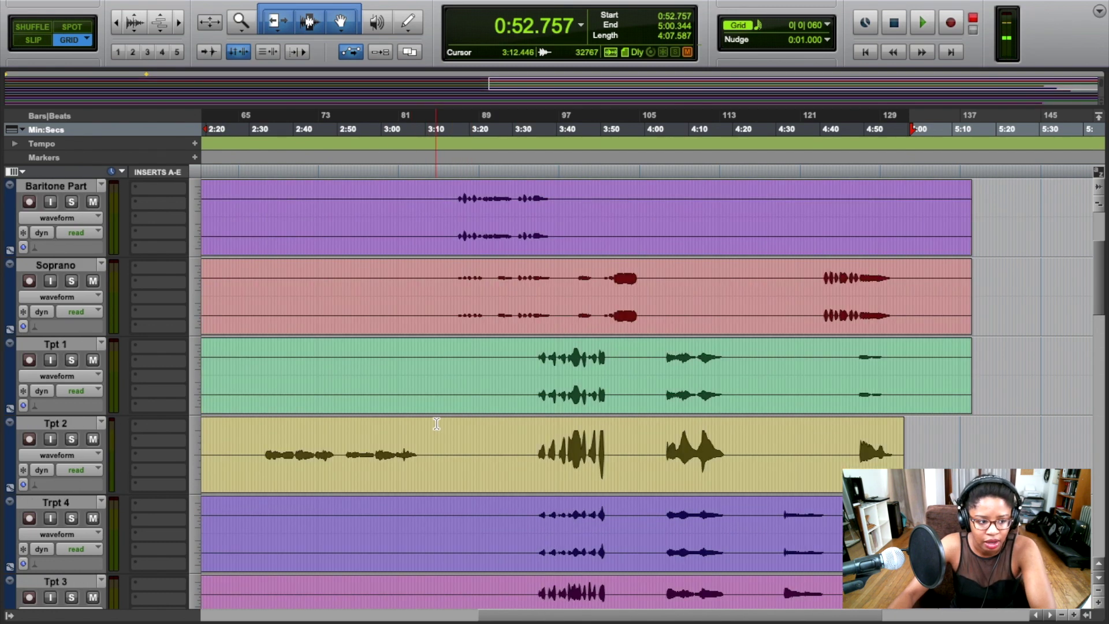
pyautogui.scroll(-7, 441, 421)
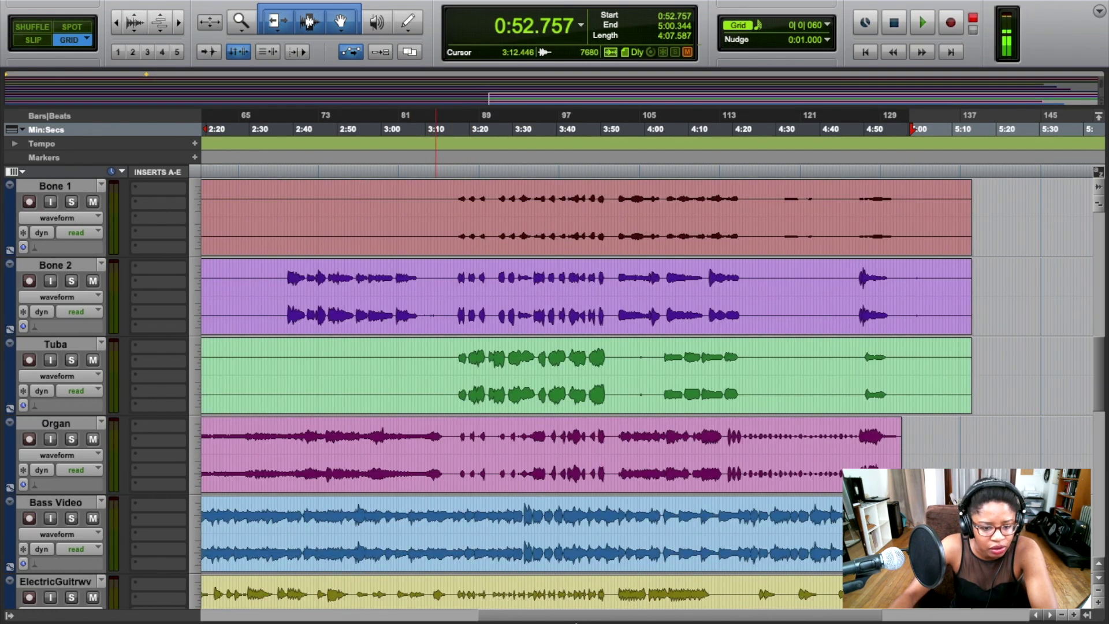
pyautogui.moveTo(591, 615); pyautogui.dragTo(452, 614)
pyautogui.scroll(-6, 598, 407)
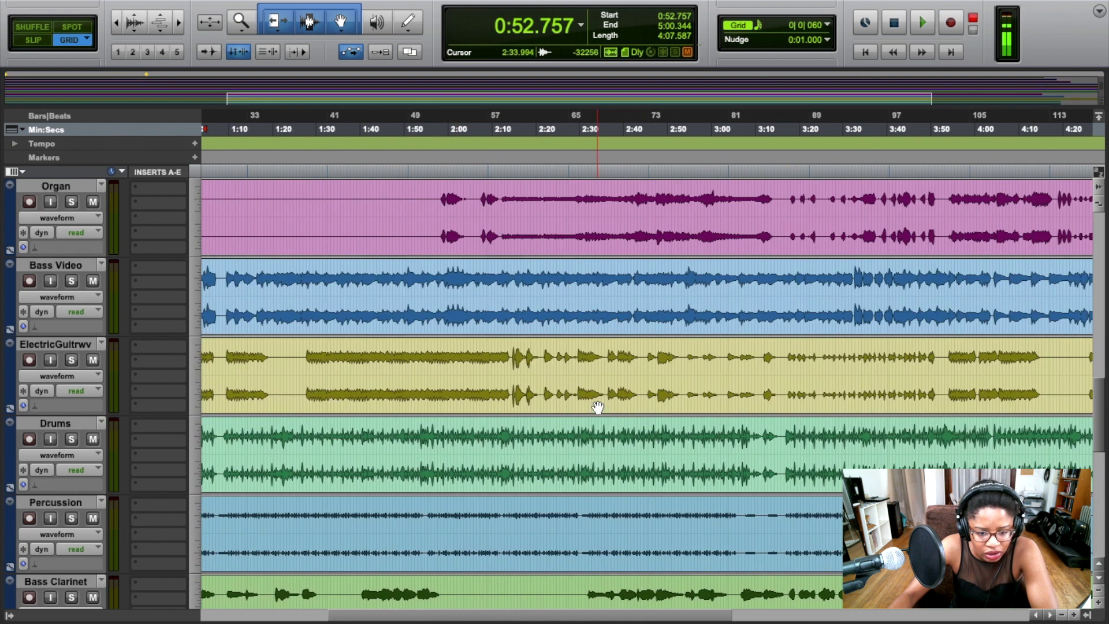
pyautogui.scroll(-2, 598, 407)
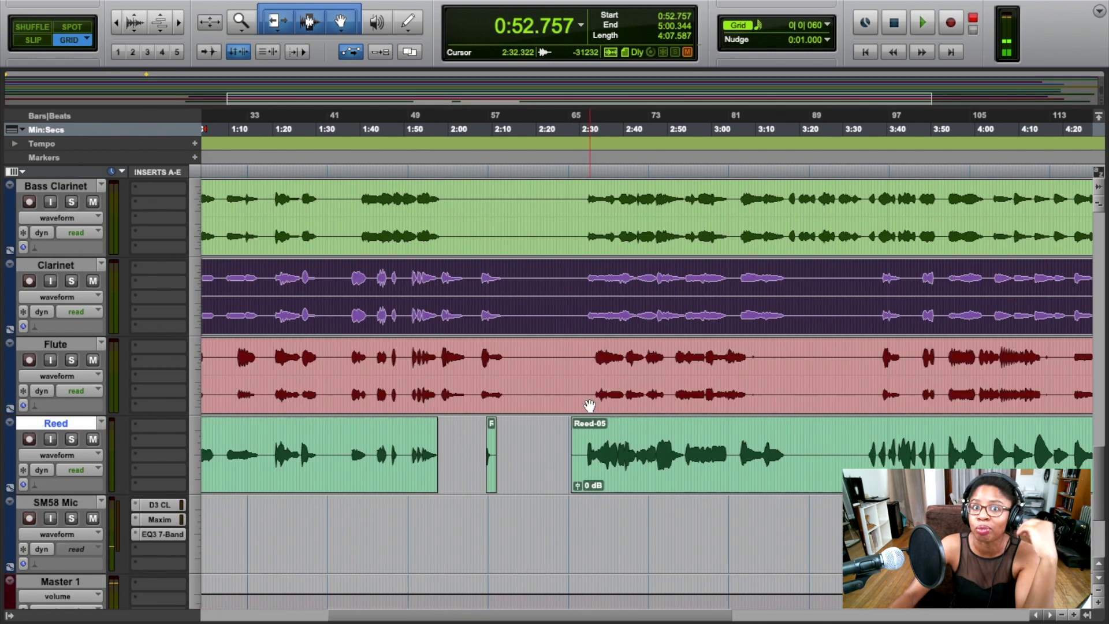
pyautogui.scroll(6, 599, 409)
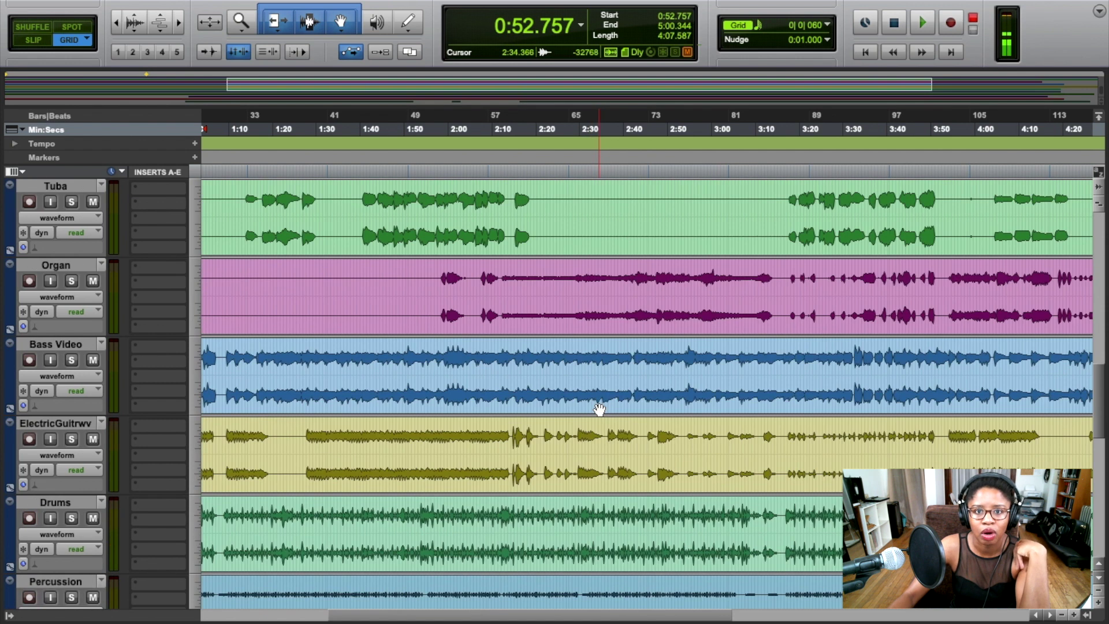
pyautogui.scroll(14, 599, 409)
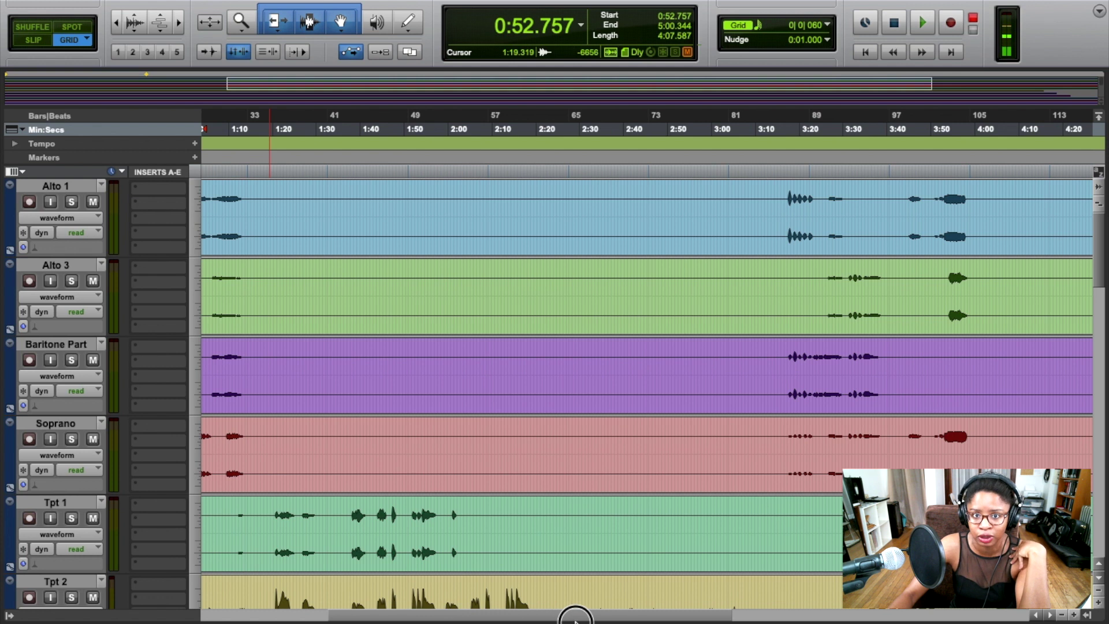
# Examine the section from about 1:30 to 4:40 across all tracks, from the vocals down to the woodwinds, for gaps needing cleanup.
pyautogui.moveTo(585, 621); pyautogui.dragTo(629, 619)
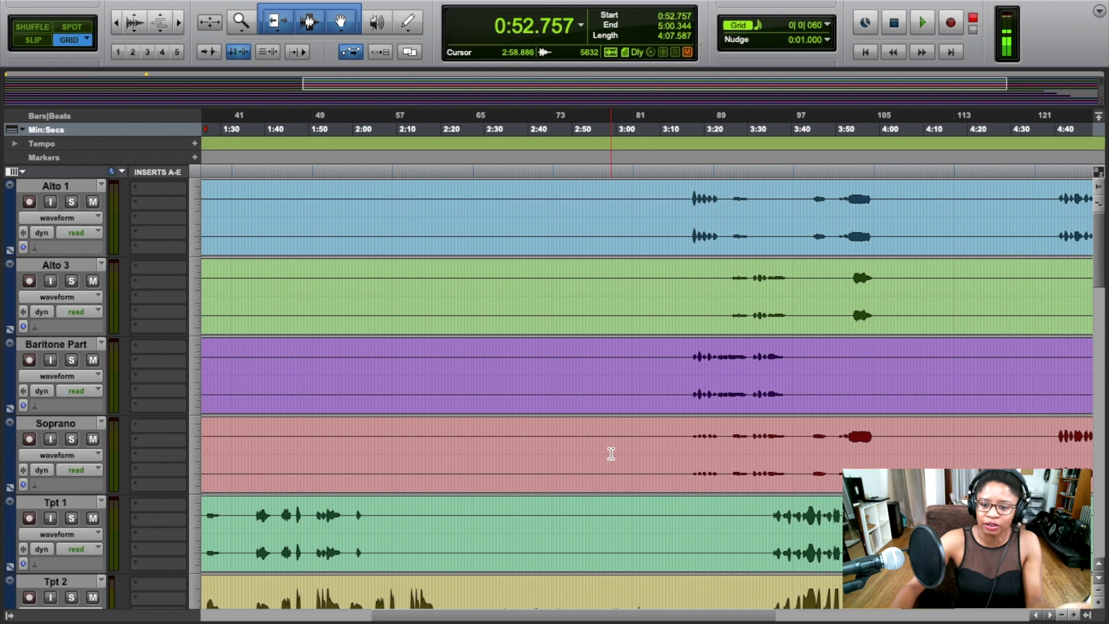
pyautogui.scroll(-2, 675, 429)
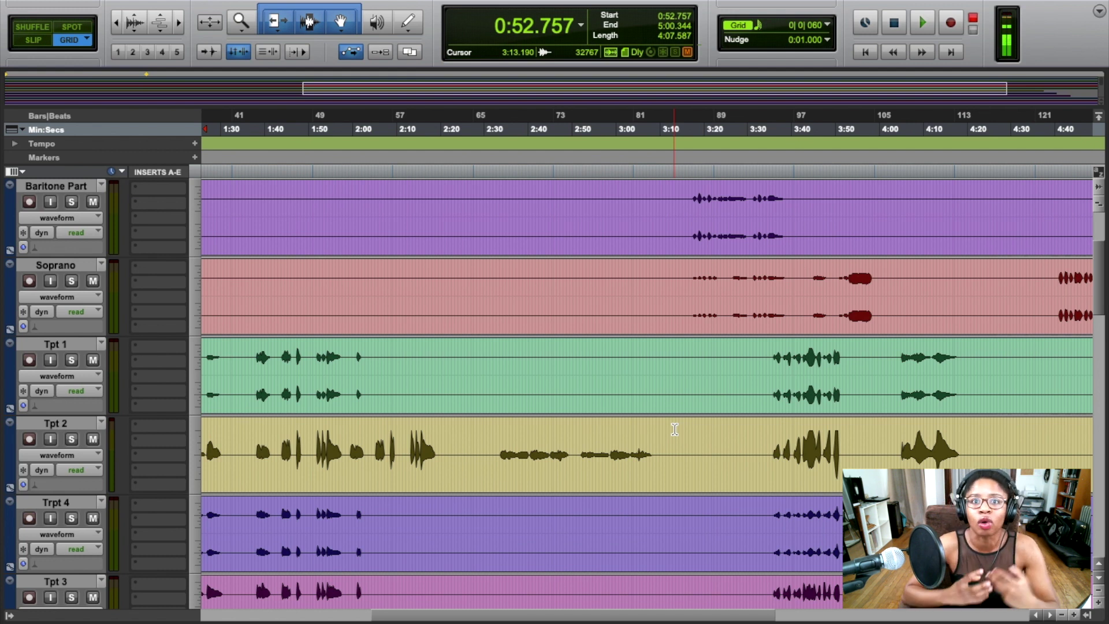
pyautogui.scroll(-2, 679, 430)
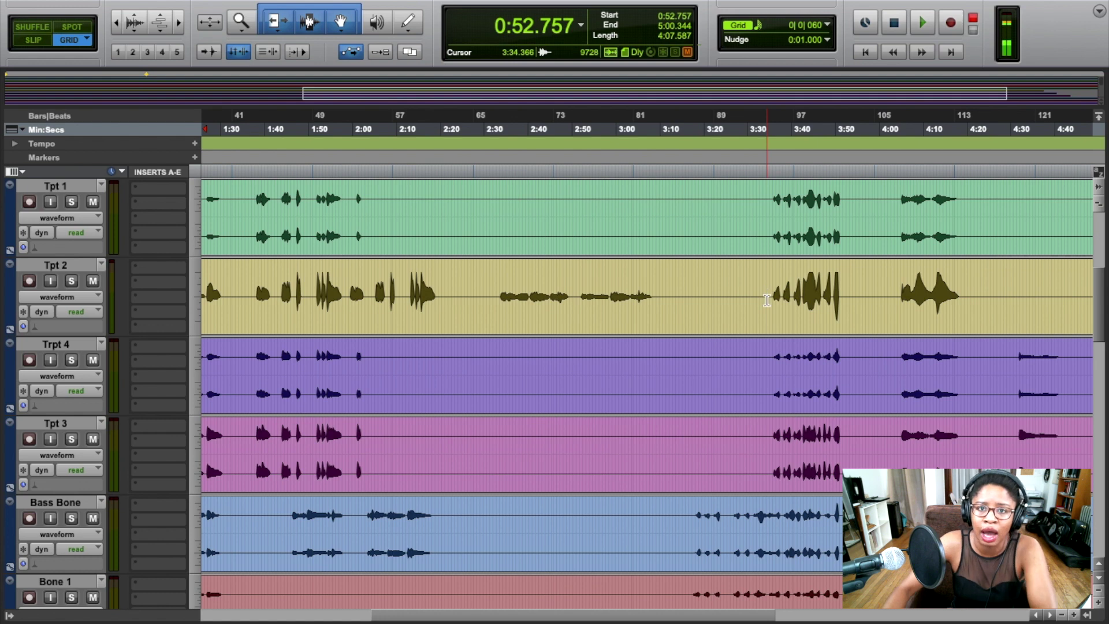
pyautogui.scroll(-4, 715, 333)
pyautogui.scroll(-1, 605, 387)
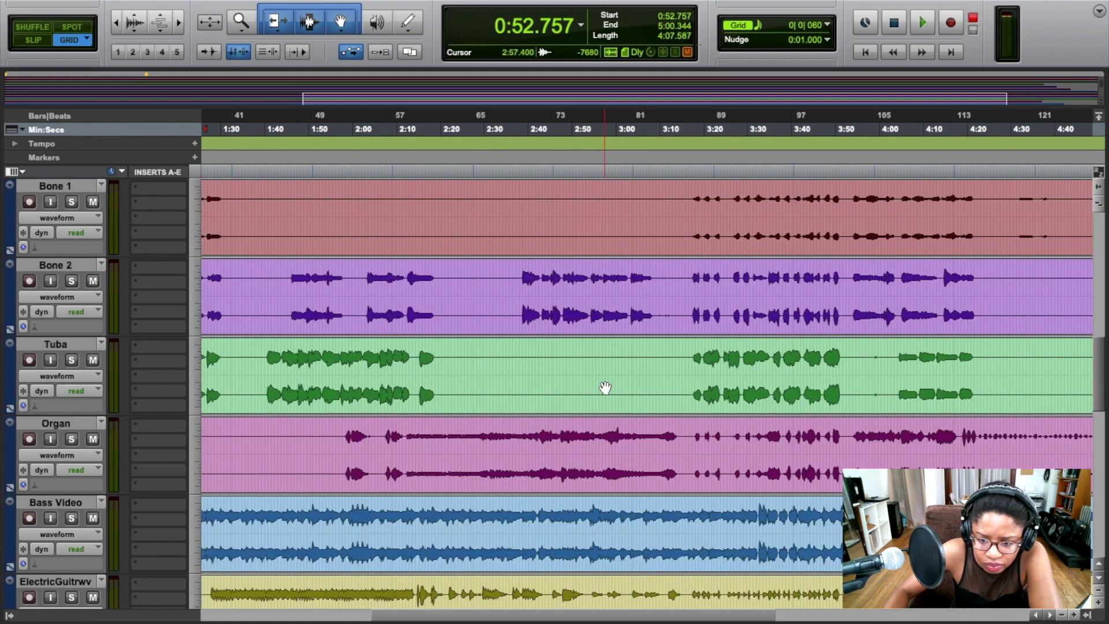
pyautogui.scroll(-6, 605, 388)
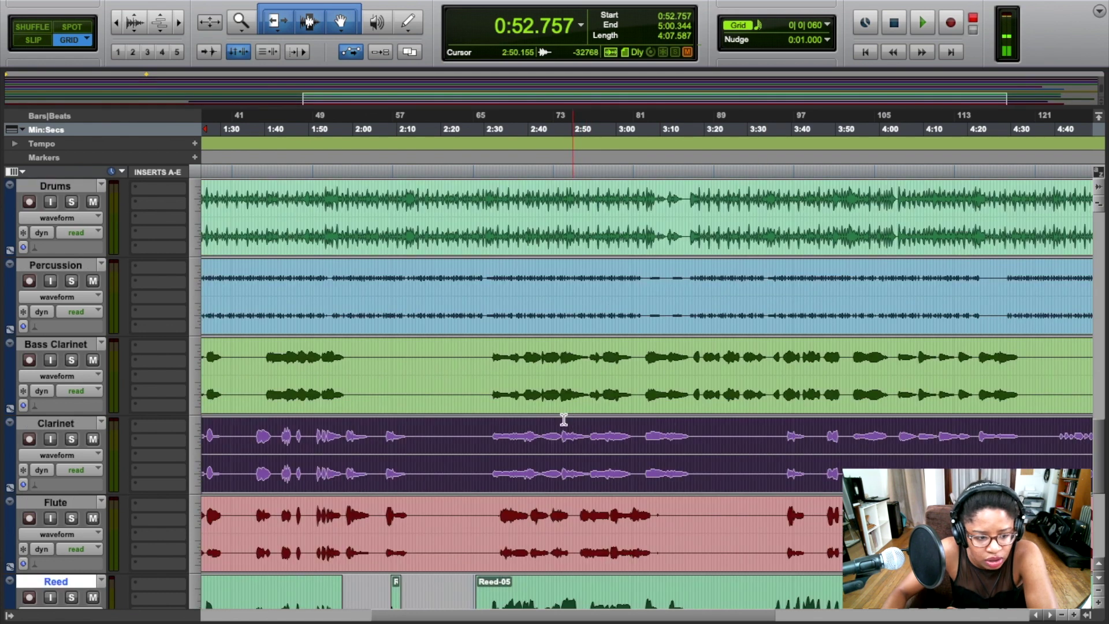
pyautogui.scroll(-1, 563, 420)
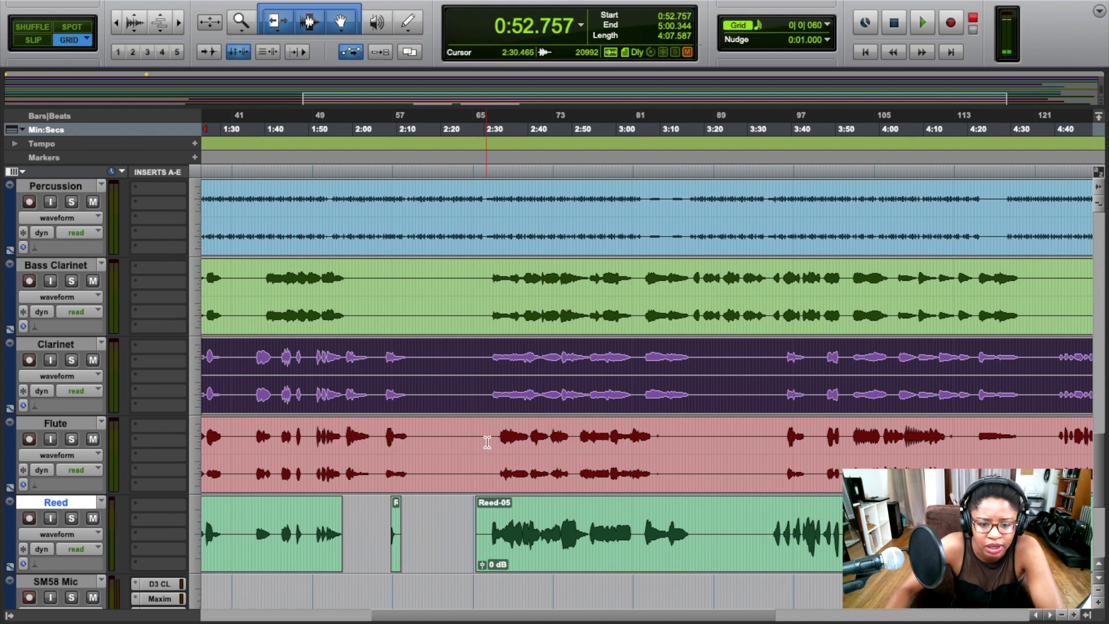
# Solo the Flute track, listen from 2:31.935 just before its phrase, and unsolo it.
pyautogui.click(493, 450)
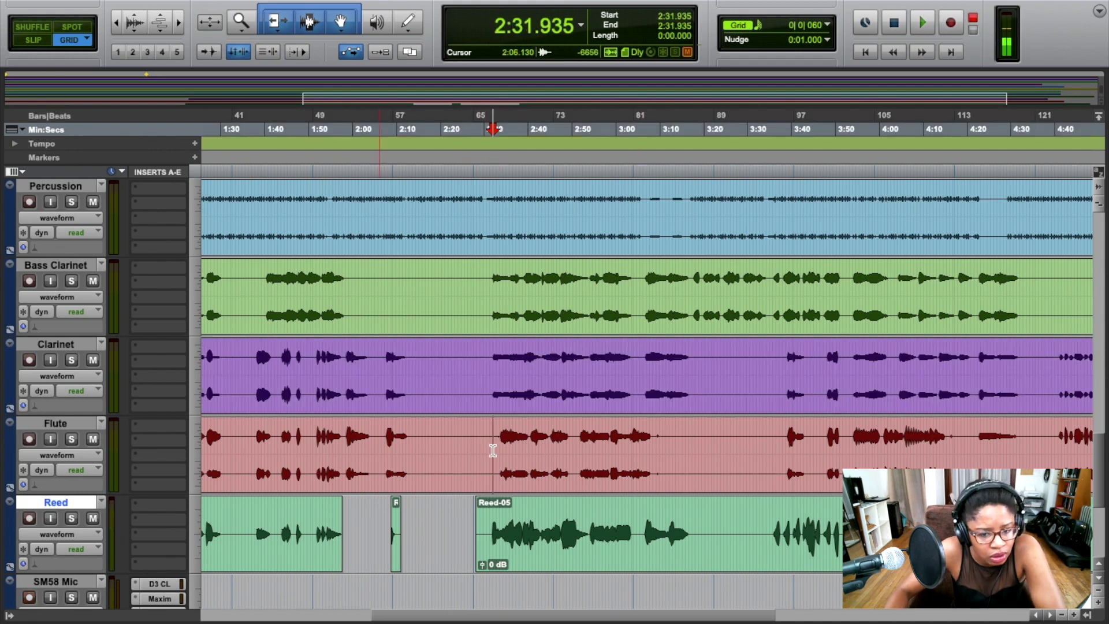
pyautogui.click(71, 439)
pyautogui.press('space')
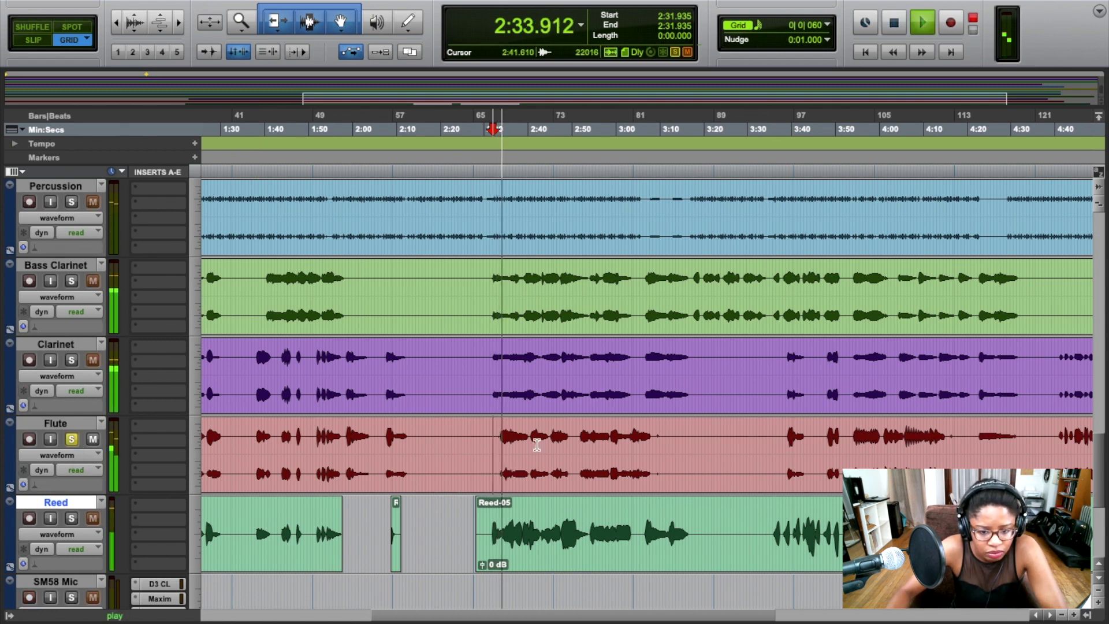
pyautogui.press('space')
pyautogui.click(72, 439)
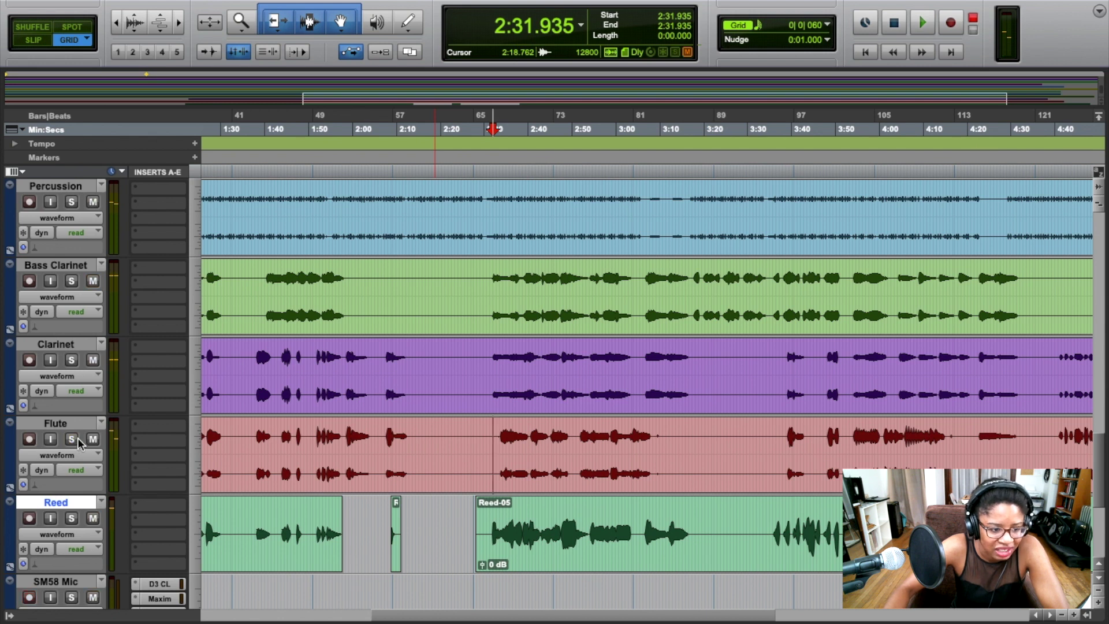
# Magnify the timeline around 2:31.6 to 2:34.6 and enlarge the waveform height to inspect the lead-in to the Flute phrase.
pyautogui.click(1074, 615)
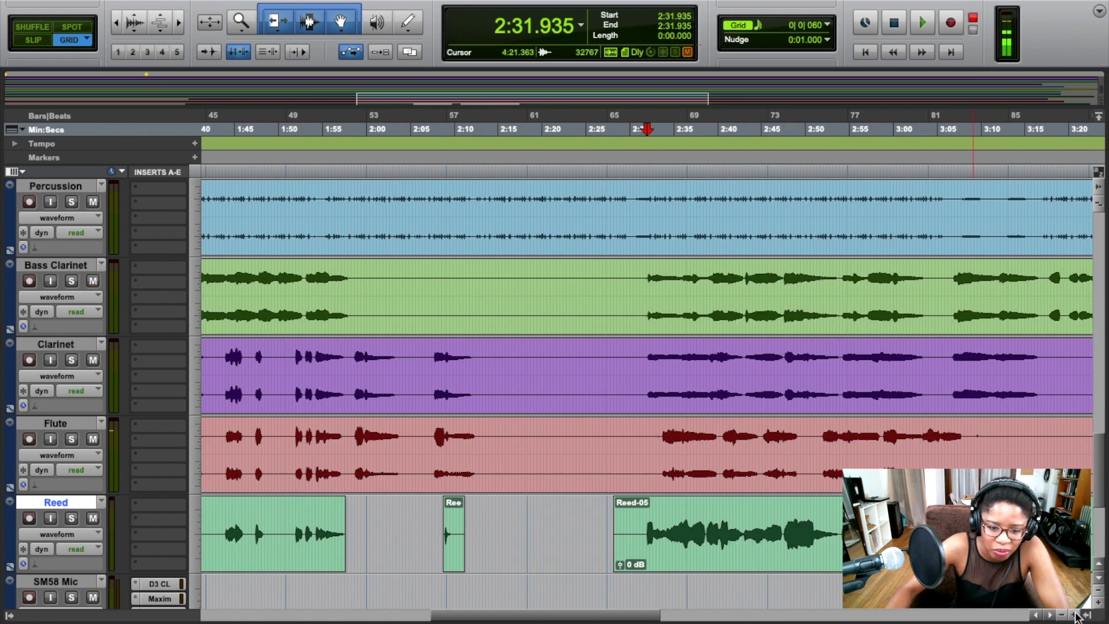
pyautogui.click(1075, 615)
pyautogui.click(1075, 615)
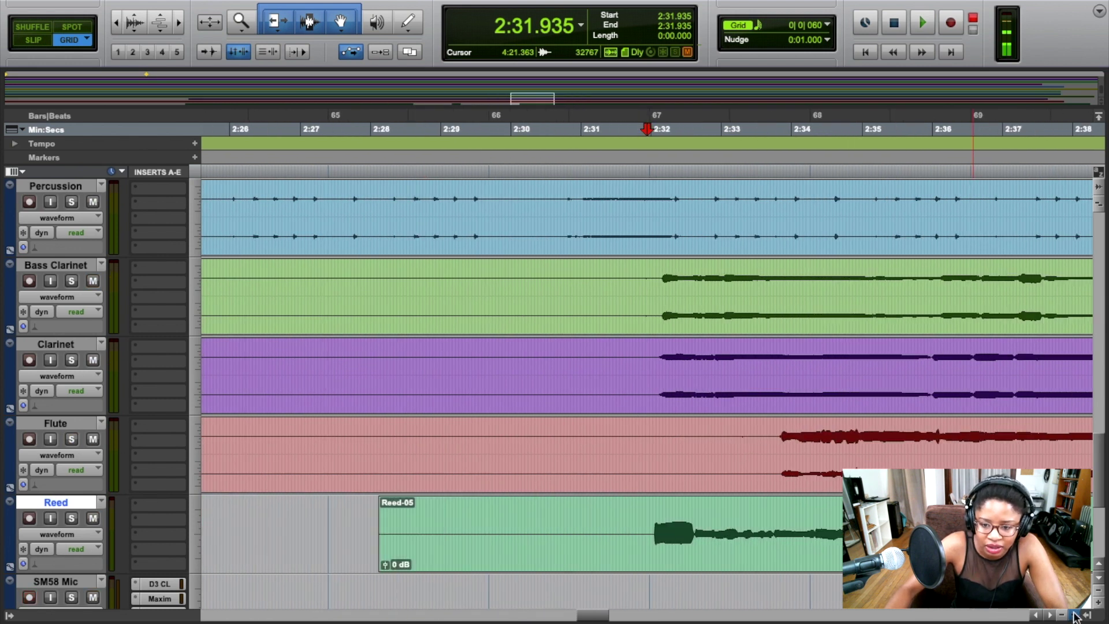
pyautogui.click(1074, 615)
pyautogui.click(1074, 615)
pyautogui.moveTo(595, 617); pyautogui.dragTo(601, 617)
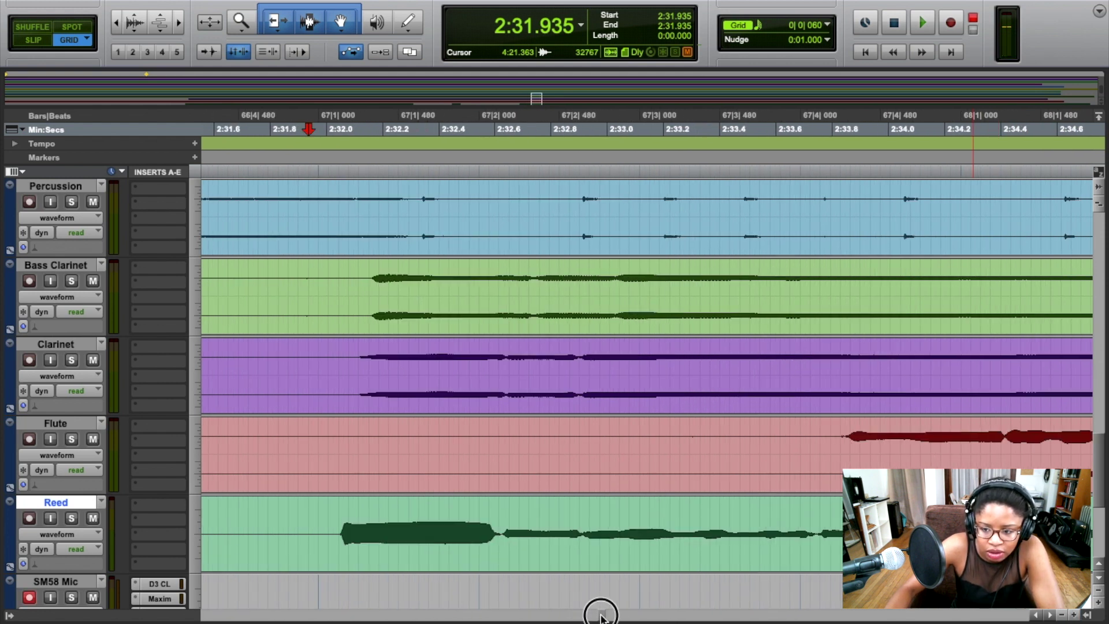
pyautogui.click(137, 20)
pyautogui.click(137, 20)
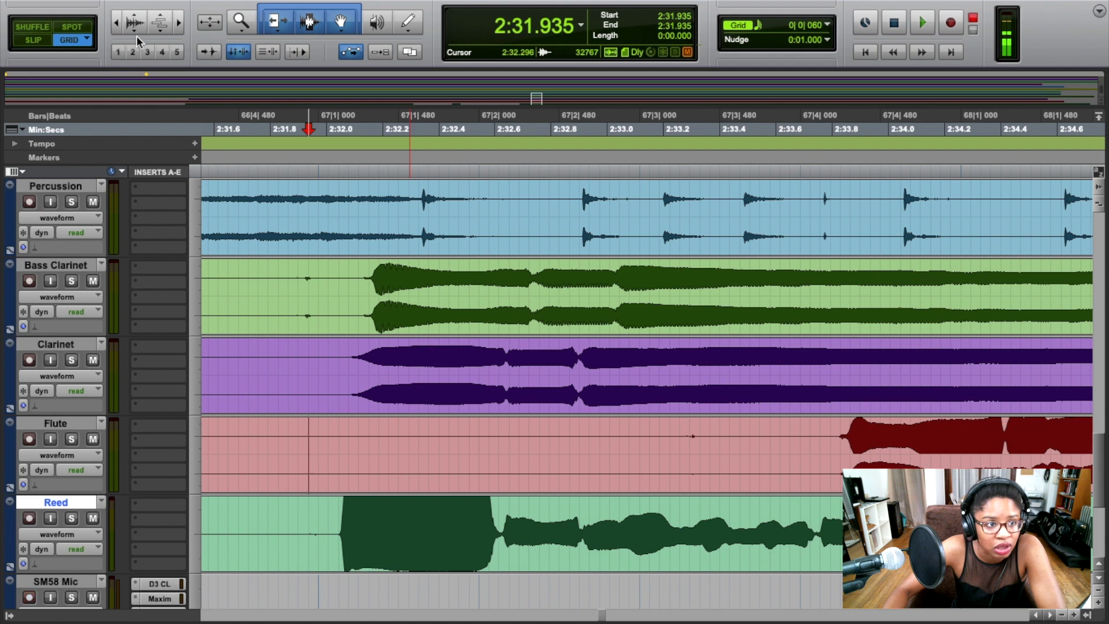
# Solo the Flute track, listen to the small noise from 2:33.221 before its entrance, and unsolo it.
pyautogui.click(673, 439)
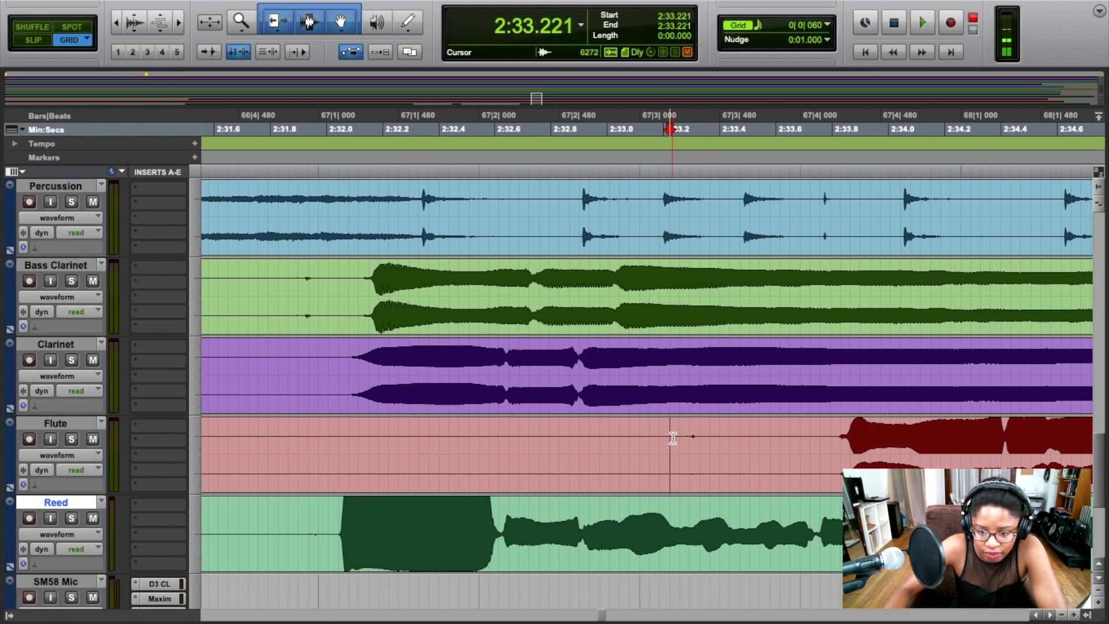
pyautogui.hotkey('shift', 's')
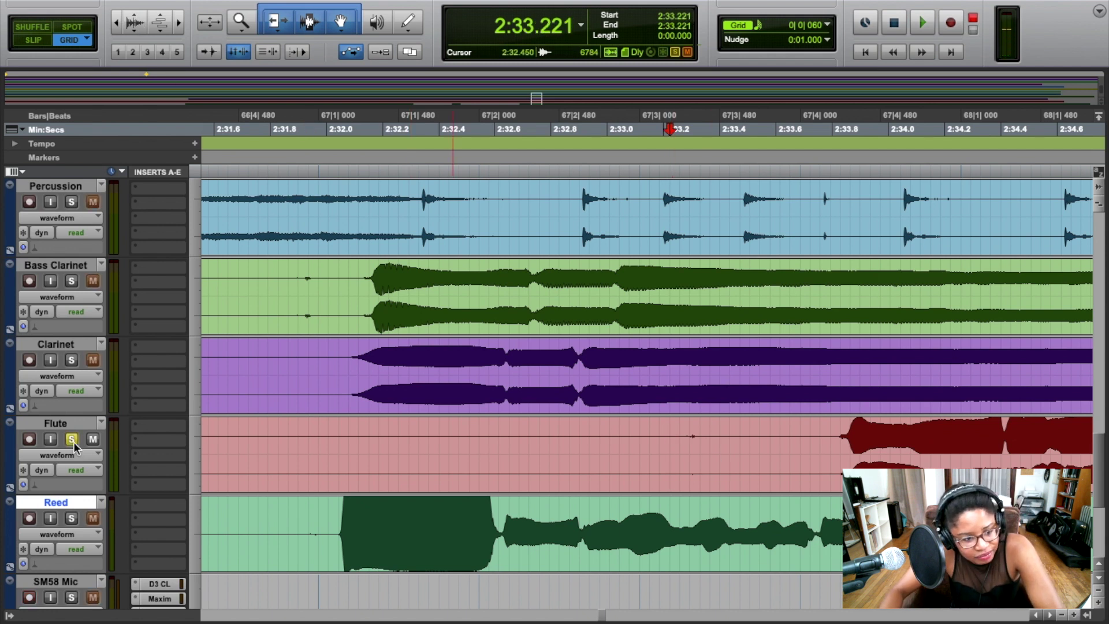
pyautogui.press('space')
pyautogui.press('space')
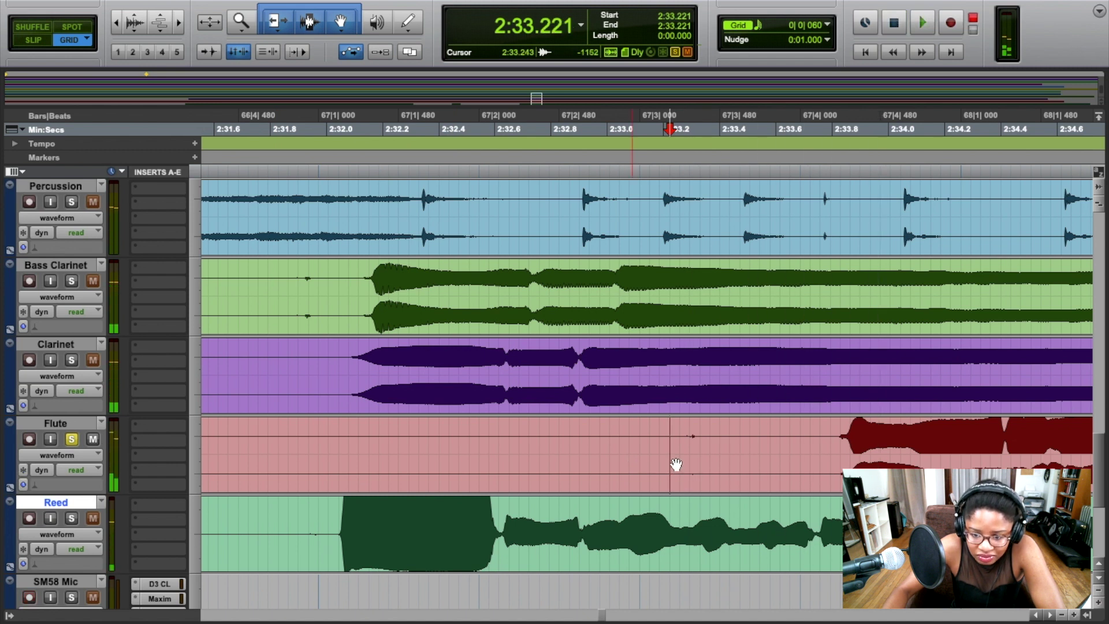
pyautogui.press('space')
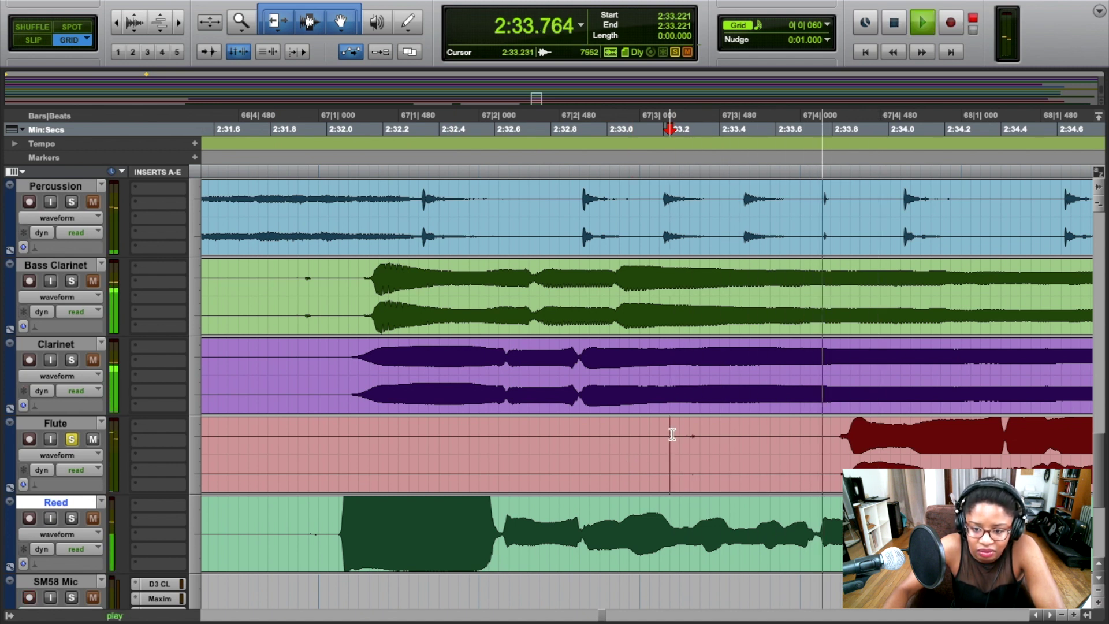
pyautogui.press('space')
pyautogui.hotkey('shift', 's')
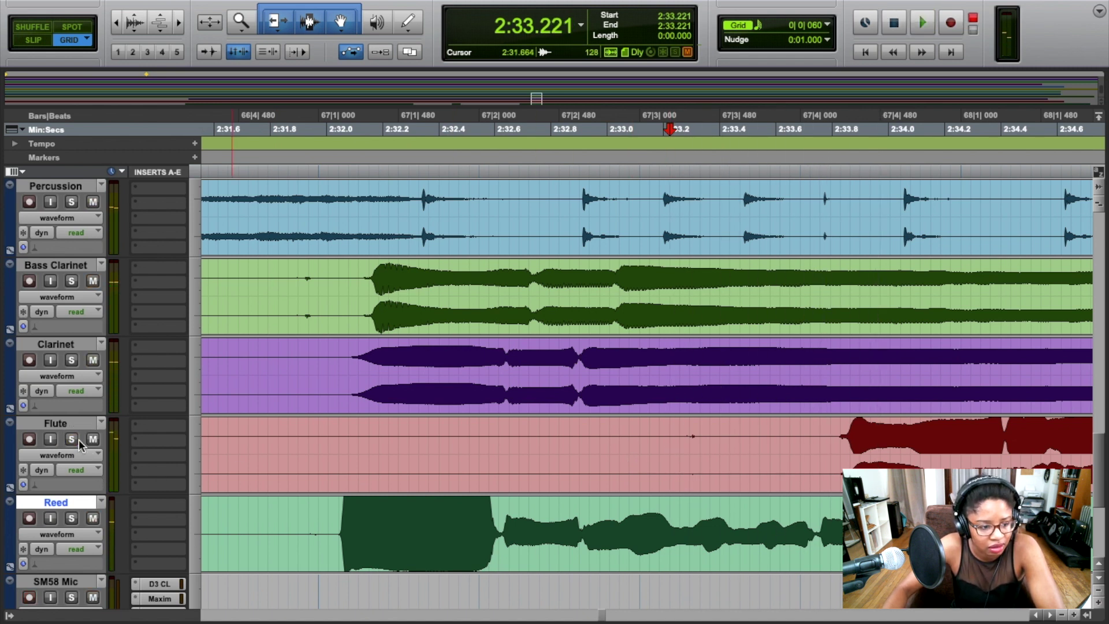
# Delete the noisy passage from 2:33.221 to 2:33.650 in the Flute clip.
pyautogui.moveTo(666, 442); pyautogui.dragTo(792, 450)
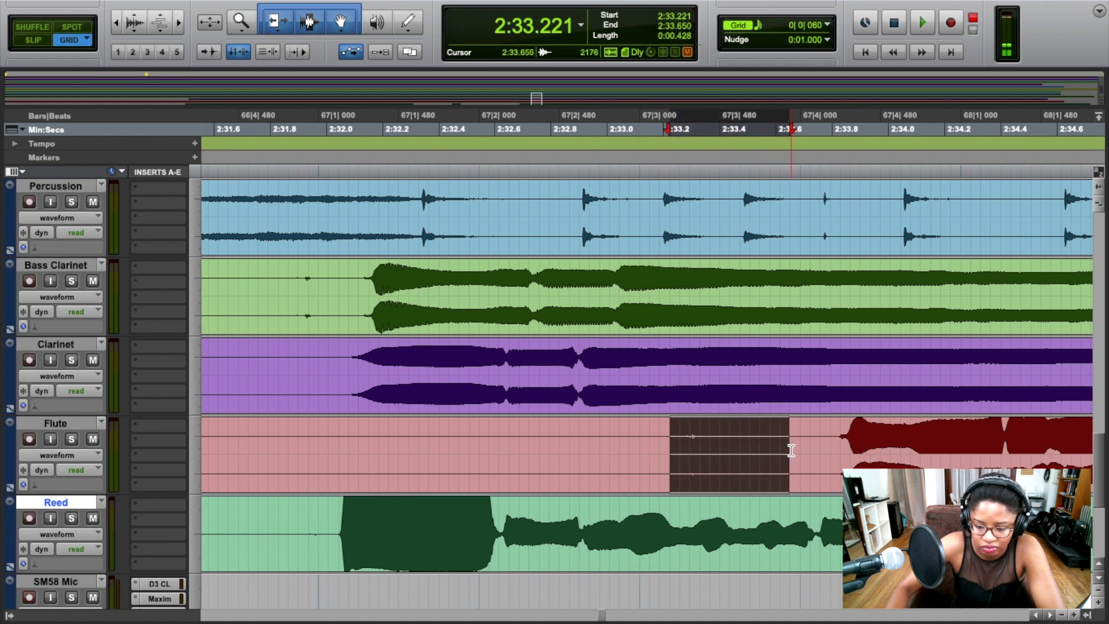
pyautogui.press('Delete')
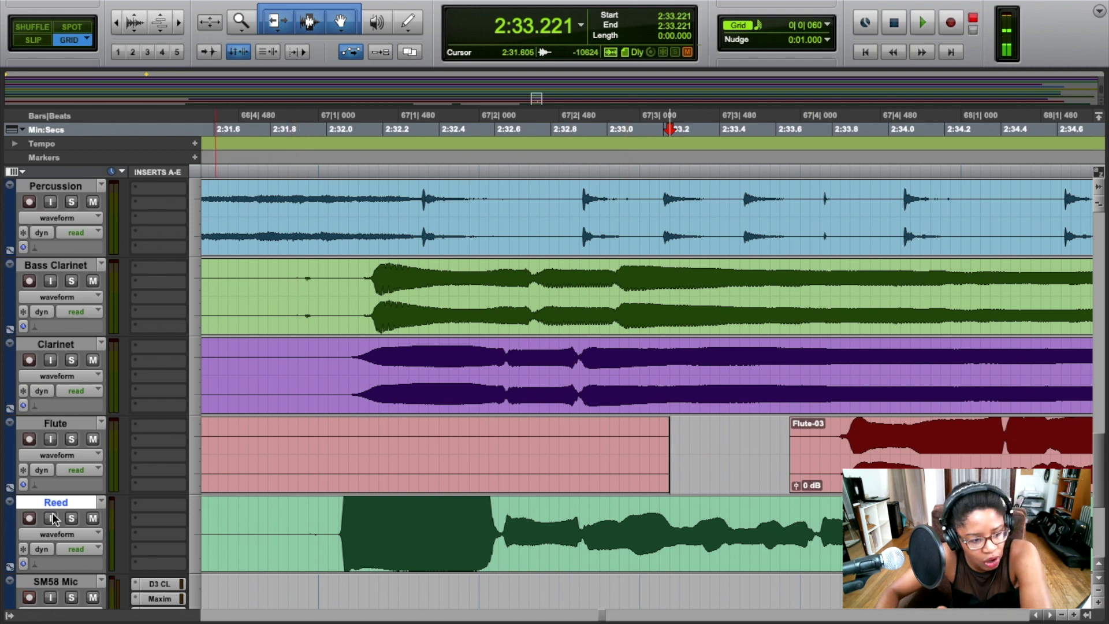
pyautogui.click(29, 597)
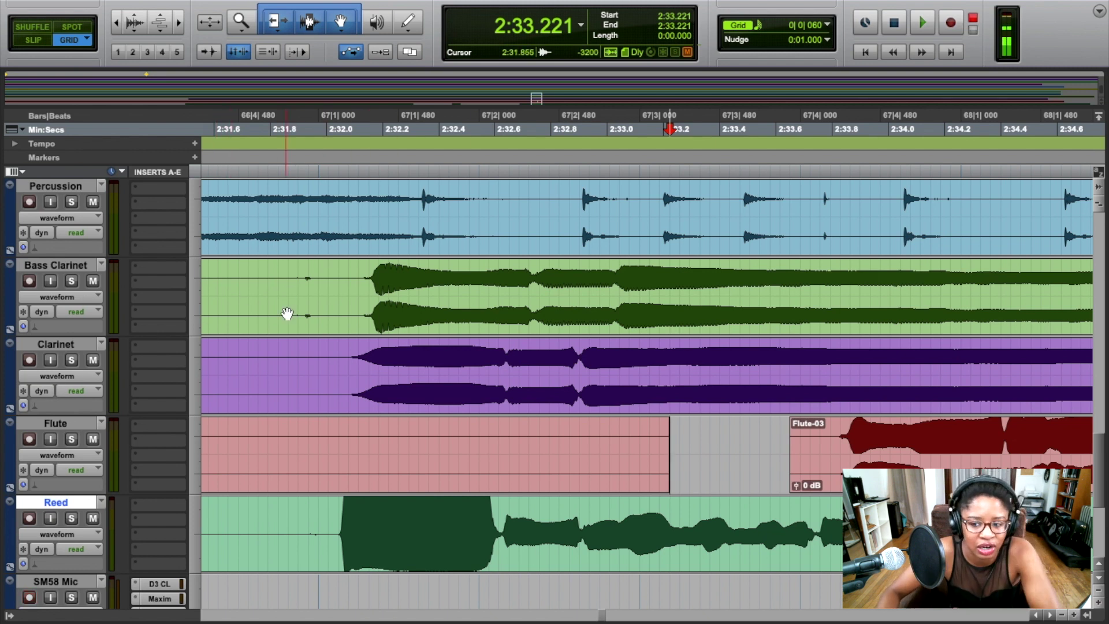
# Solo the Bass Clarinet track, listen for the small noise before its phrase from about 2:31.8 and from 2:31.757, and unsolo it.
pyautogui.click(71, 281)
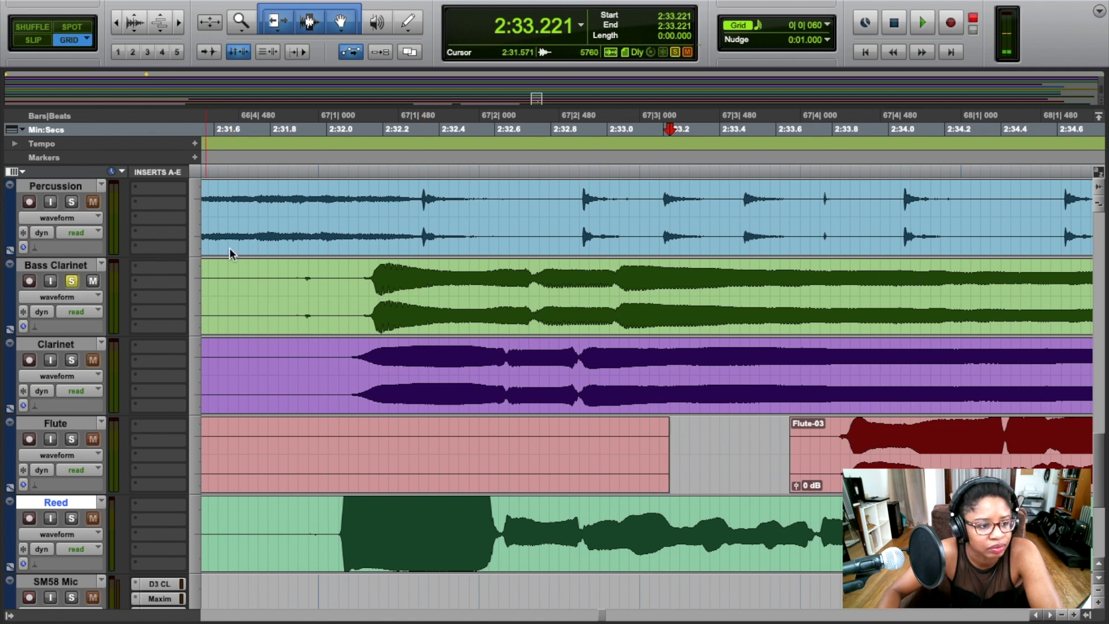
pyautogui.click(280, 182)
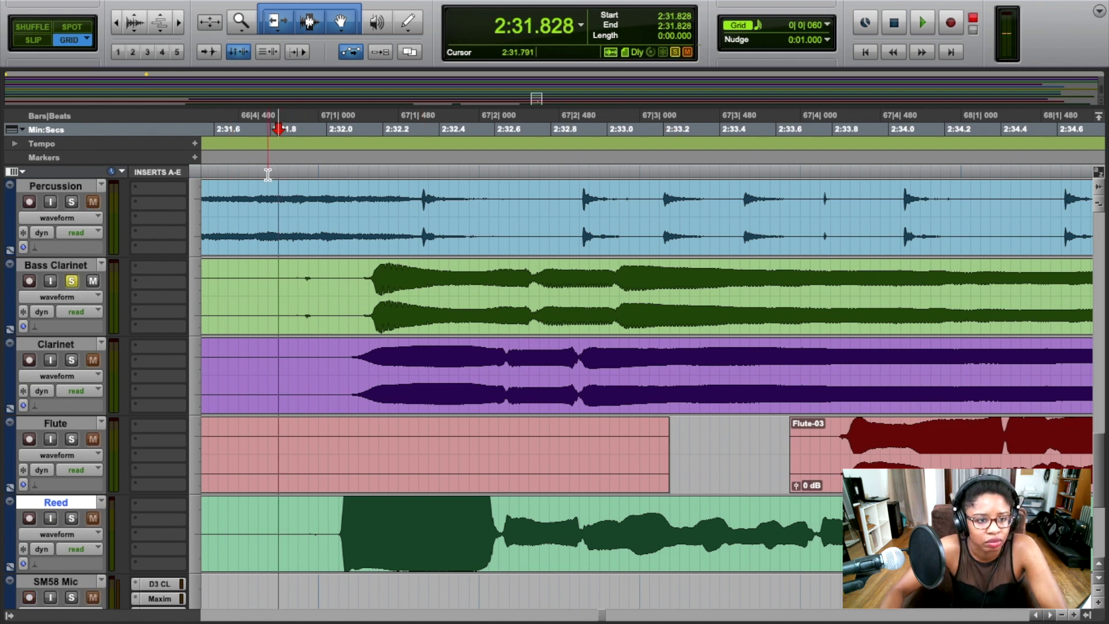
pyautogui.click(268, 174)
pyautogui.press('space')
pyautogui.press('space')
pyautogui.click(255, 168)
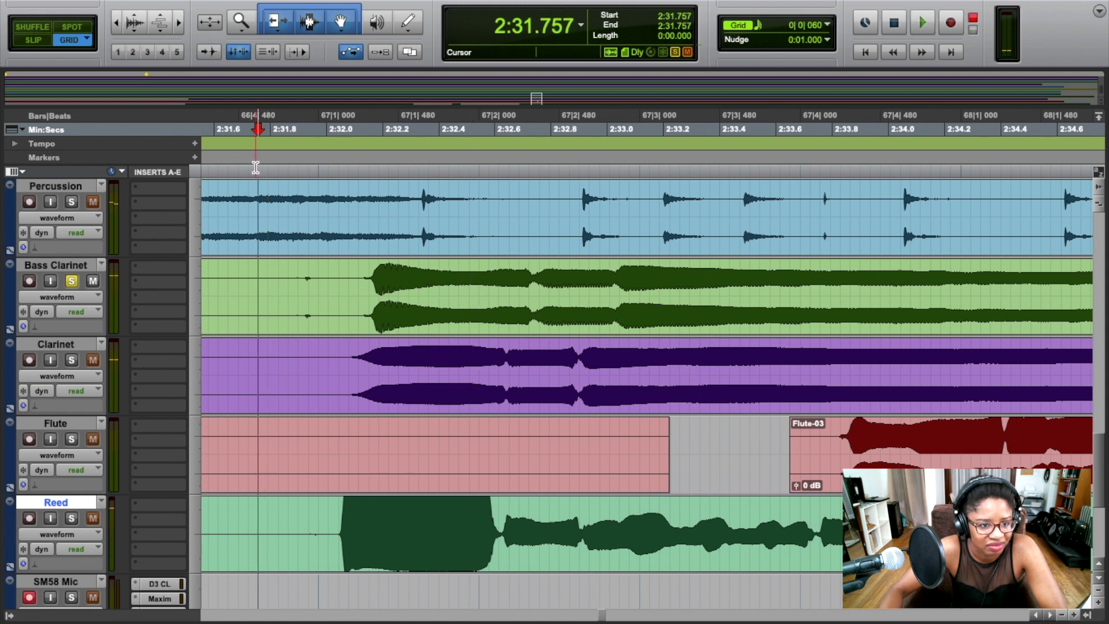
pyautogui.press('space')
pyautogui.press('space')
pyautogui.click(71, 281)
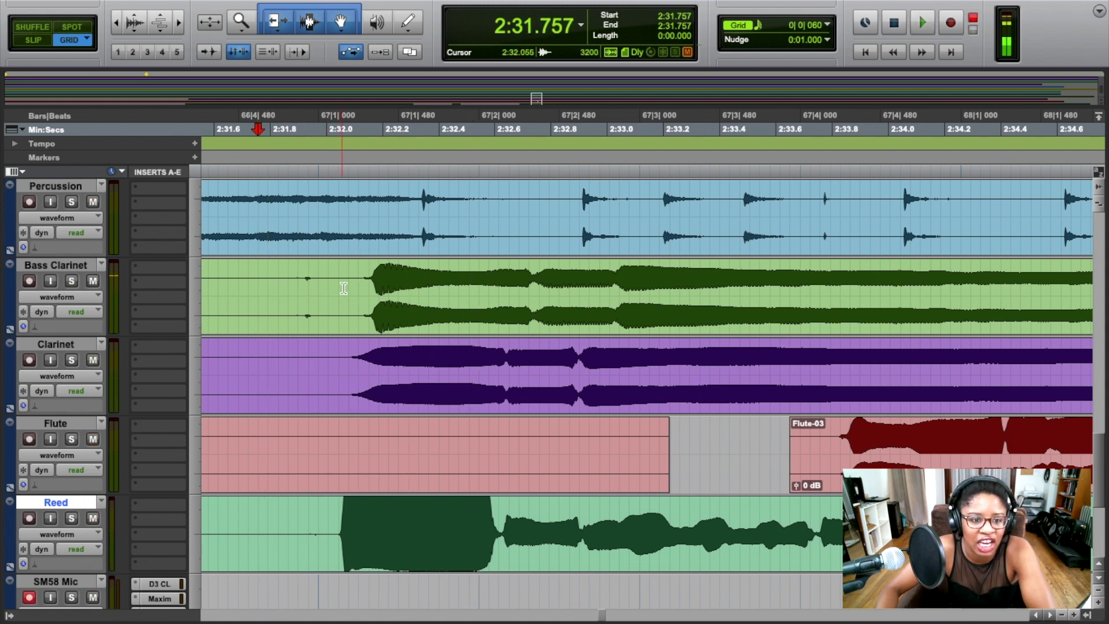
# Delete the noisy passage from 2:31.721 to 2:32.043 in the Bass Clarinet clip and trim the following clip's start to 2:32.114.
pyautogui.moveTo(339, 290); pyautogui.dragTo(248, 287)
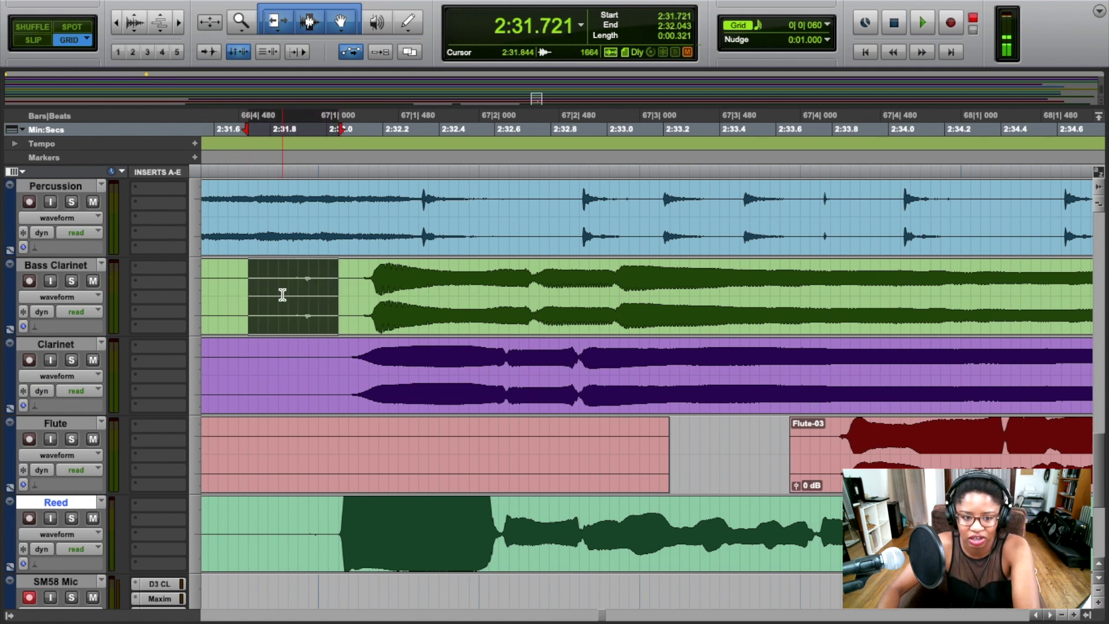
pyautogui.press('Delete')
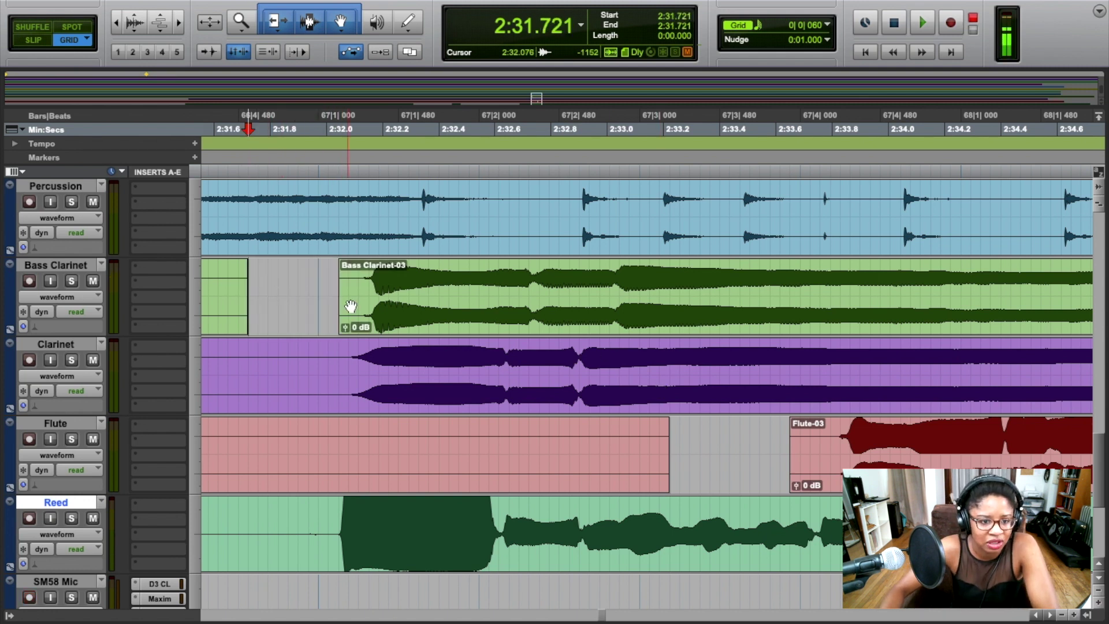
pyautogui.moveTo(340, 292); pyautogui.dragTo(357, 298)
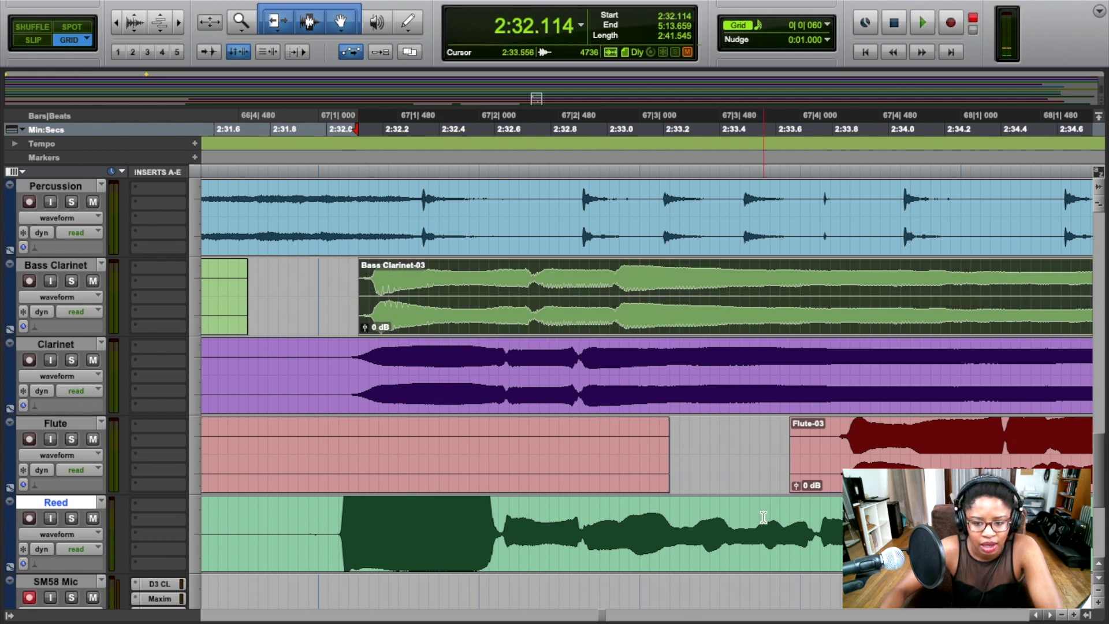
# Solo the Flute track, listen to the phrase's entrance from 2:33.614, and unsolo it.
pyautogui.click(753, 483)
pyautogui.press('space')
pyautogui.press('space')
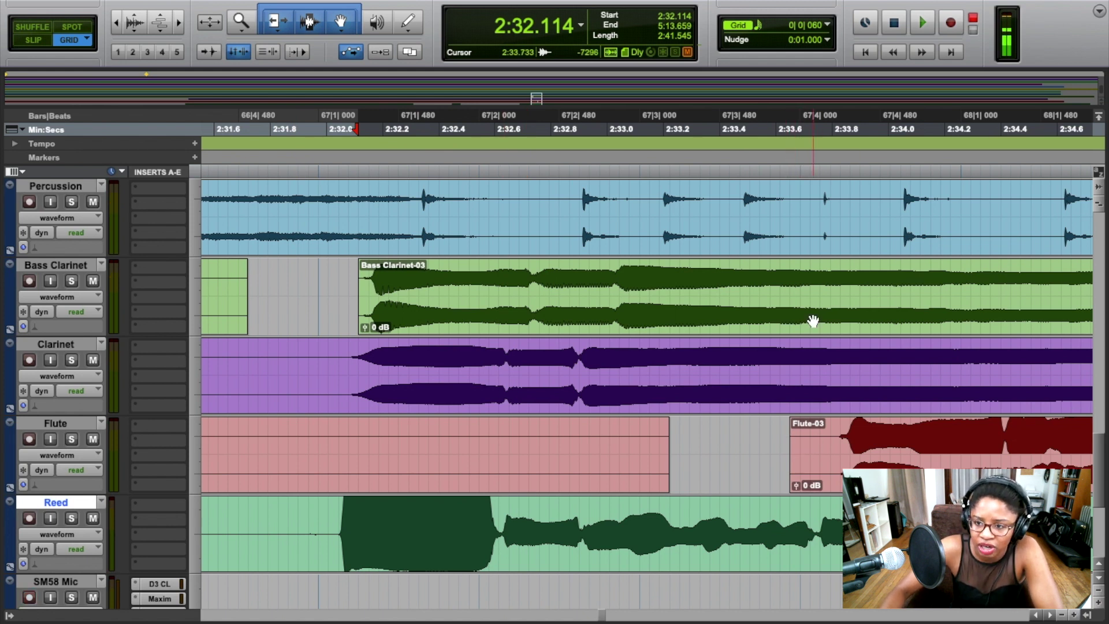
pyautogui.click(70, 442)
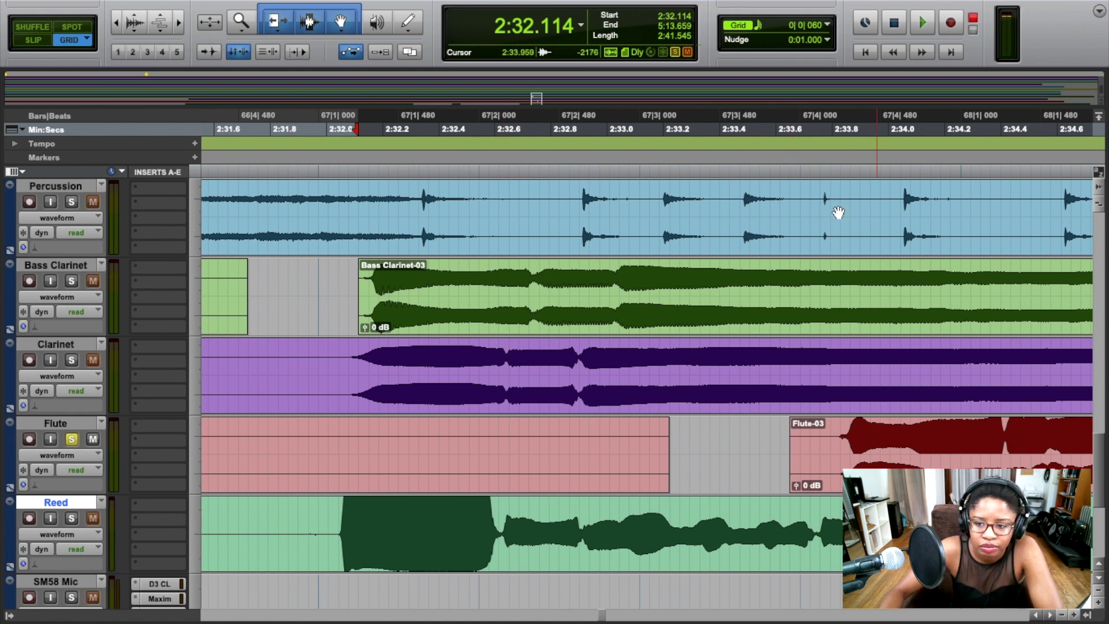
pyautogui.click(779, 174)
pyautogui.press('space')
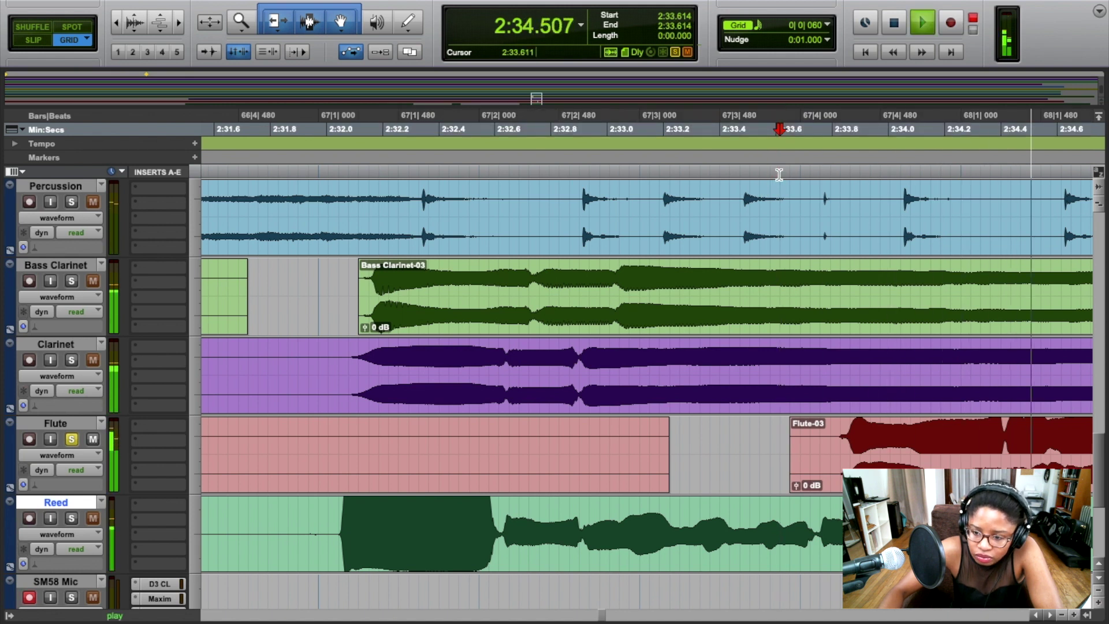
pyautogui.press('space')
pyautogui.click(69, 442)
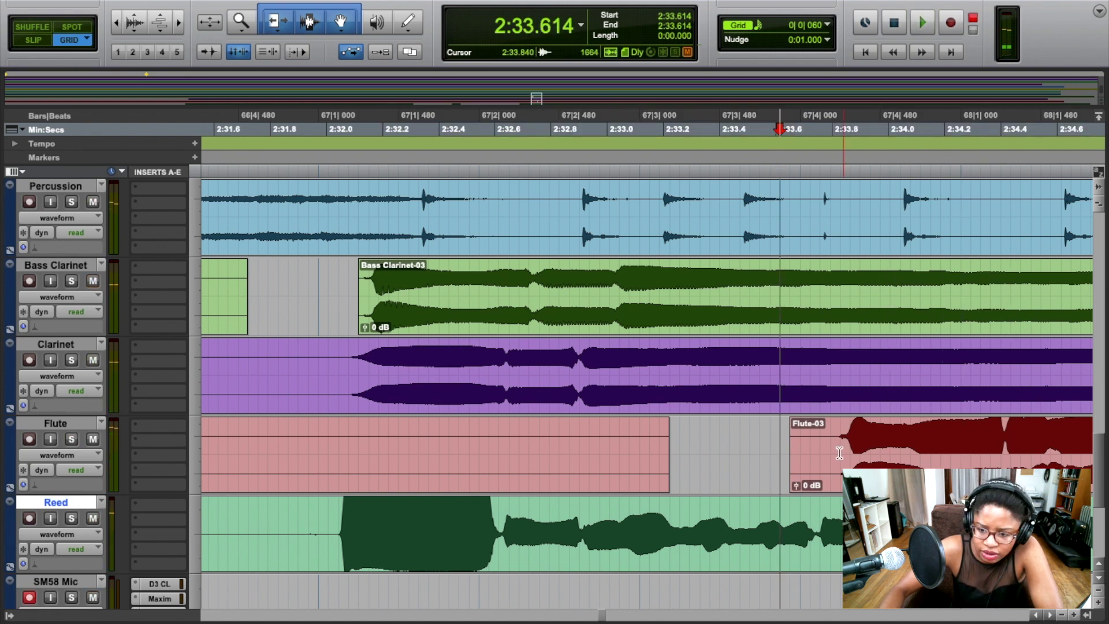
# Trim the start of the Flute phrase's clip to 2:33.793 and give it a fade-in ending at 2:33.828.
pyautogui.moveTo(790, 464); pyautogui.dragTo(829, 470)
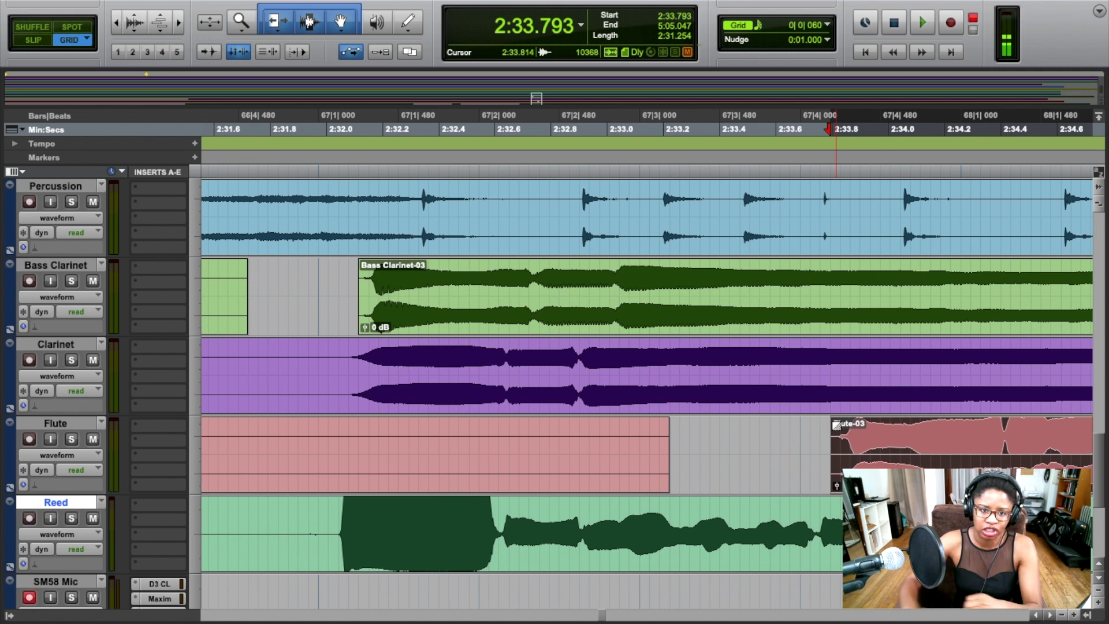
pyautogui.moveTo(836, 425); pyautogui.dragTo(844, 425)
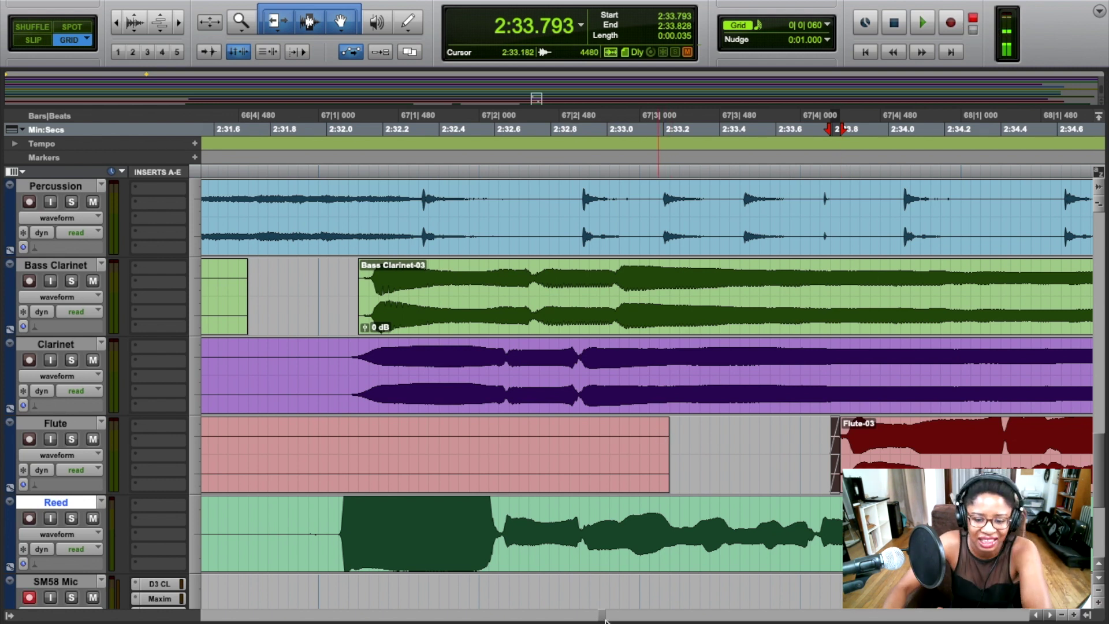
# Locate the short isolated Reed clip near 2:08.650 and examine its waveform at several magnifications.
pyautogui.moveTo(605, 619); pyautogui.dragTo(601, 619)
pyautogui.moveTo(601, 617); pyautogui.dragTo(589, 617)
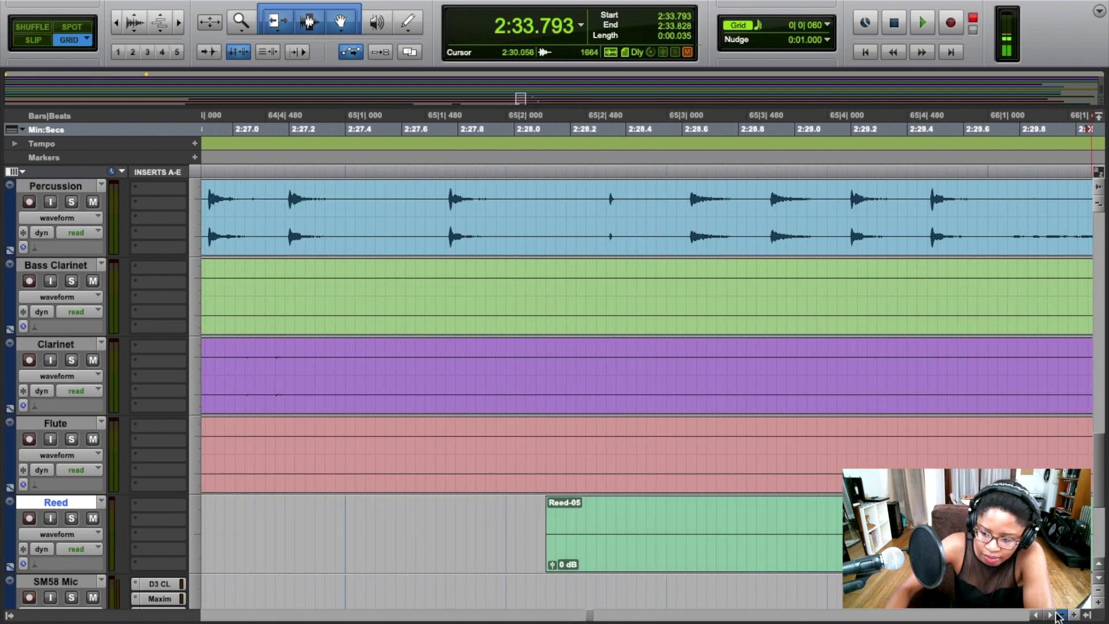
pyautogui.click(1058, 616)
pyautogui.click(1057, 616)
pyautogui.hscroll(-5, 520, 615)
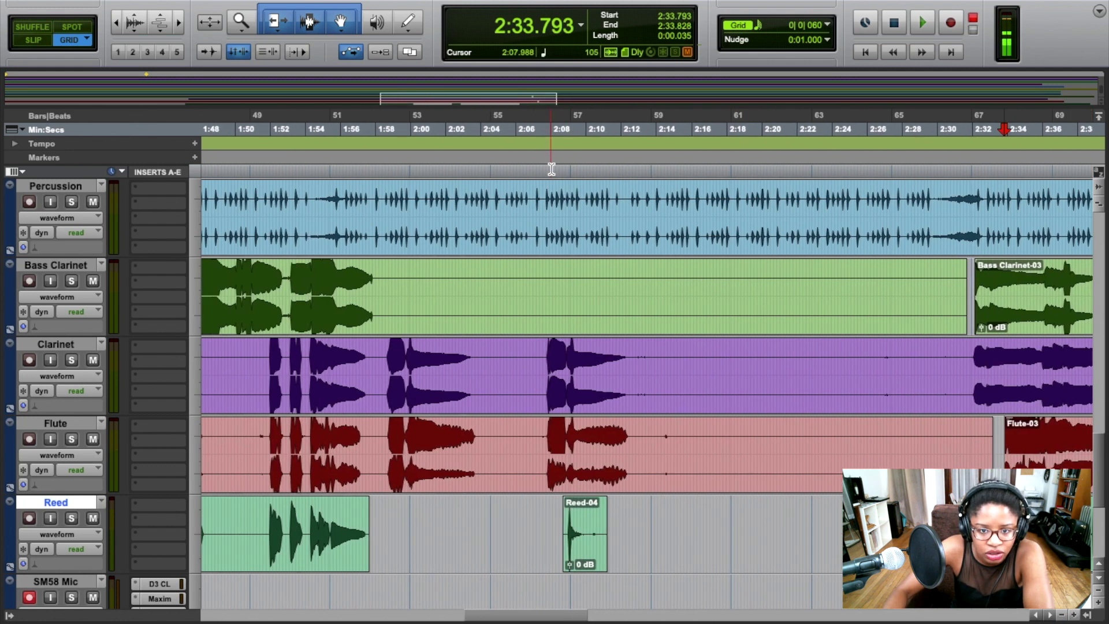
pyautogui.click(552, 168)
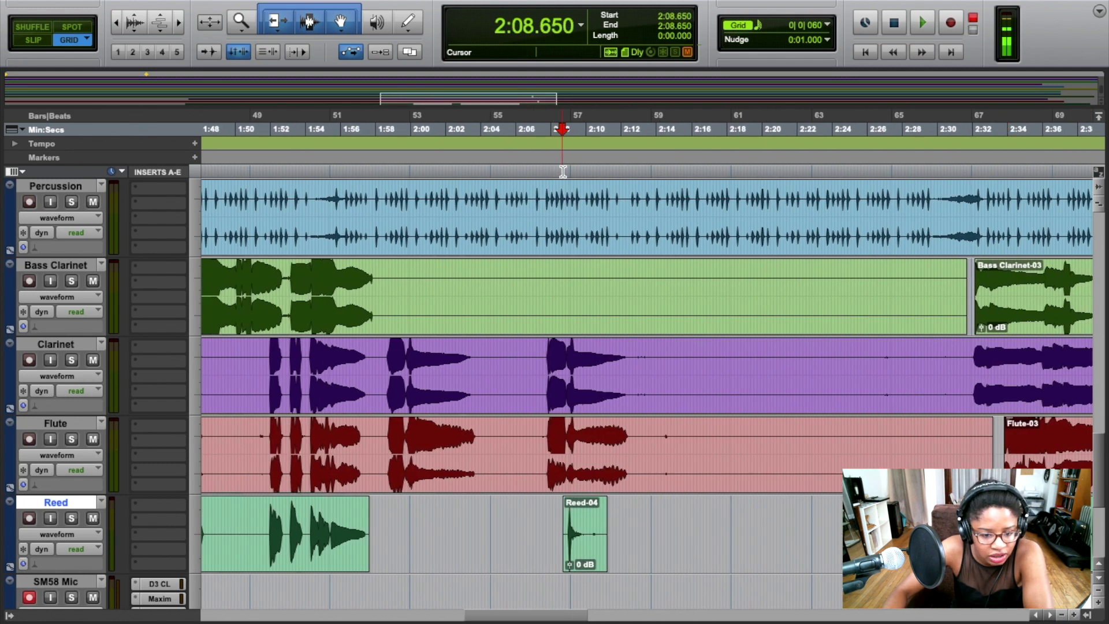
pyautogui.click(1073, 616)
pyautogui.click(1073, 616)
pyautogui.click(1073, 616)
pyautogui.click(1073, 615)
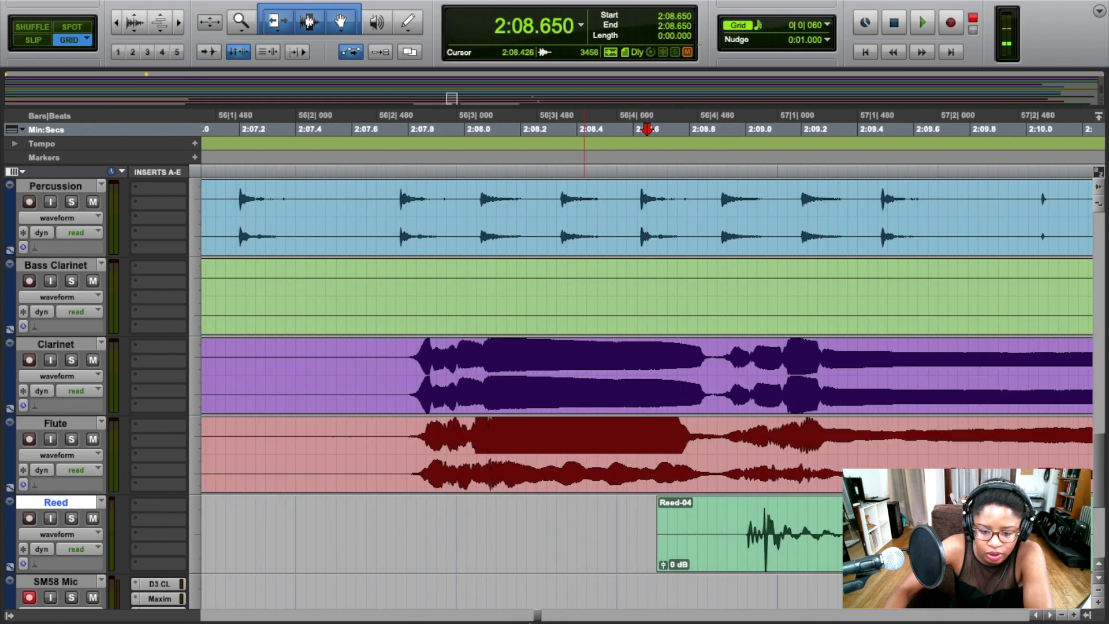
pyautogui.moveTo(536, 616); pyautogui.dragTo(542, 618)
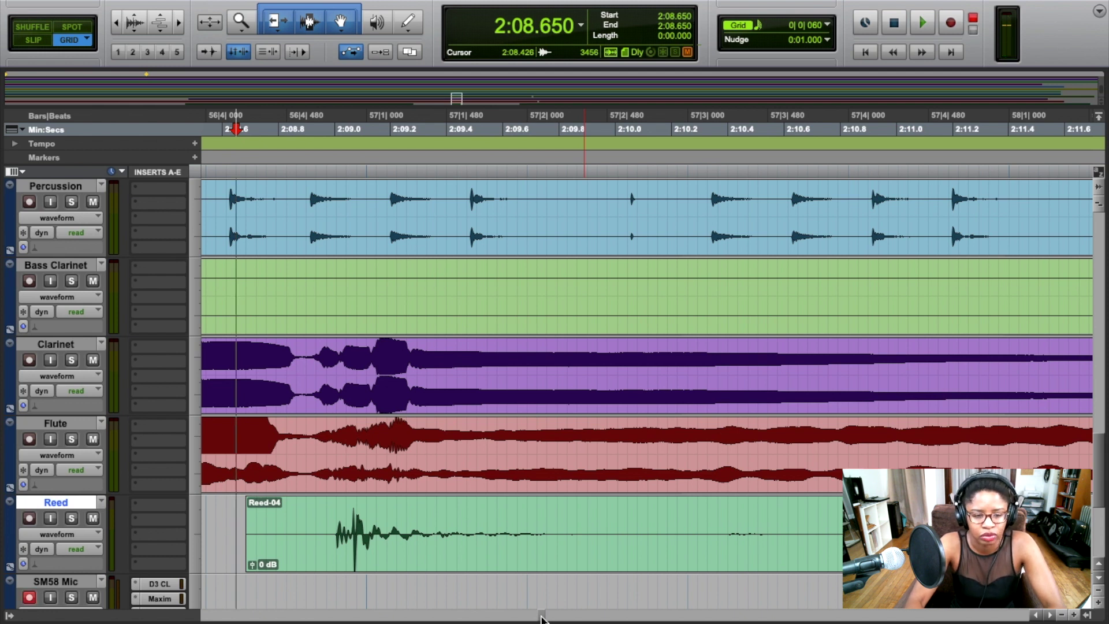
pyautogui.hscroll(-5, 541, 618)
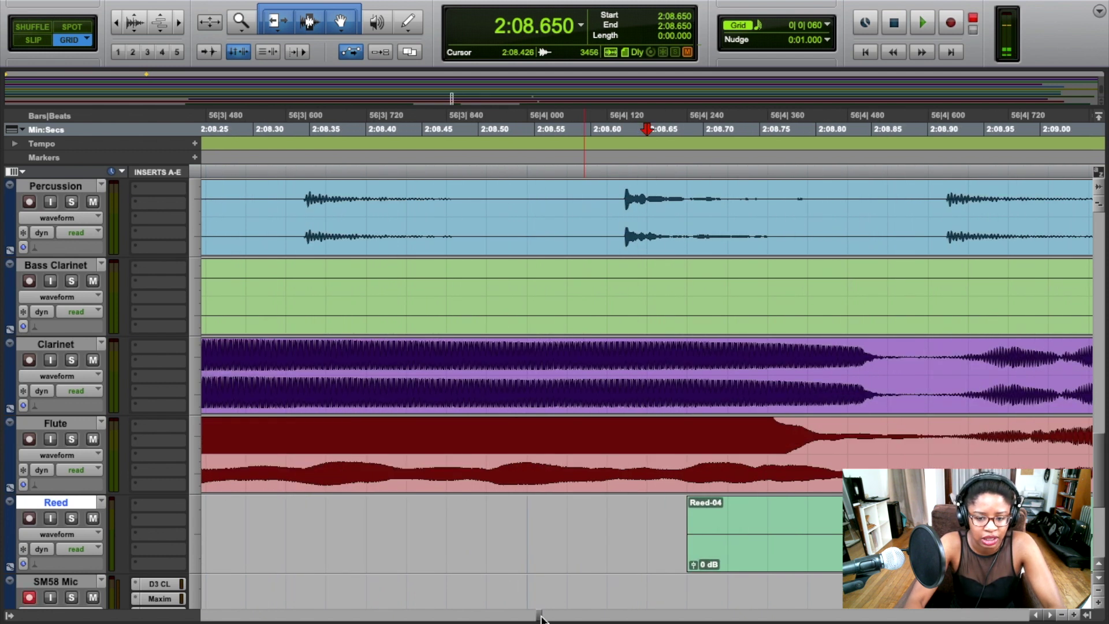
pyautogui.scroll(3, 541, 618)
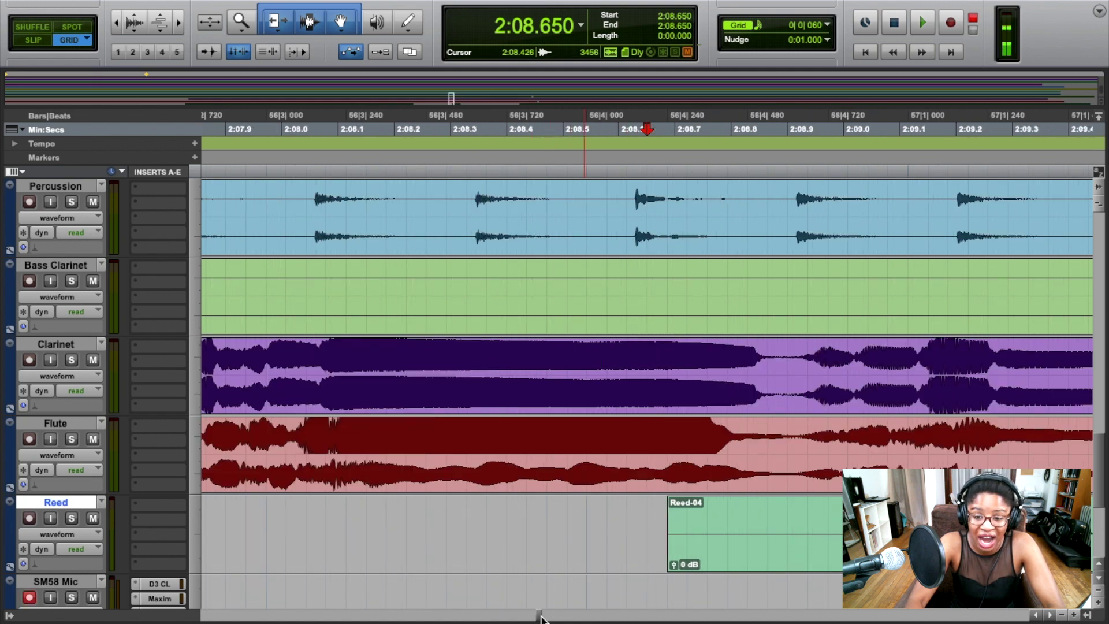
pyautogui.scroll(-3, 541, 618)
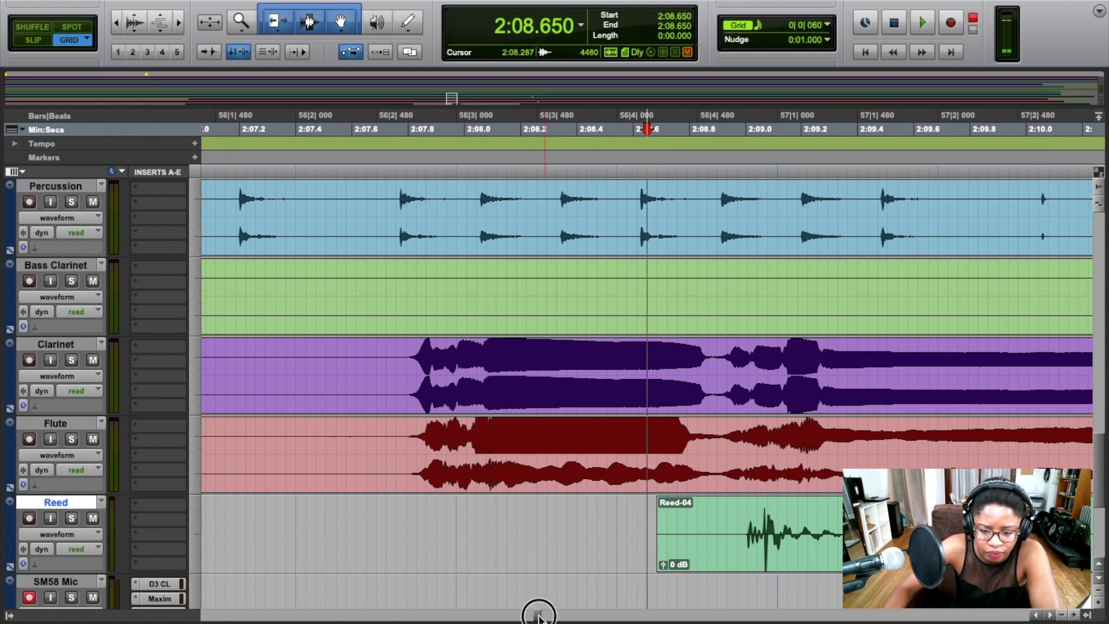
# Trim the short isolated Reed clip so it runs from 2:08.971 to 2:10.543.
pyautogui.hscroll(3, 537, 608)
pyautogui.moveTo(423, 532); pyautogui.dragTo(503, 533)
pyautogui.hscroll(2, 541, 618)
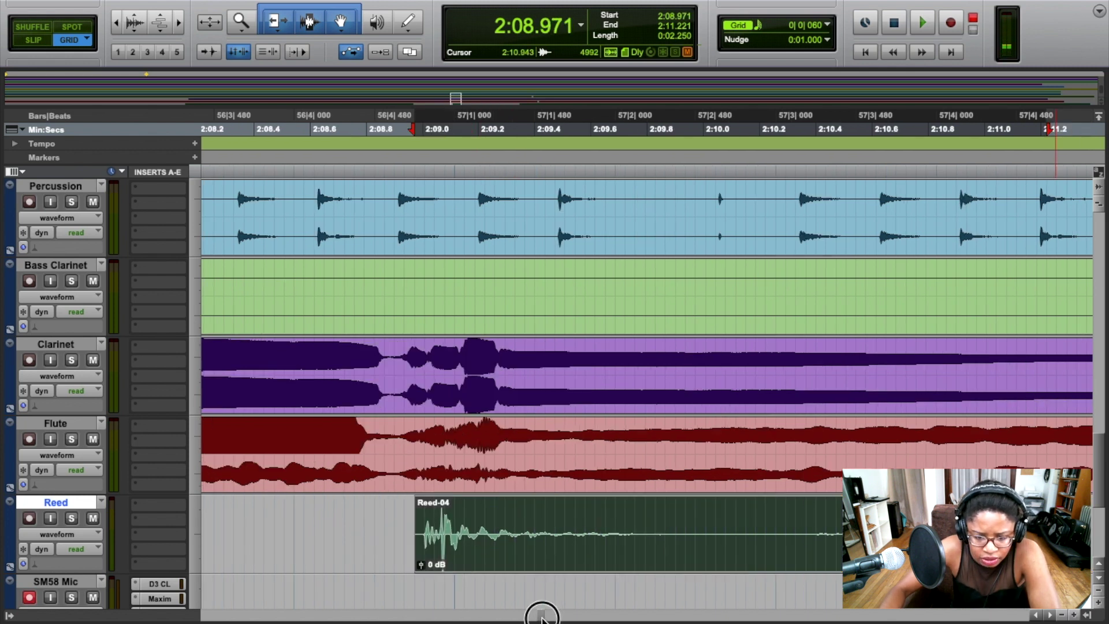
pyautogui.moveTo(1042, 533); pyautogui.dragTo(859, 523)
# Solo the Reed track, listen to the short clip from 2:08.900, and unsolo it.
pyautogui.click(396, 179)
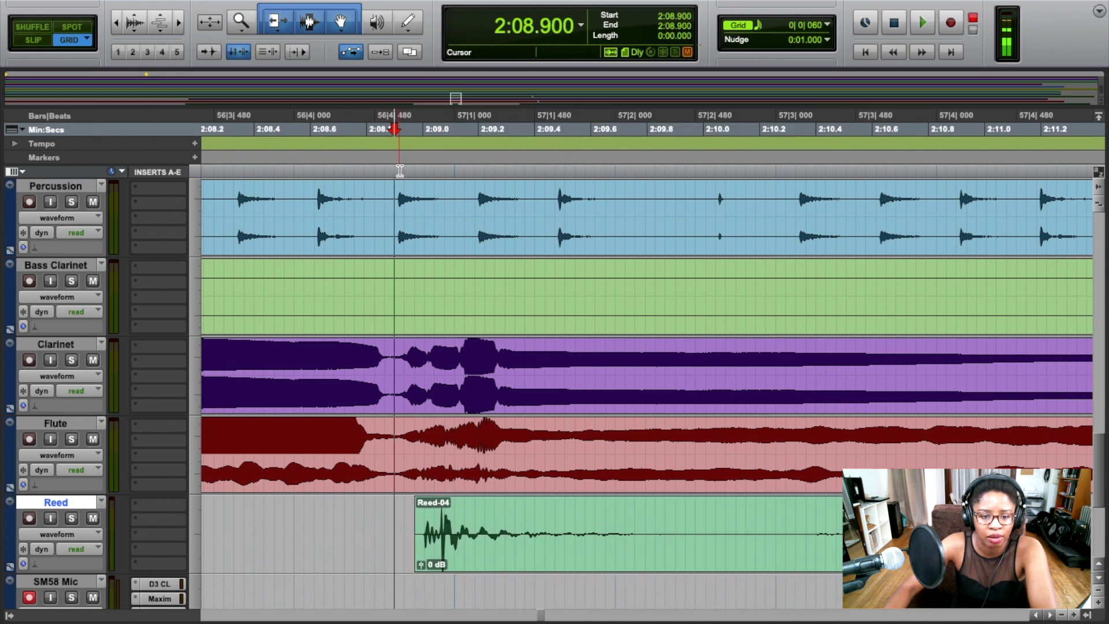
pyautogui.click(71, 523)
pyautogui.press('space')
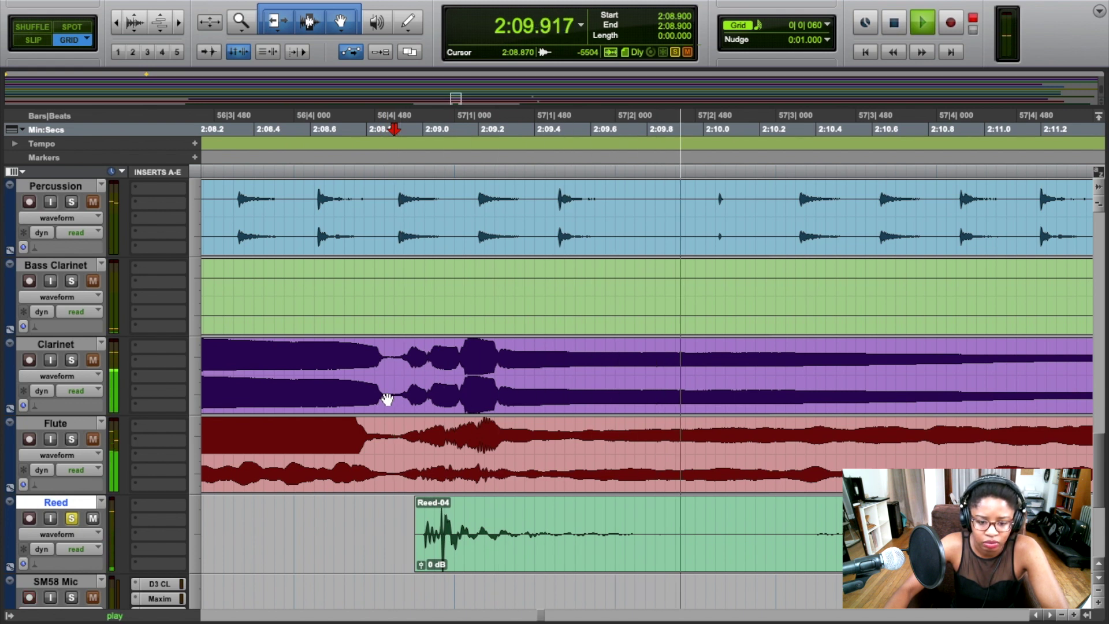
pyautogui.press('space')
pyautogui.click(72, 518)
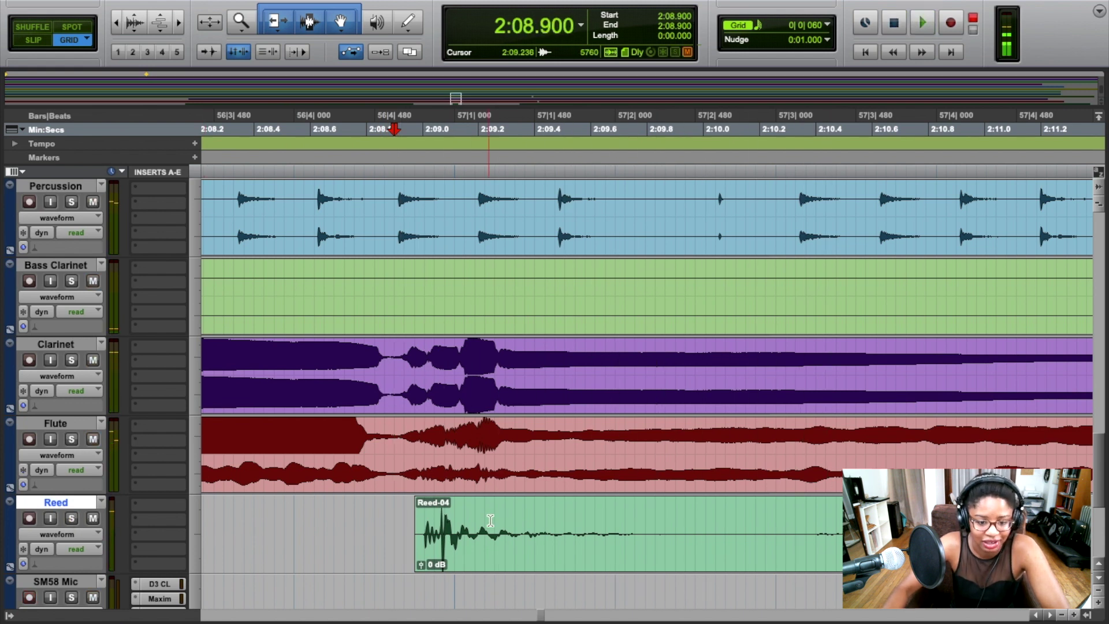
# Delete the short isolated Reed clip starting at 2:08.971.
pyautogui.click(504, 560)
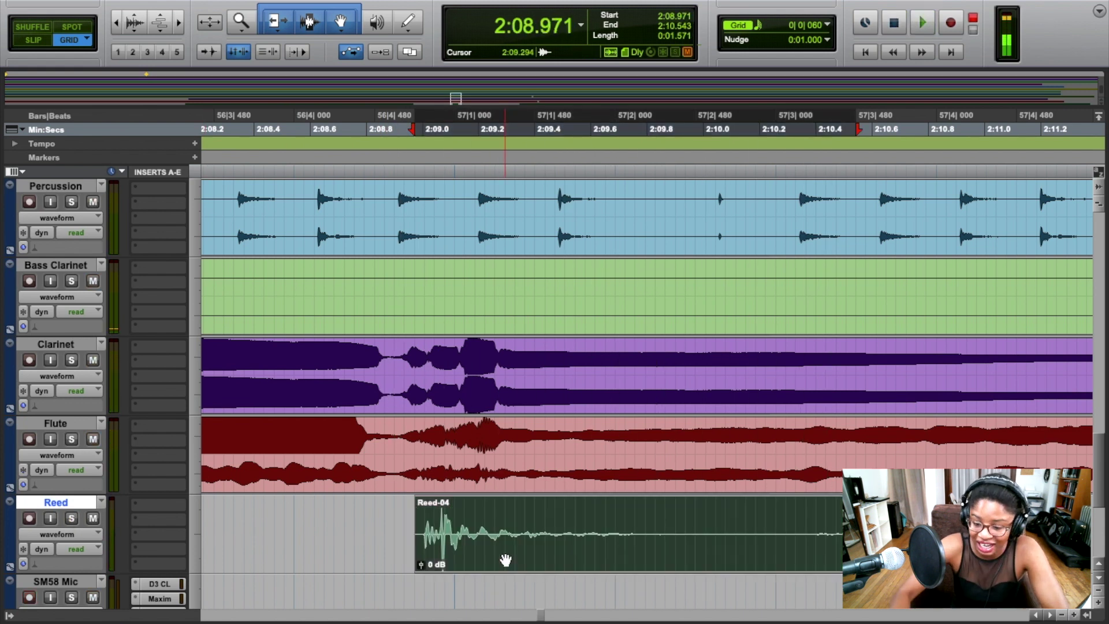
pyautogui.press('Delete')
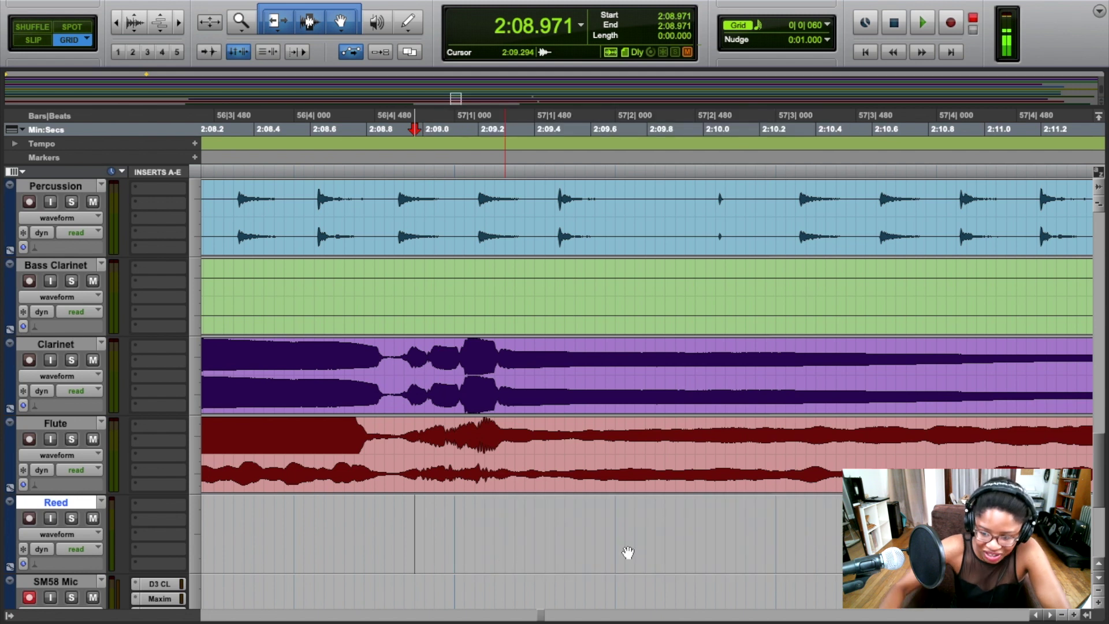
# Split the Reed clip at 1:51.650, just before the phrase near 1:52.
pyautogui.click(1061, 614)
pyautogui.click(1060, 615)
pyautogui.click(1061, 614)
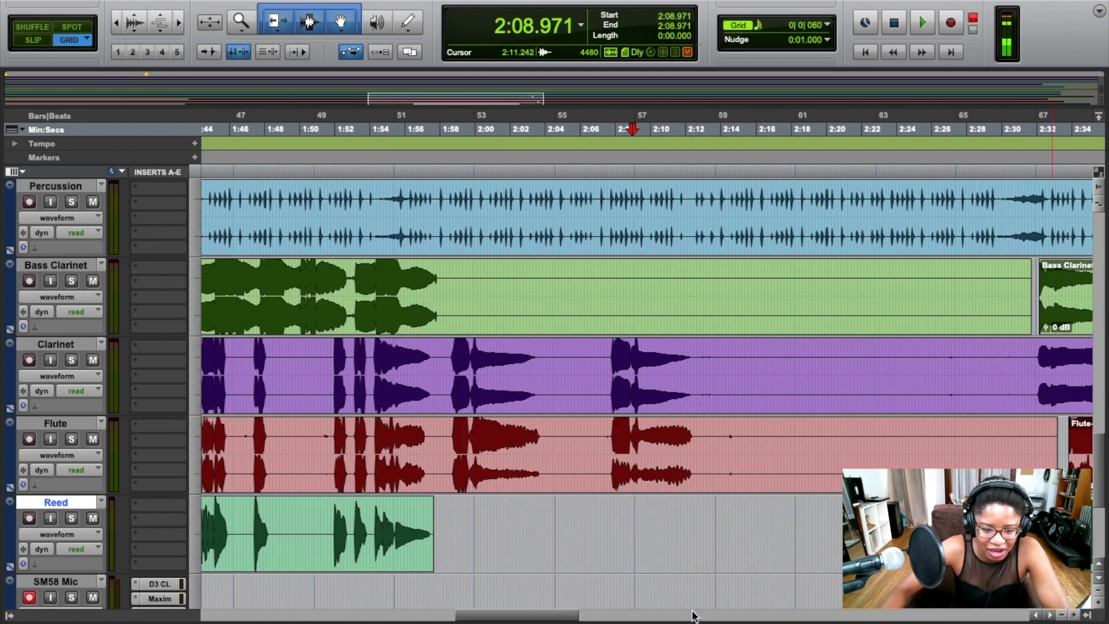
pyautogui.moveTo(487, 614); pyautogui.dragTo(450, 617)
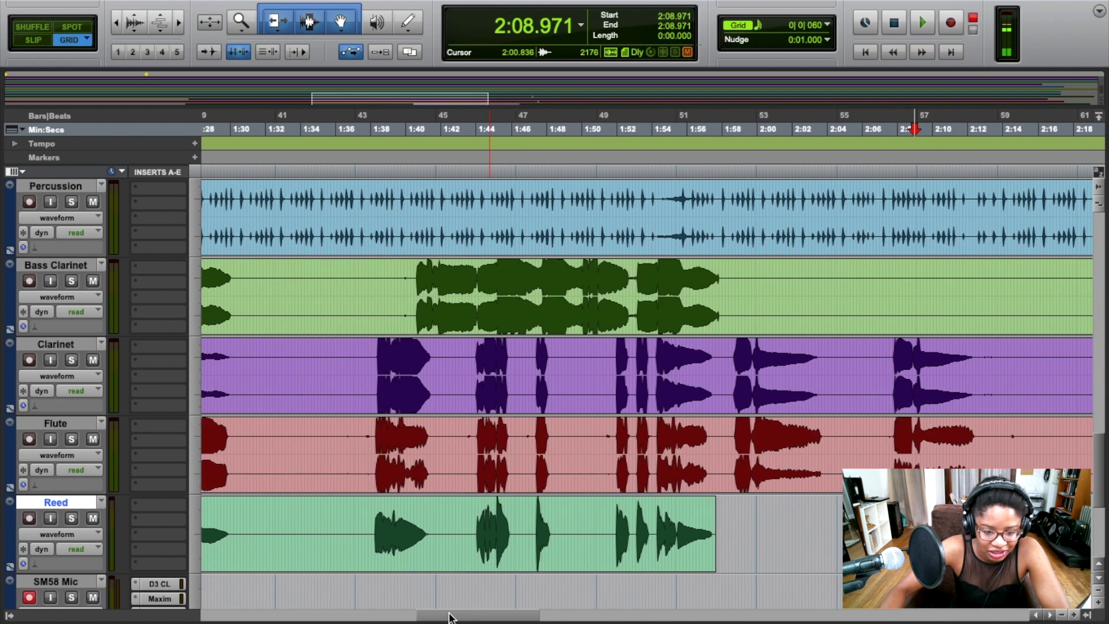
pyautogui.click(612, 543)
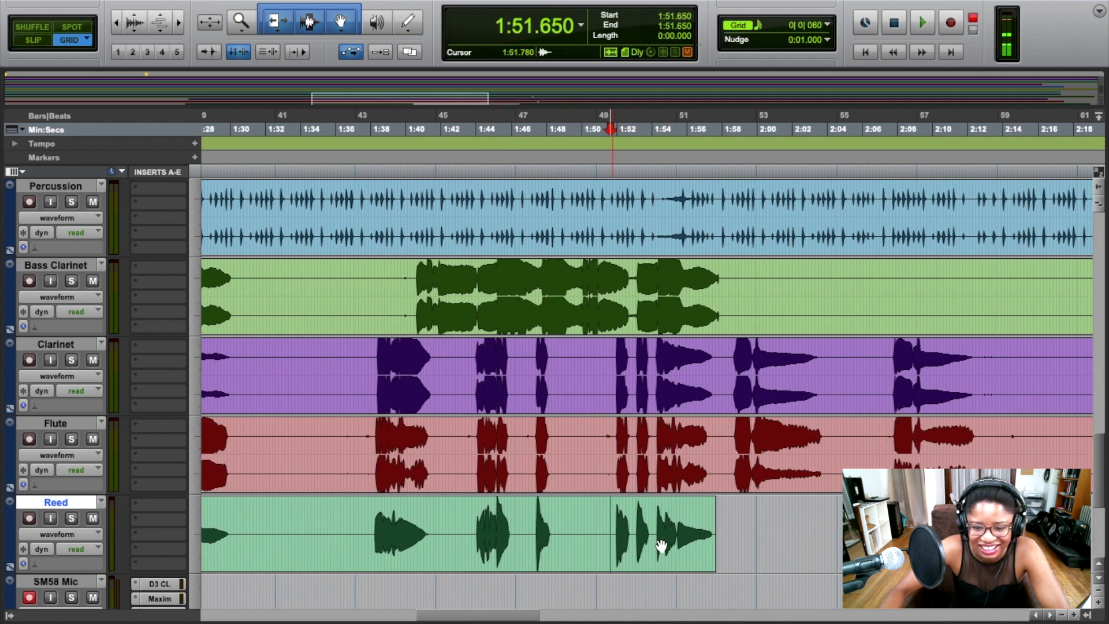
pyautogui.press('super+e')
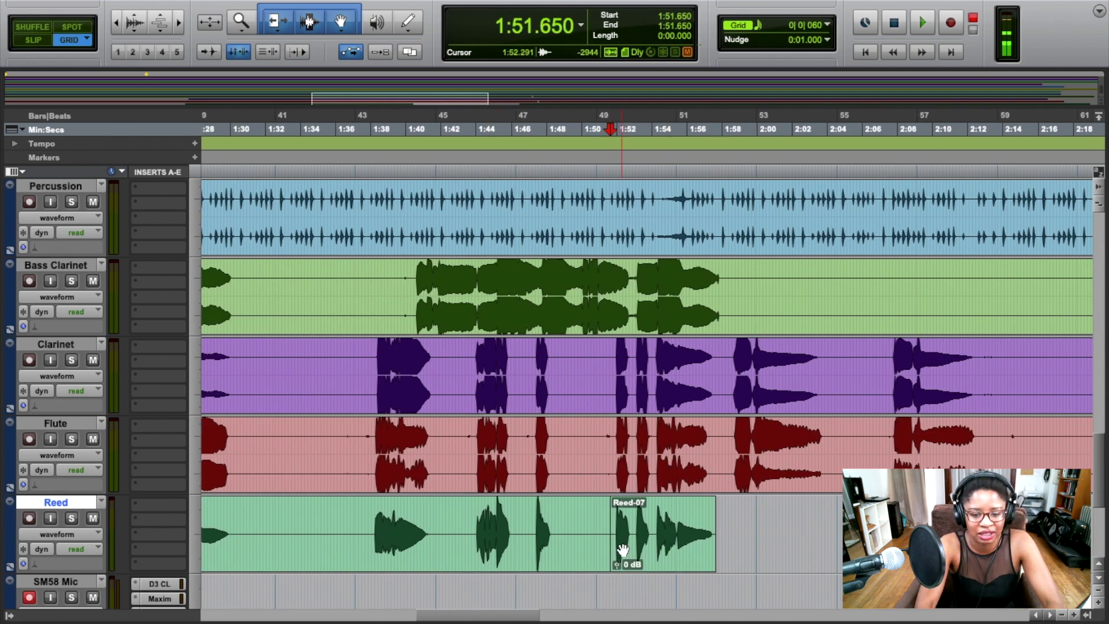
# Examine the gaps between the Reed phrases from about 1:51 to 1:54, marking the pauses at 1:54.007 and 1:53.007.
pyautogui.click(1074, 614)
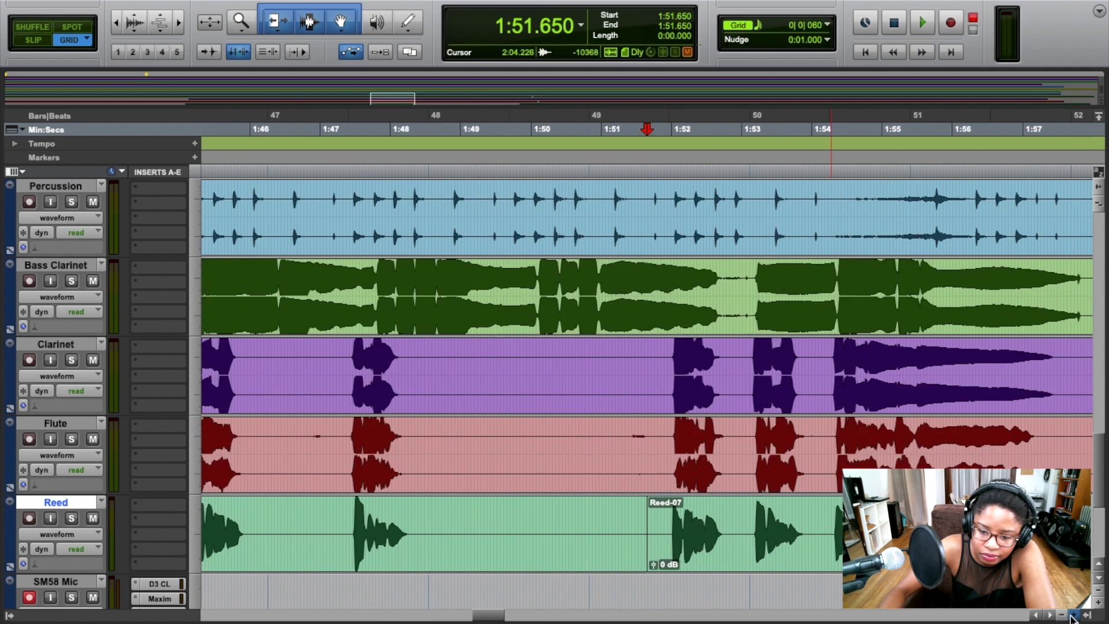
pyautogui.click(1073, 615)
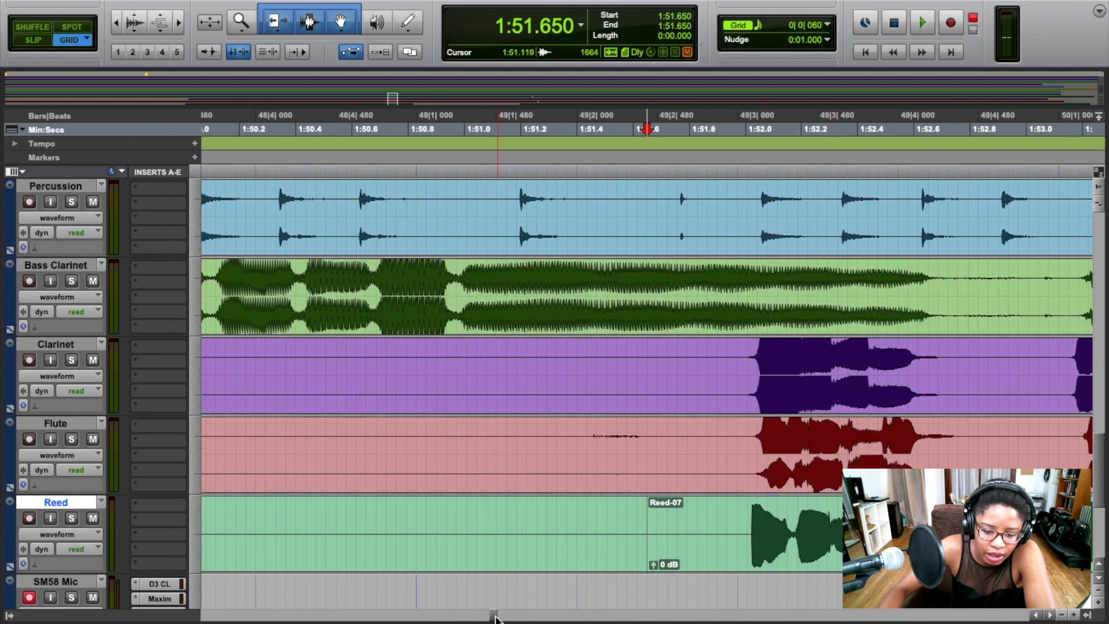
pyautogui.moveTo(495, 617); pyautogui.dragTo(501, 617)
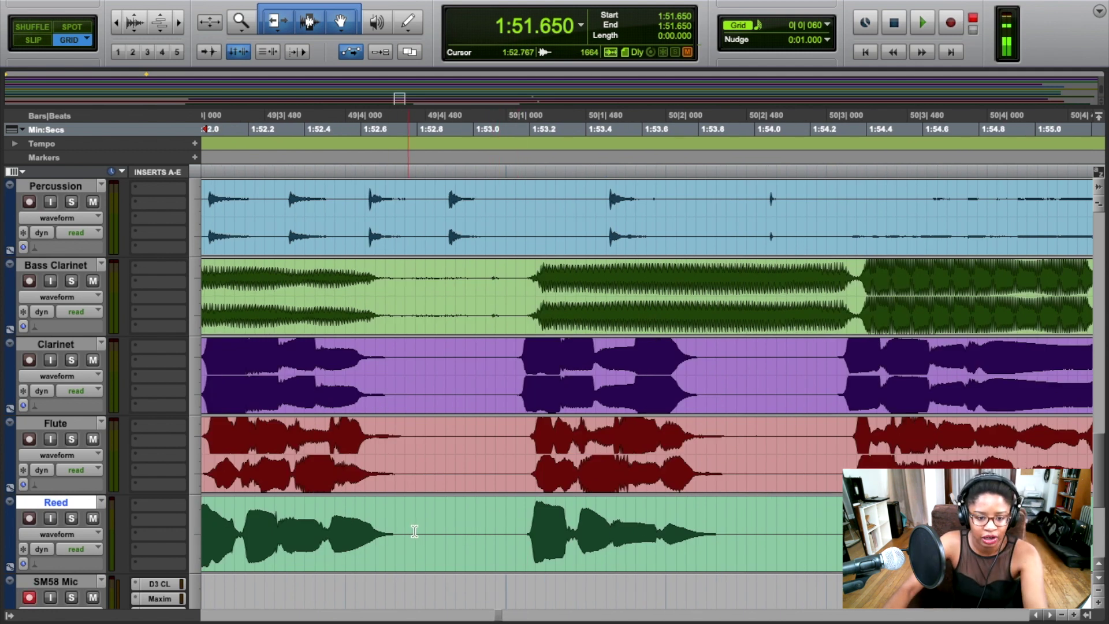
pyautogui.click(442, 522)
pyautogui.click(756, 522)
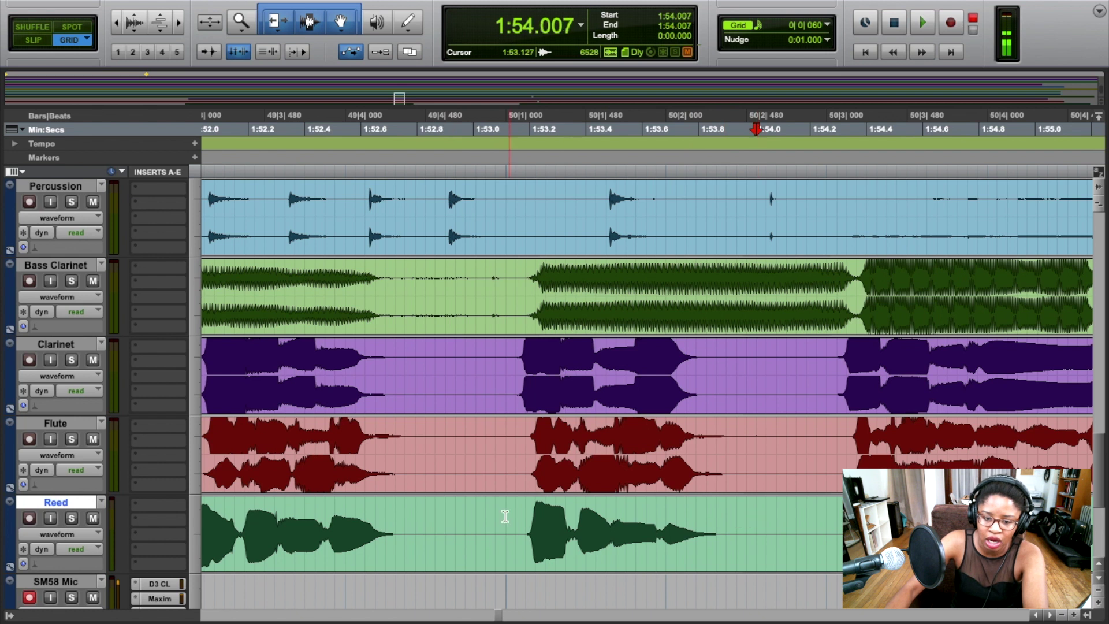
pyautogui.click(472, 529)
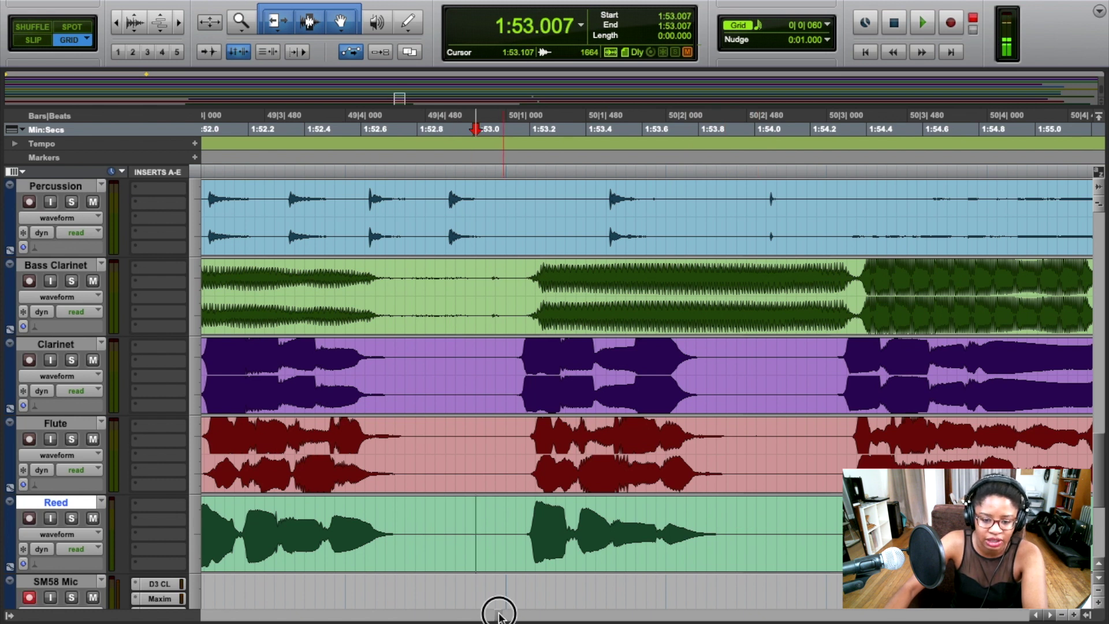
pyautogui.moveTo(498, 613); pyautogui.dragTo(496, 612)
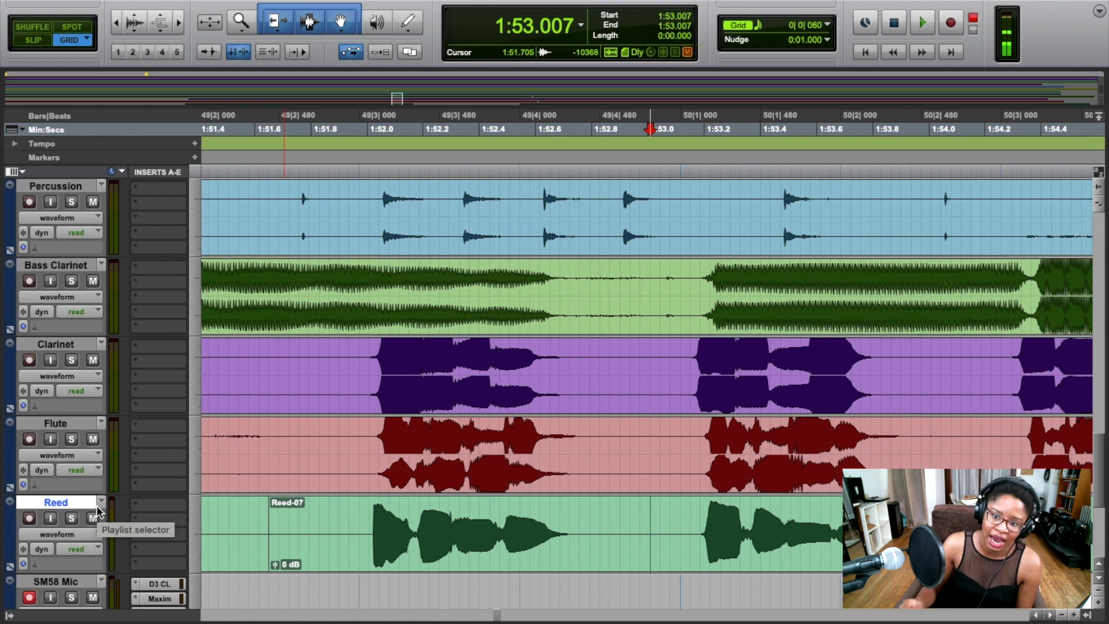
pyautogui.click(1065, 615)
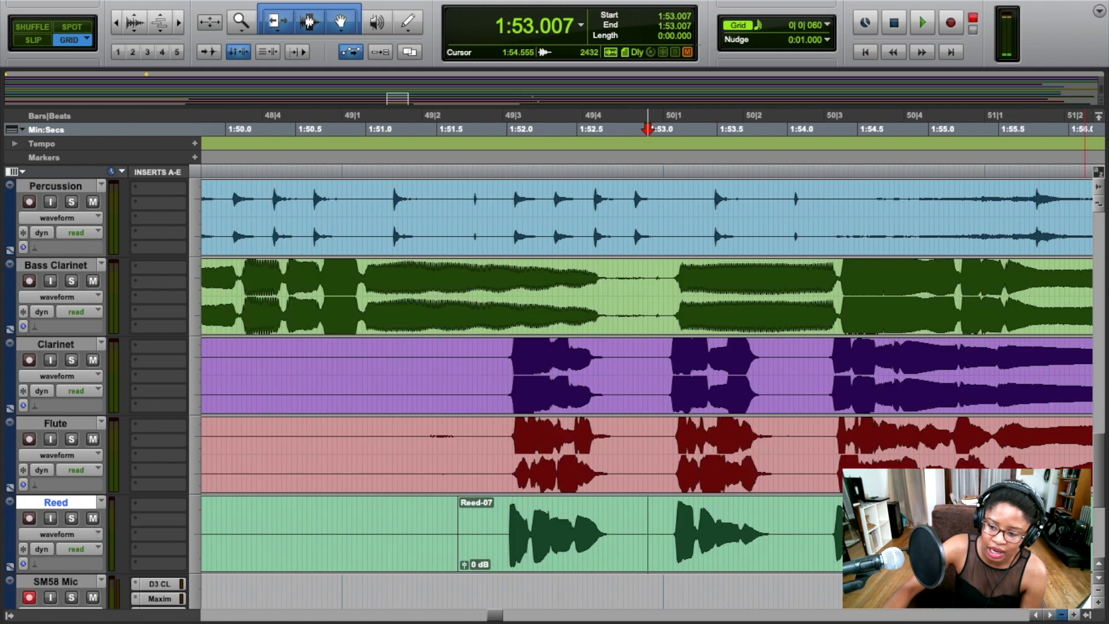
pyautogui.click(1065, 616)
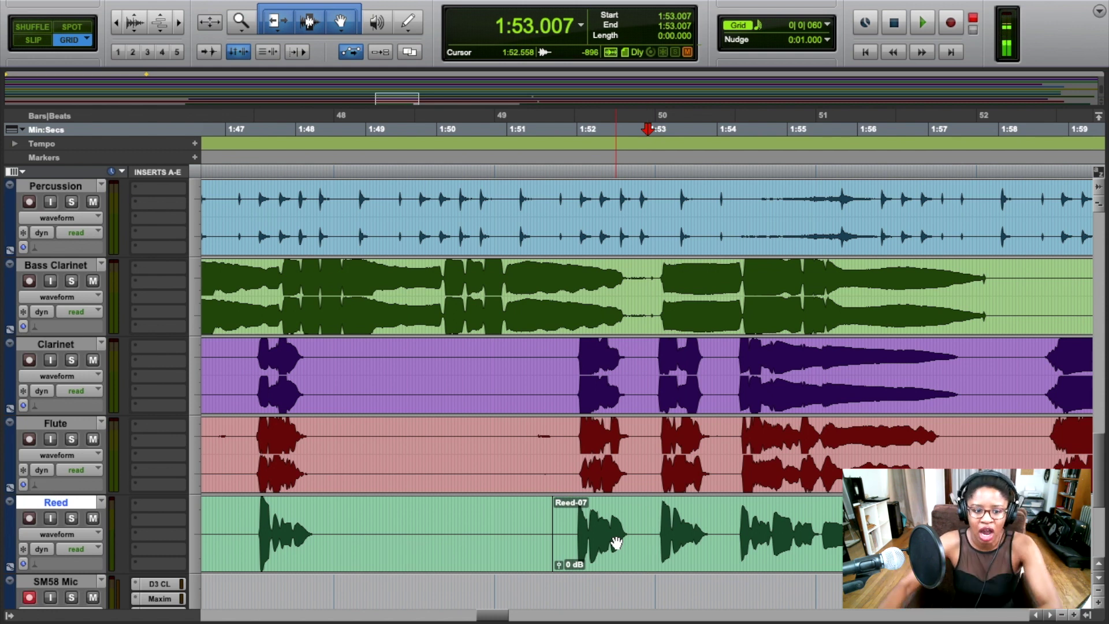
# Trim the end of the Reed clip preceding the 1:52 phrase back to 1:50.435.
pyautogui.moveTo(495, 613); pyautogui.dragTo(504, 613)
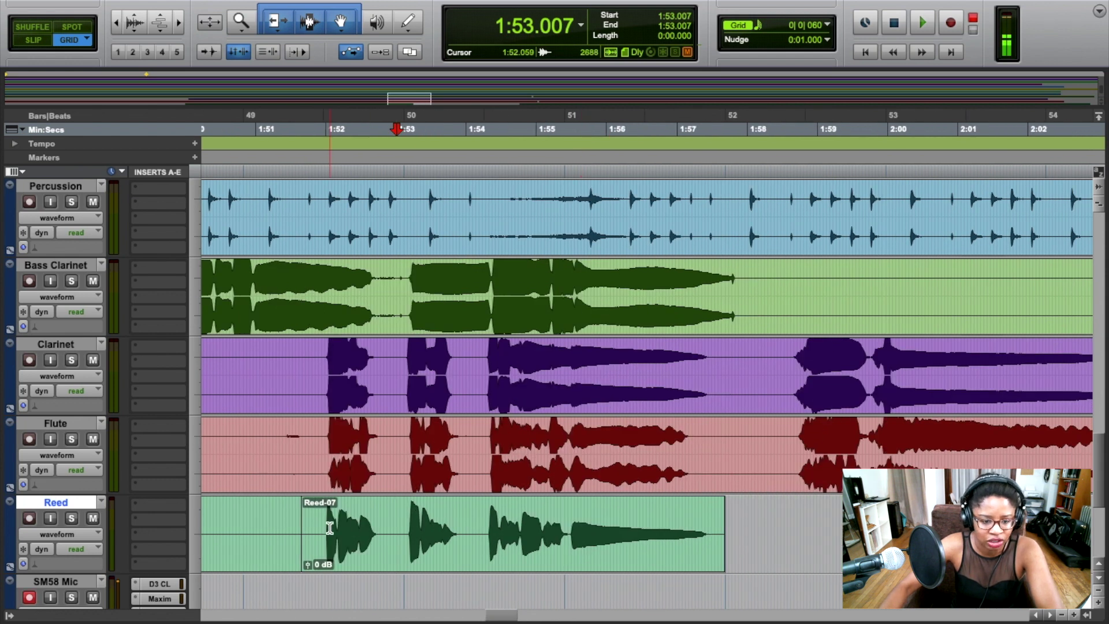
pyautogui.click(312, 530)
pyautogui.click(375, 529)
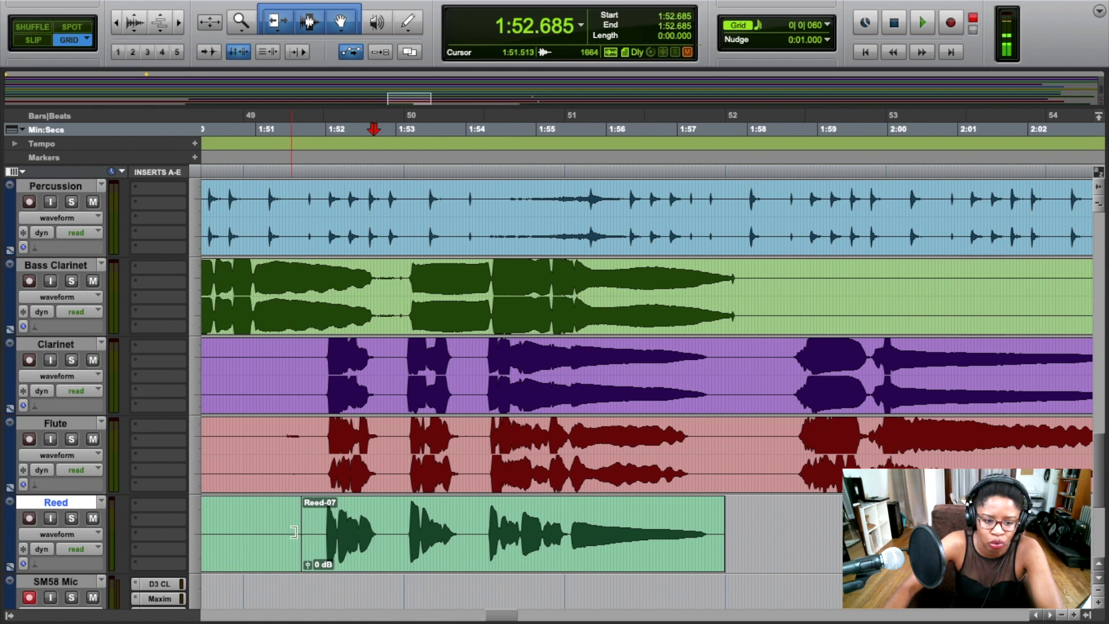
pyautogui.moveTo(300, 528); pyautogui.dragTo(216, 529)
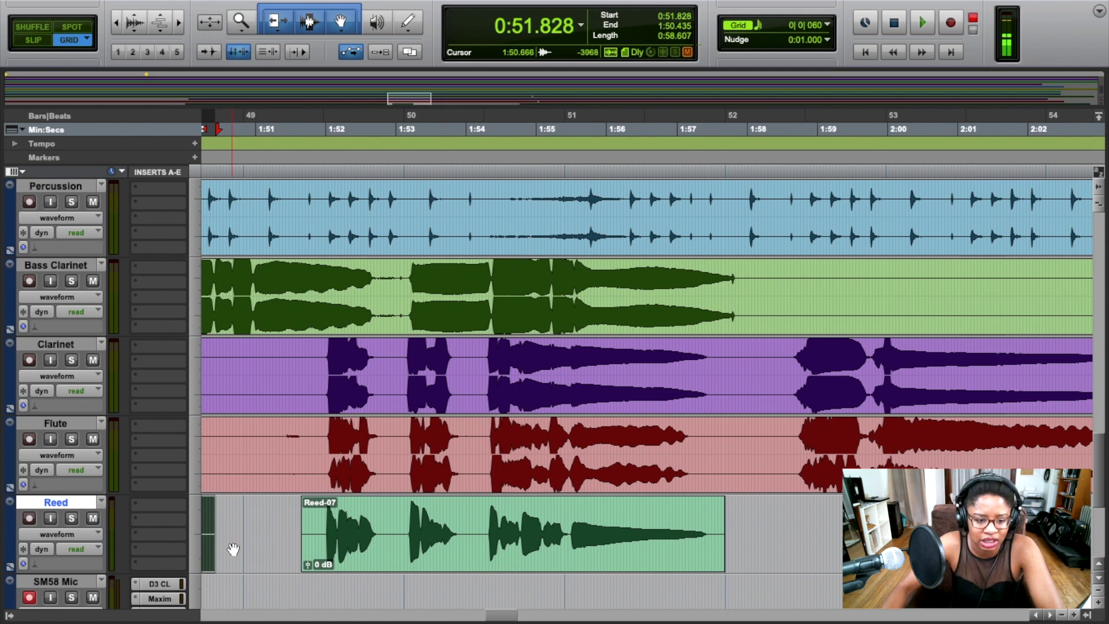
# Solo the Reed track, listen to the phrases from 1:51.507, and unsolo it.
pyautogui.click(72, 520)
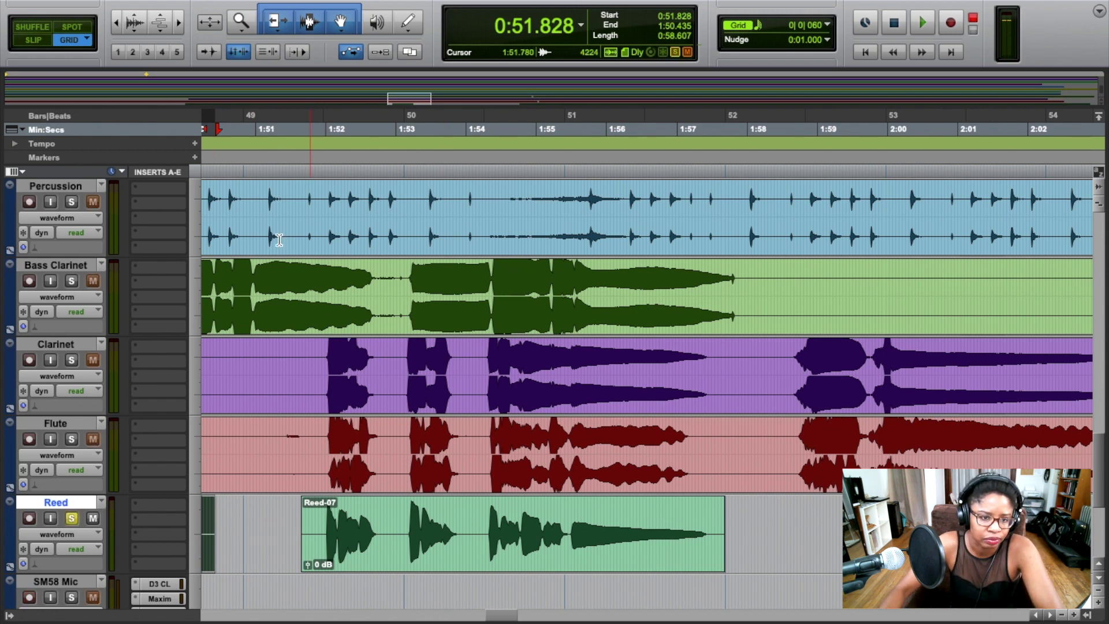
pyautogui.click(292, 170)
pyautogui.press('space')
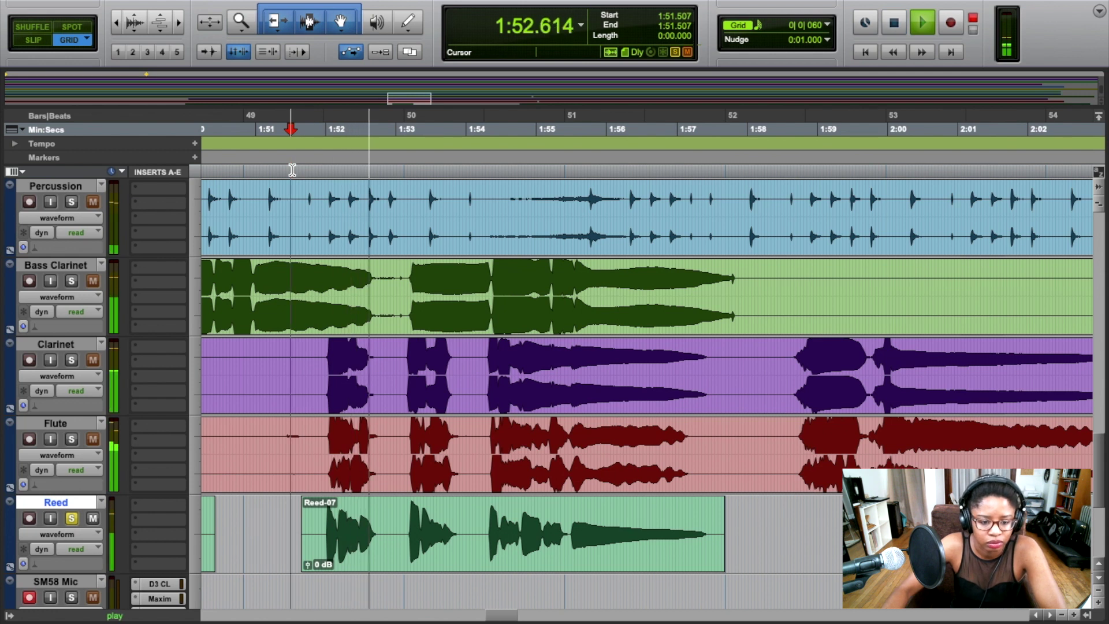
pyautogui.click(1073, 615)
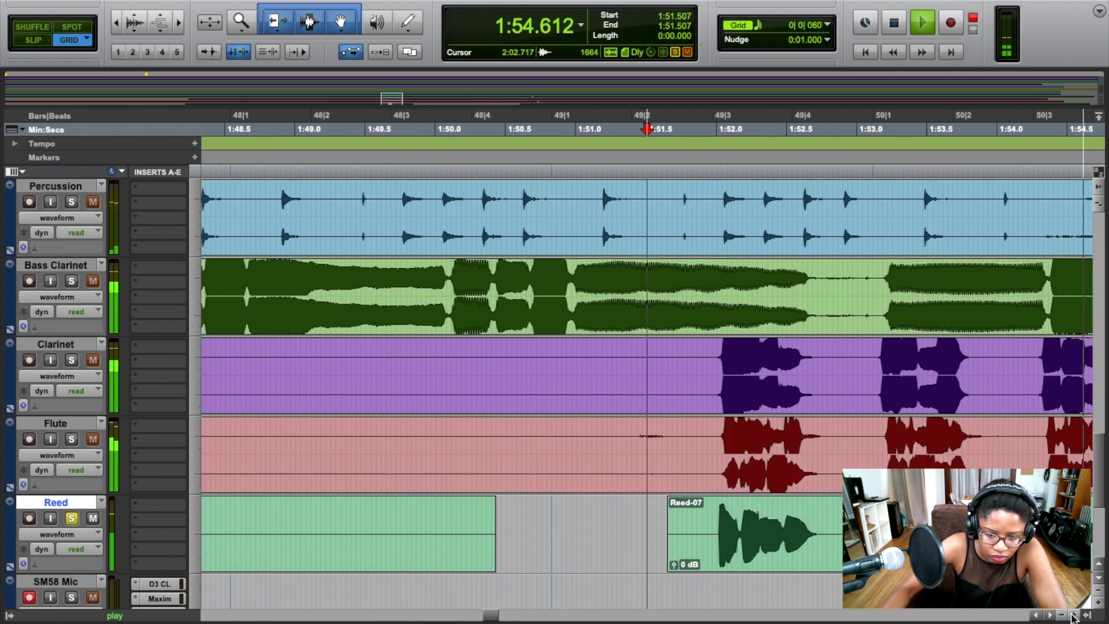
pyautogui.moveTo(489, 614); pyautogui.dragTo(492, 617)
pyautogui.press('space')
pyautogui.click(72, 519)
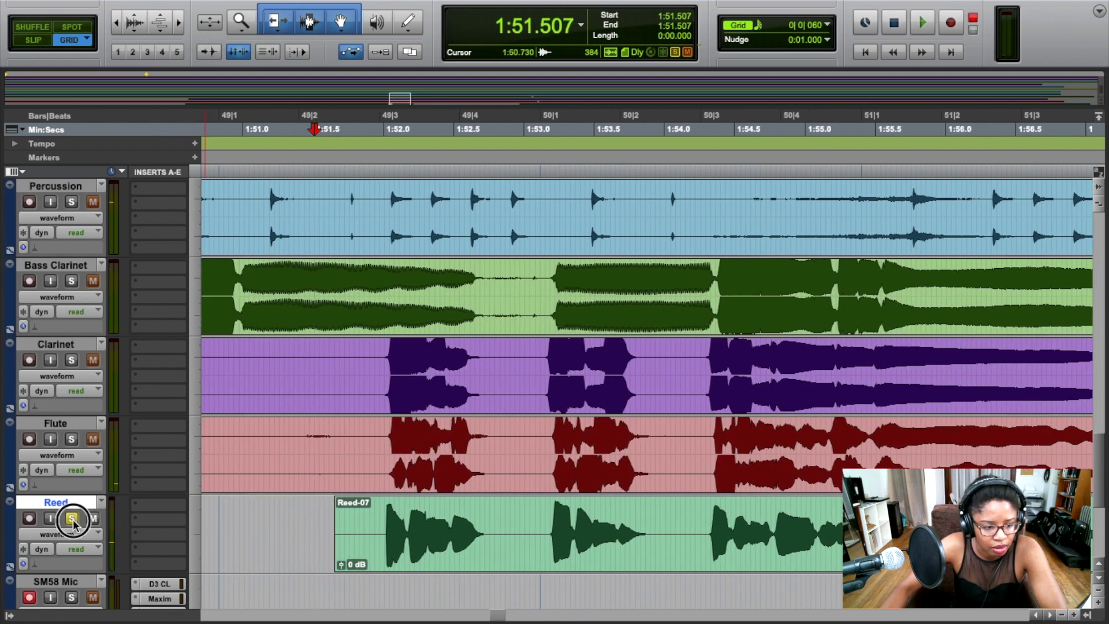
pyautogui.click(72, 520)
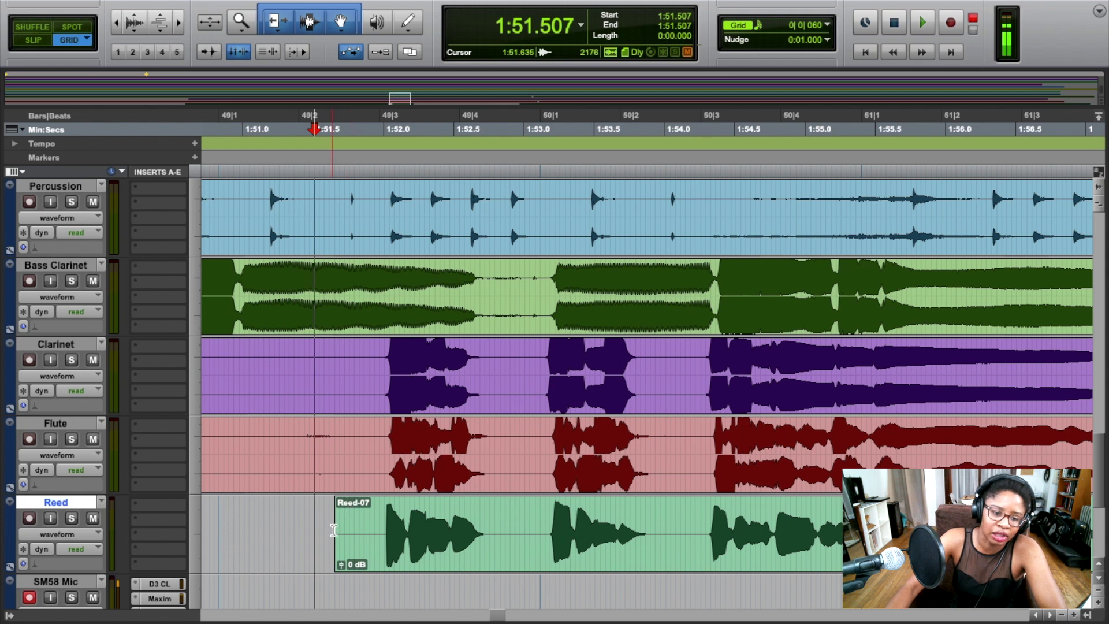
# Trim the start of the Reed phrase clip to 1:51.971 and add a fade-in about 0.071 seconds long.
pyautogui.moveTo(336, 531); pyautogui.dragTo(384, 502)
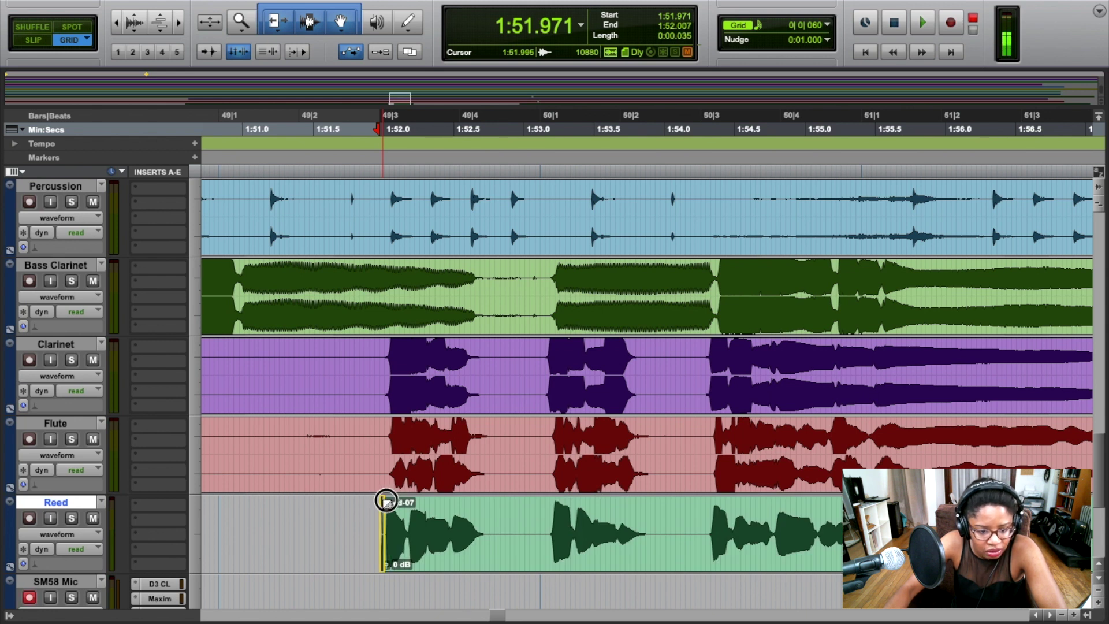
pyautogui.moveTo(386, 500); pyautogui.dragTo(388, 501)
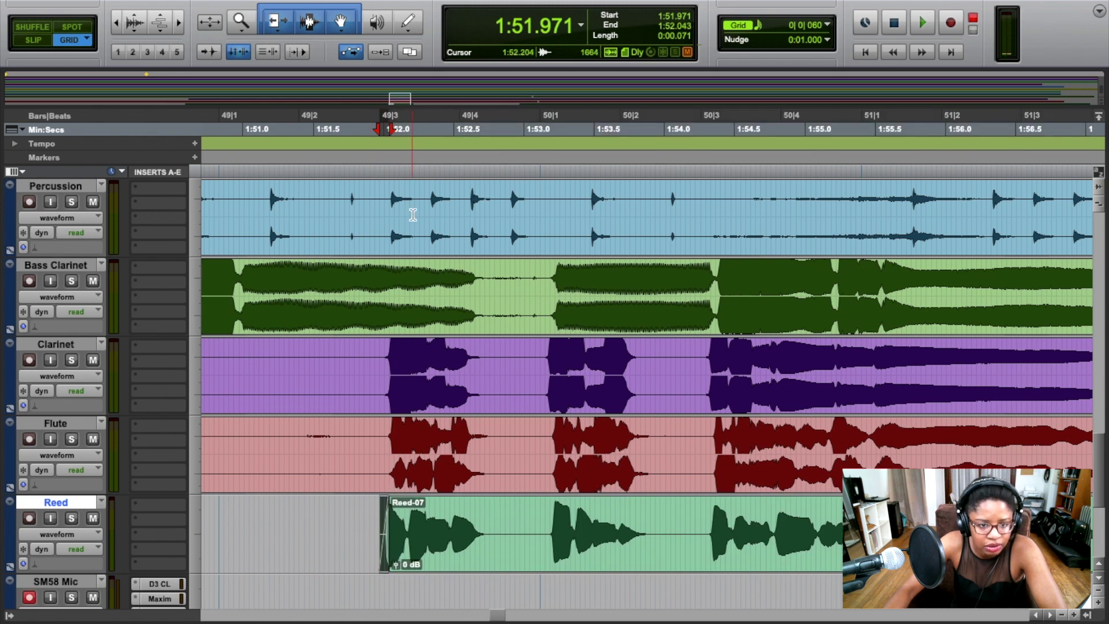
# Solo the Reed track, listen to the faded entrance from 1:51.900, and unsolo it.
pyautogui.click(370, 177)
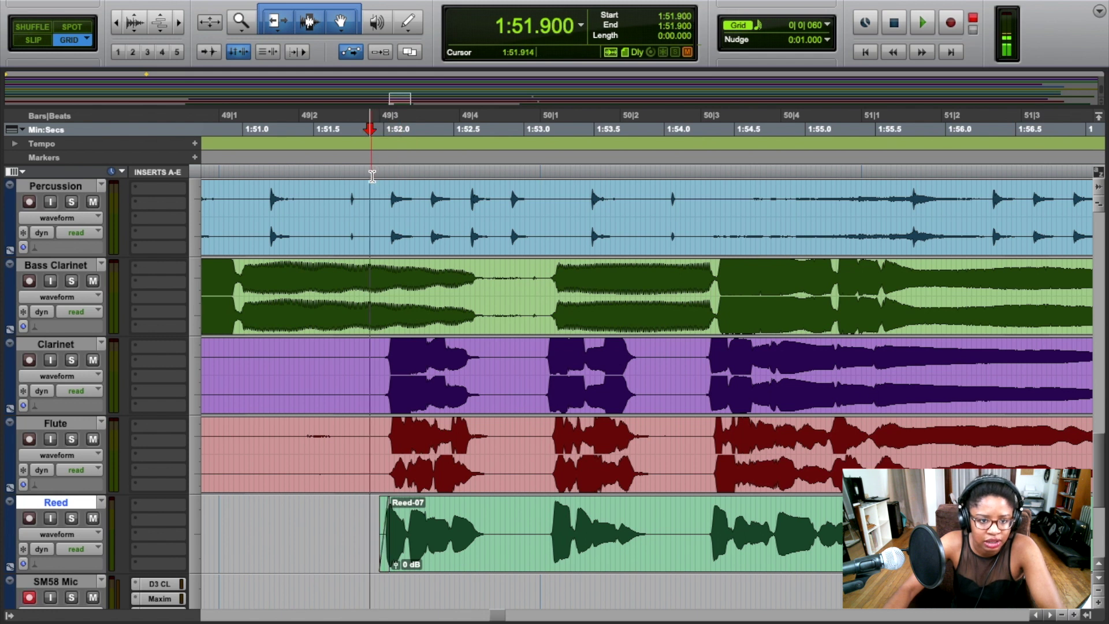
pyautogui.click(76, 514)
pyautogui.press('space')
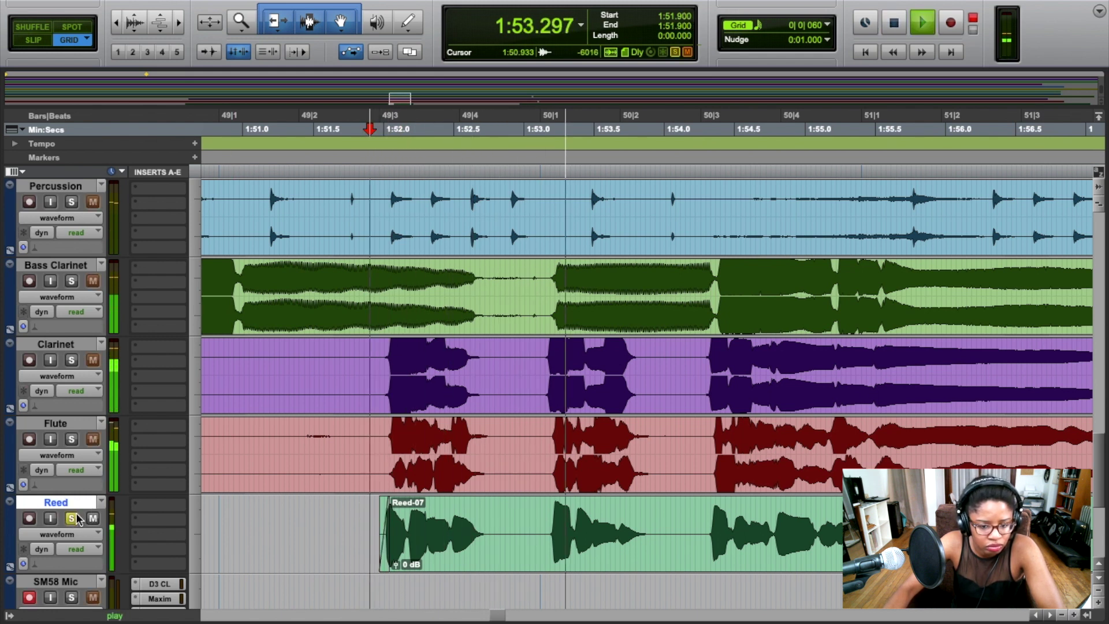
pyautogui.press('space')
pyautogui.click(74, 518)
pyautogui.press('space')
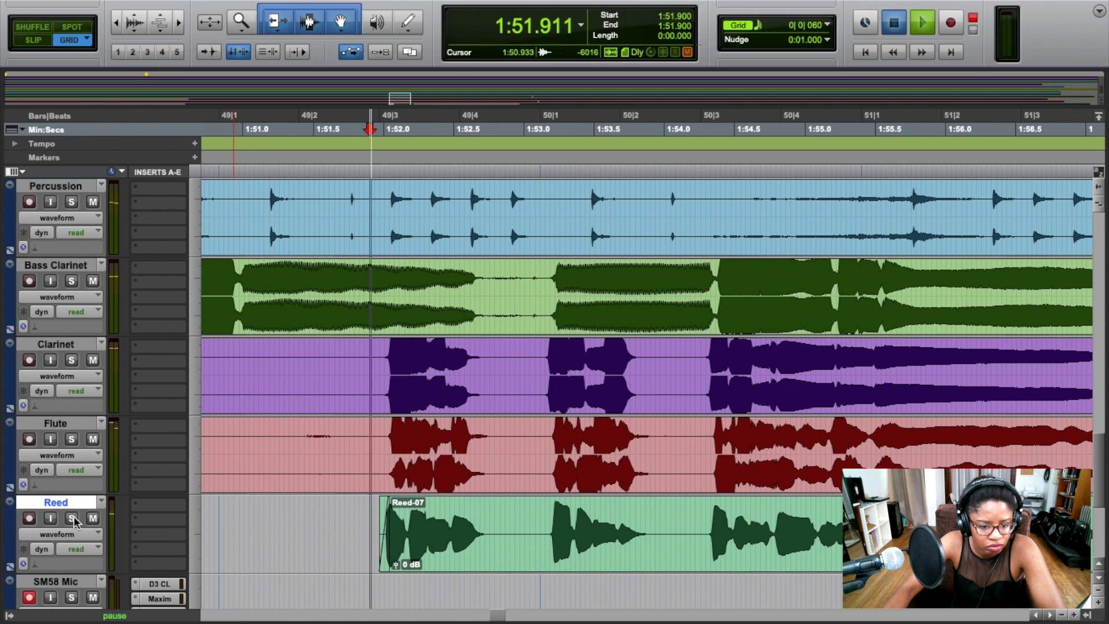
pyautogui.press('space')
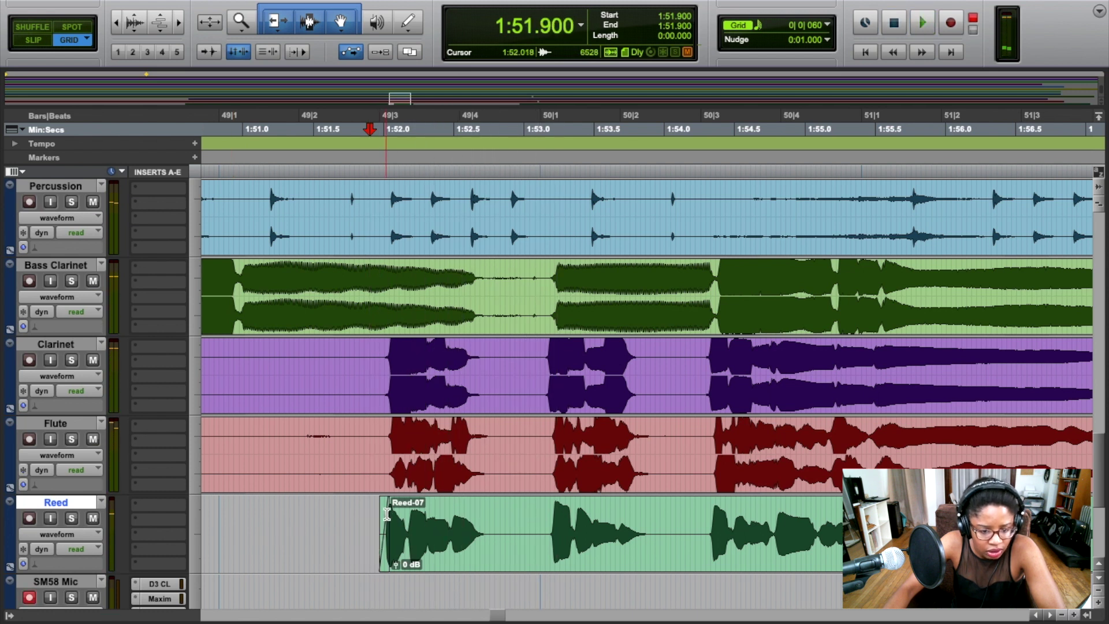
# Remove the fade-in from the Reed phrase clip and trim its start to 1:52.007.
pyautogui.click(387, 505)
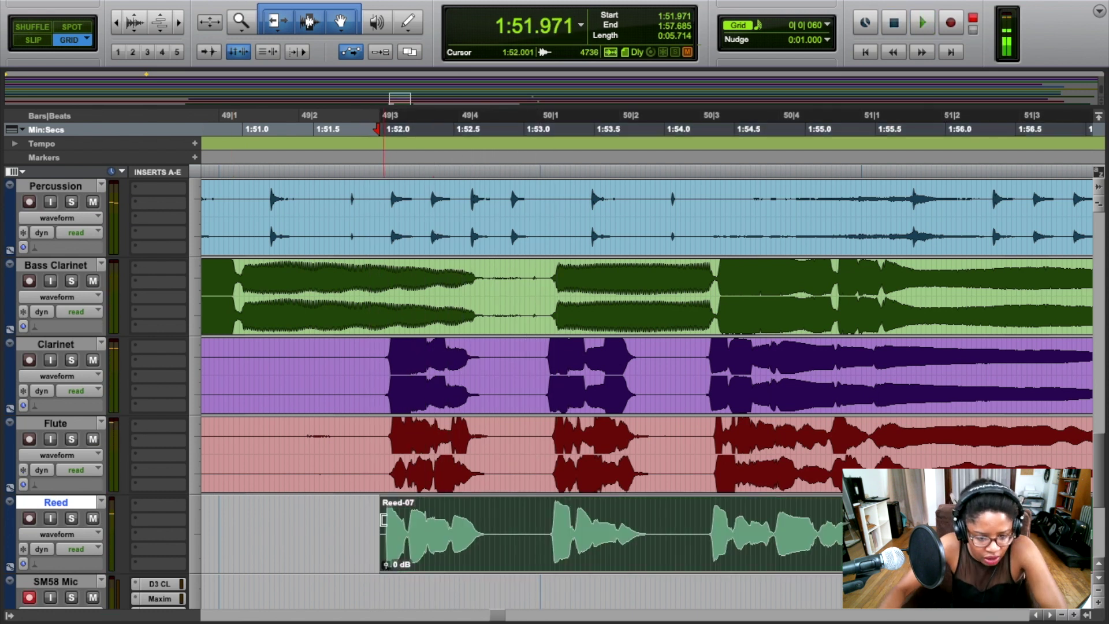
pyautogui.click(29, 596)
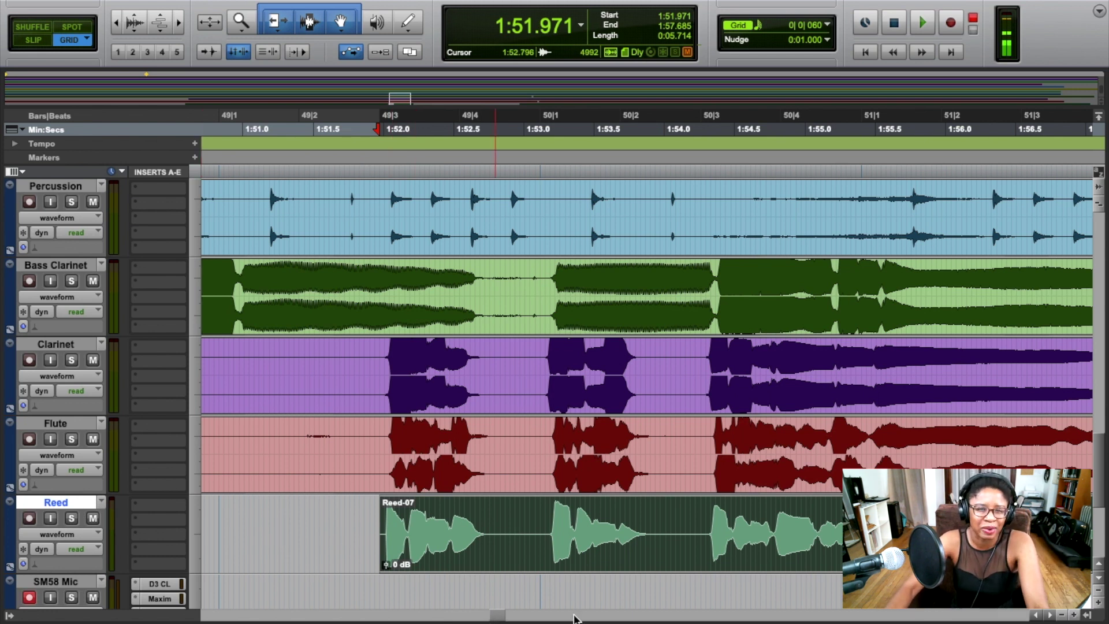
pyautogui.moveTo(500, 617); pyautogui.dragTo(496, 617)
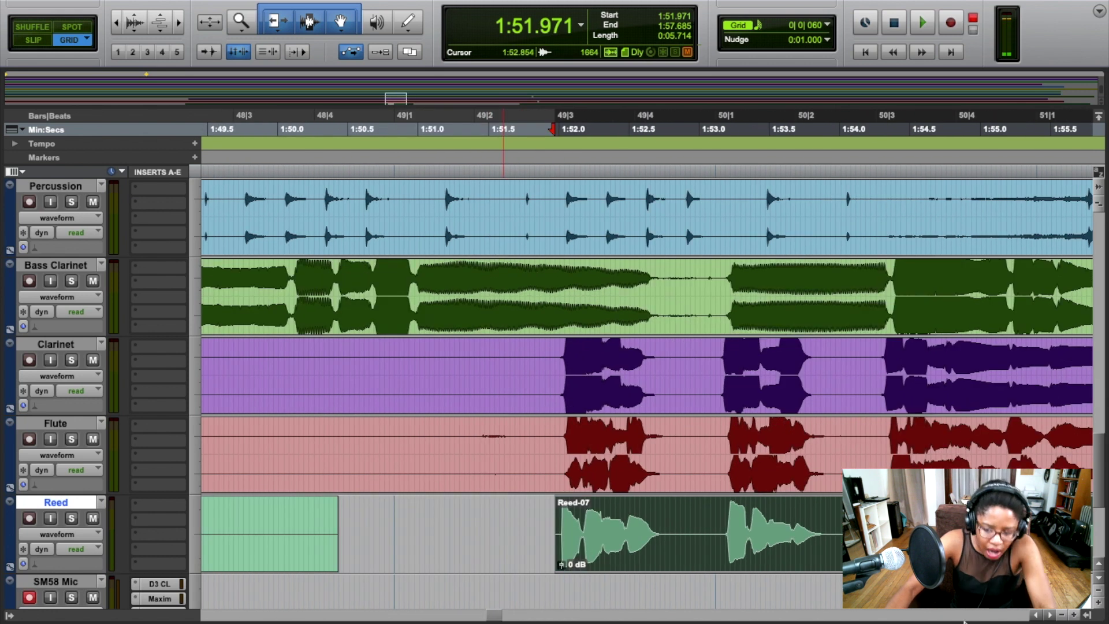
pyautogui.click(1075, 617)
pyautogui.click(1075, 617)
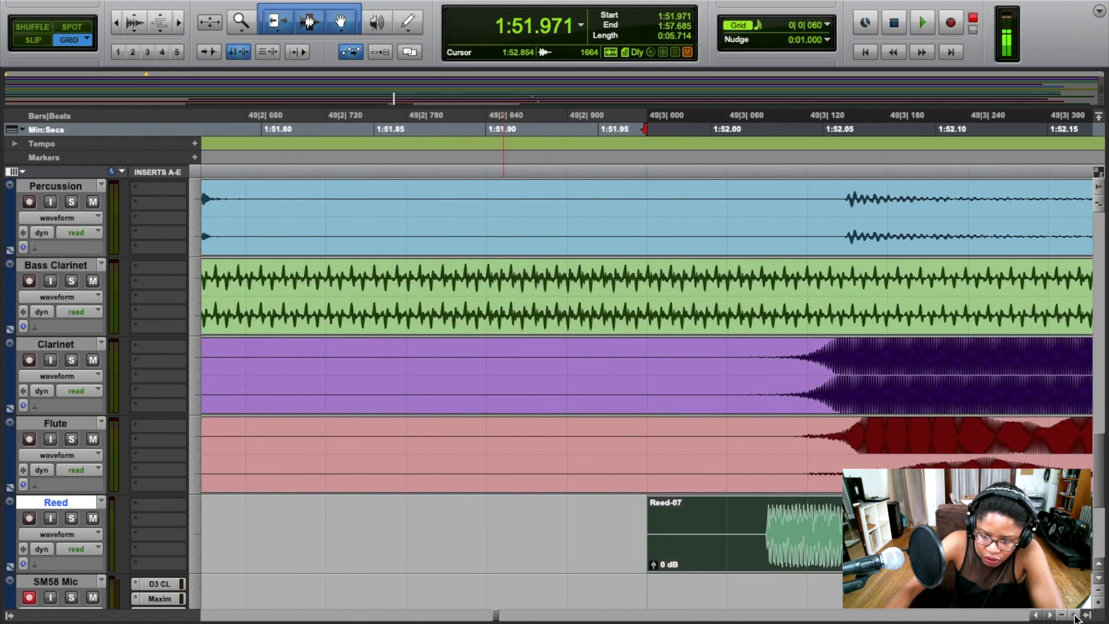
pyautogui.moveTo(654, 524); pyautogui.dragTo(716, 525)
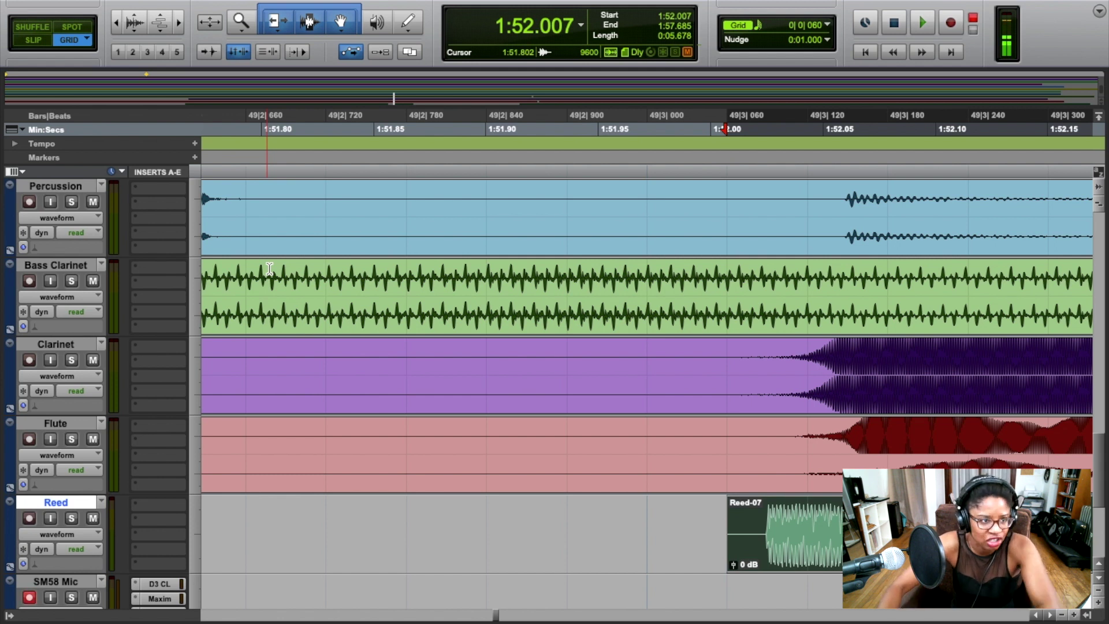
# Trim the Reed clip's start to 1:52.022 in Slip mode, add a fade-in of about 0.002 seconds, and restore Grid mode.
pyautogui.click(31, 40)
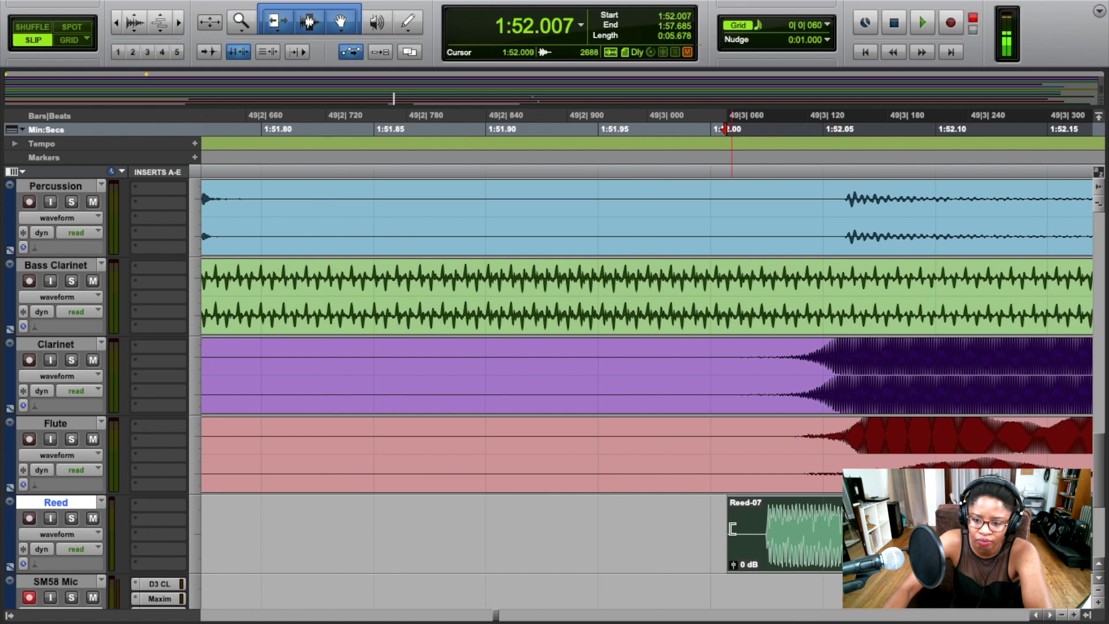
pyautogui.moveTo(728, 529); pyautogui.dragTo(761, 528)
pyautogui.click(767, 500)
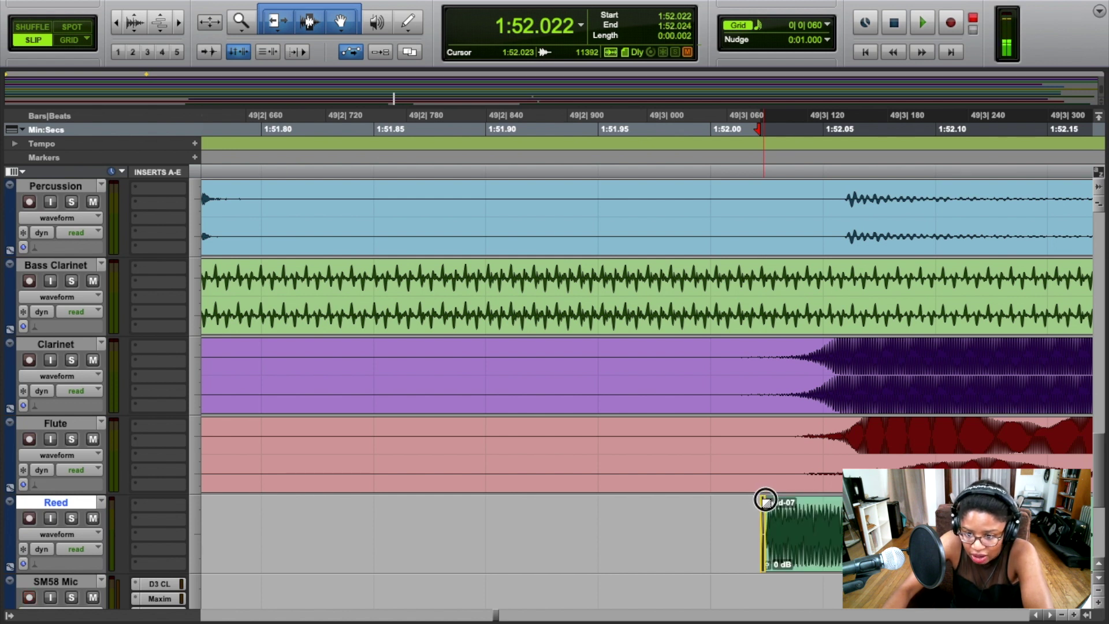
pyautogui.click(766, 500)
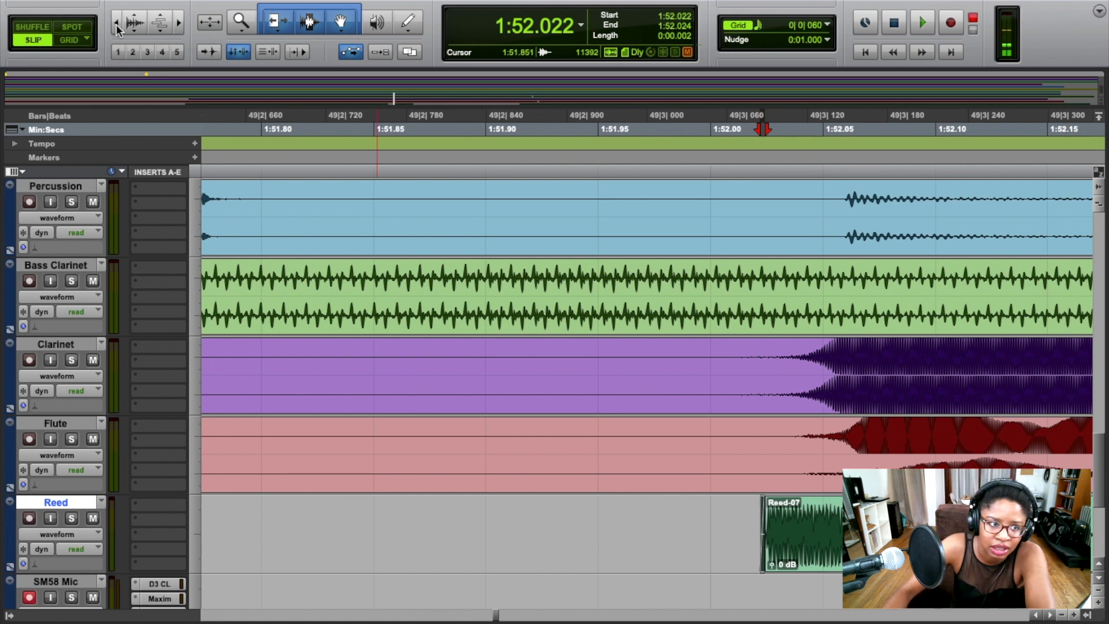
pyautogui.click(71, 41)
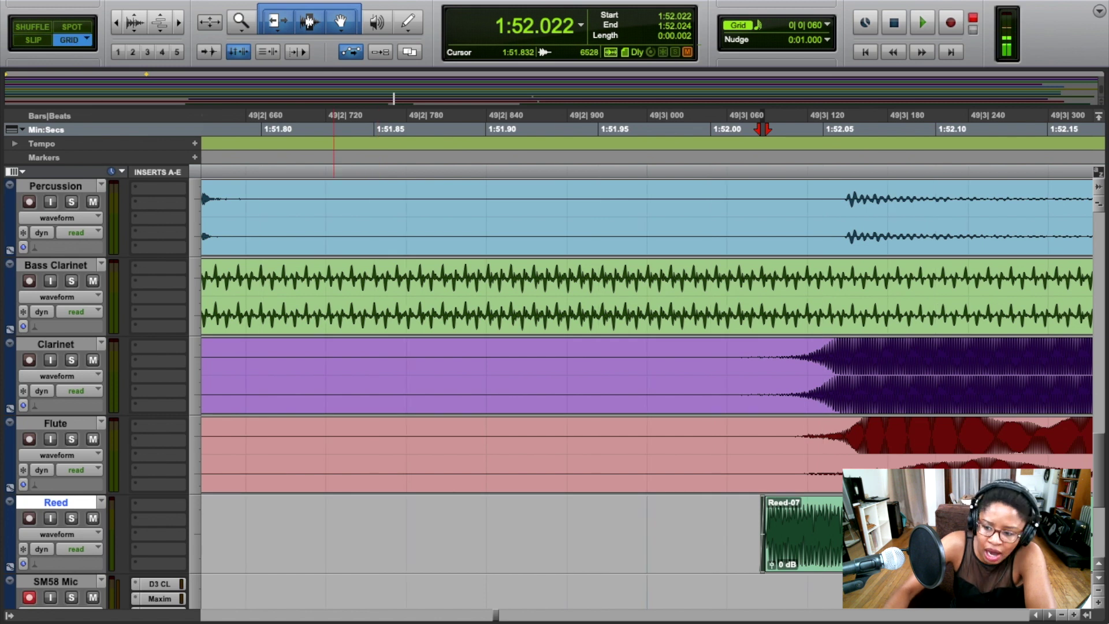
# Examine the Reed phrases and the gaps between them after the entrance at 1:52.
pyautogui.click(1061, 614)
pyautogui.click(1062, 614)
pyautogui.moveTo(496, 615); pyautogui.dragTo(503, 617)
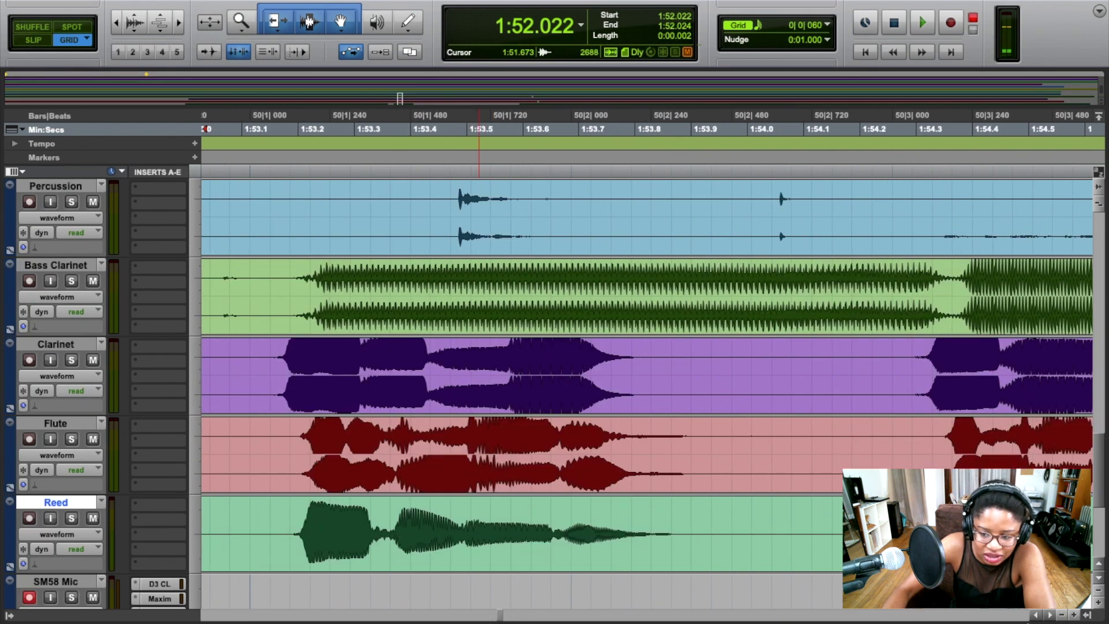
pyautogui.click(1062, 615)
pyautogui.click(1062, 614)
pyautogui.click(1062, 615)
pyautogui.click(1062, 615)
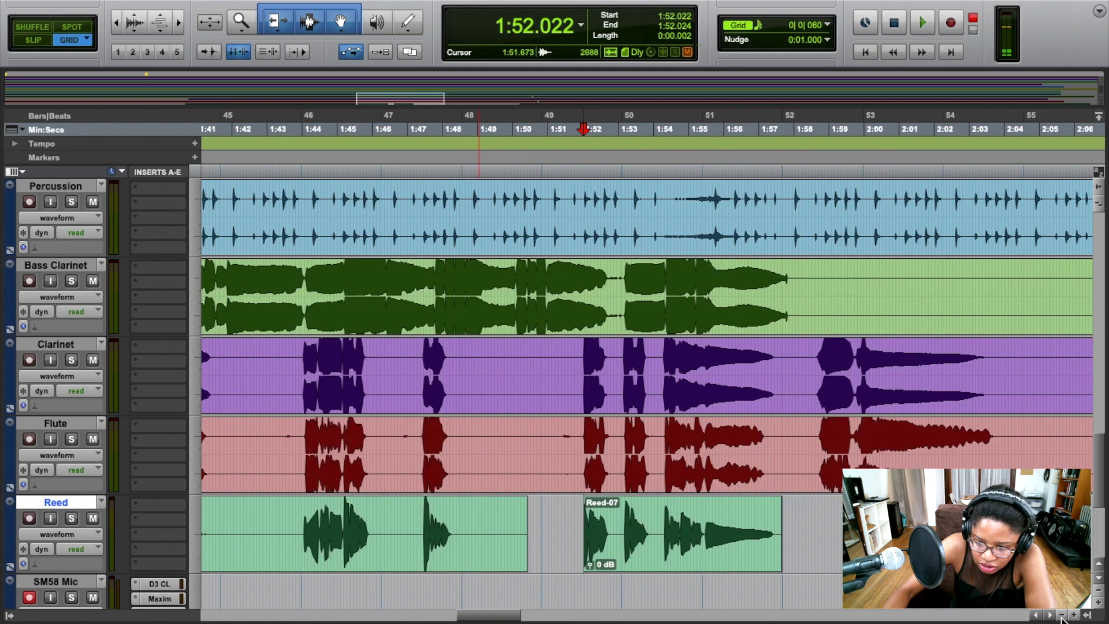
pyautogui.click(1074, 615)
pyautogui.click(1074, 615)
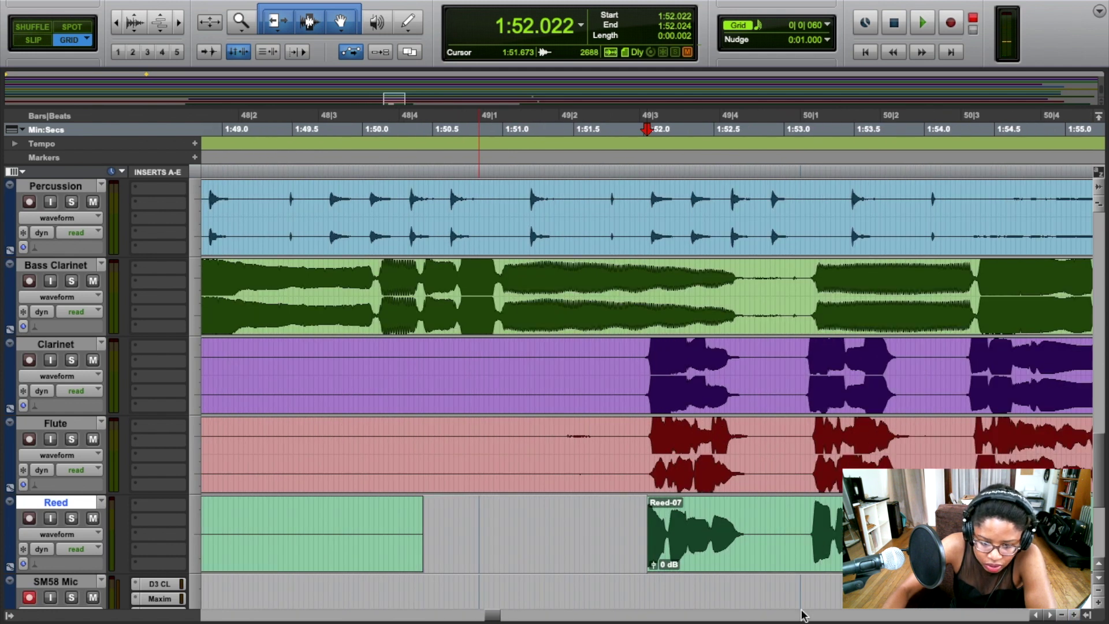
# Solo the Reed track, listen to the final note's tail from 1:57.293, and unsolo it.
pyautogui.moveTo(491, 616); pyautogui.dragTo(508, 616)
pyautogui.click(513, 185)
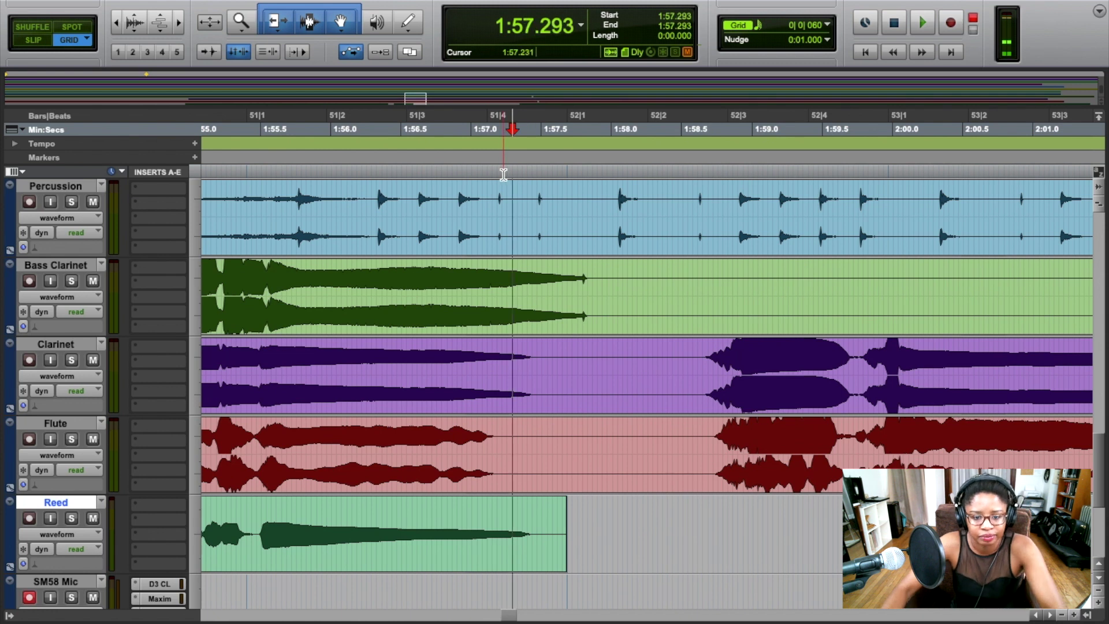
pyautogui.click(71, 519)
pyautogui.press('space')
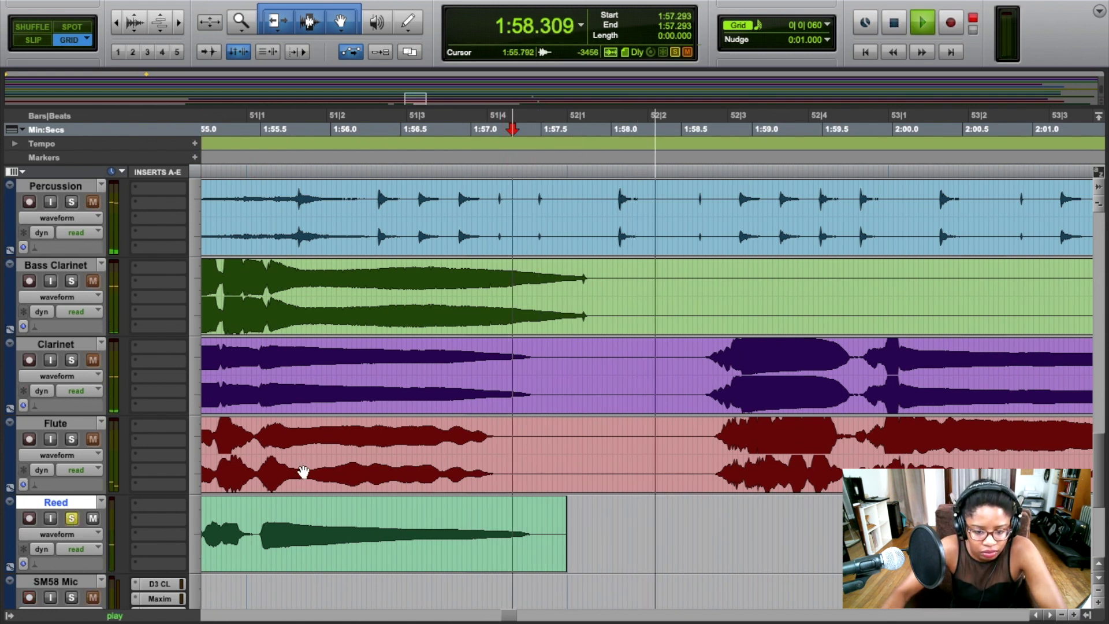
pyautogui.press('space')
pyautogui.click(72, 519)
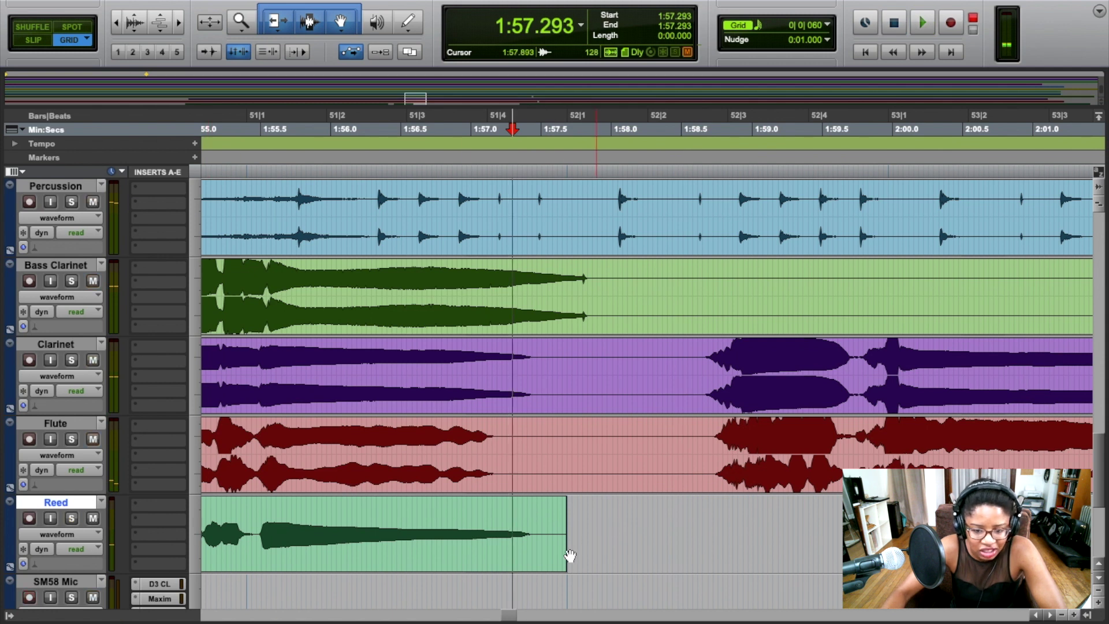
# Trim the end of the Reed clip to 1:57.450 using Slip mode for the fine adjustment, and restore Grid mode.
pyautogui.moveTo(559, 529)
pyautogui.mouseDown()
pyautogui.moveTo(529, 529)
pyautogui.moveTo(541, 529)
pyautogui.mouseUp()
pyautogui.click(1074, 616)
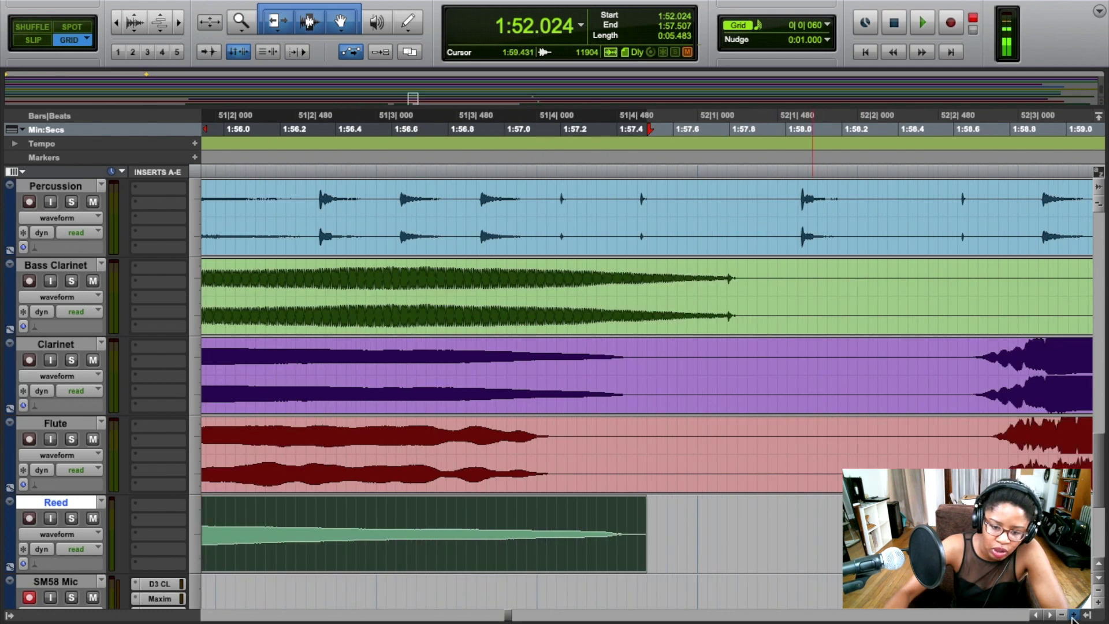
pyautogui.click(51, 42)
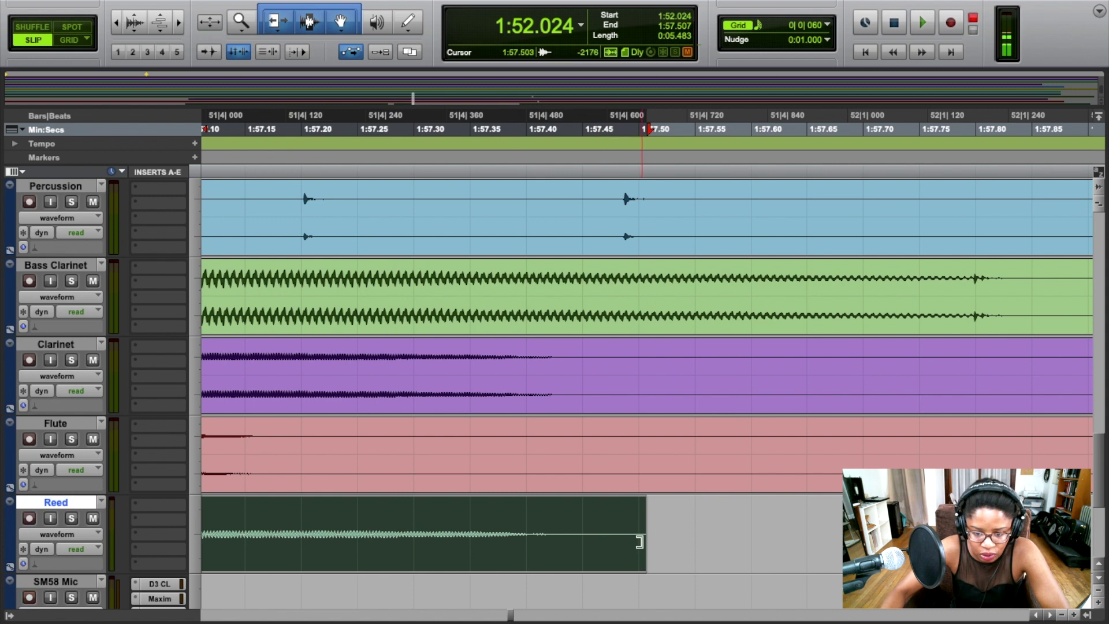
pyautogui.moveTo(640, 541); pyautogui.dragTo(582, 545)
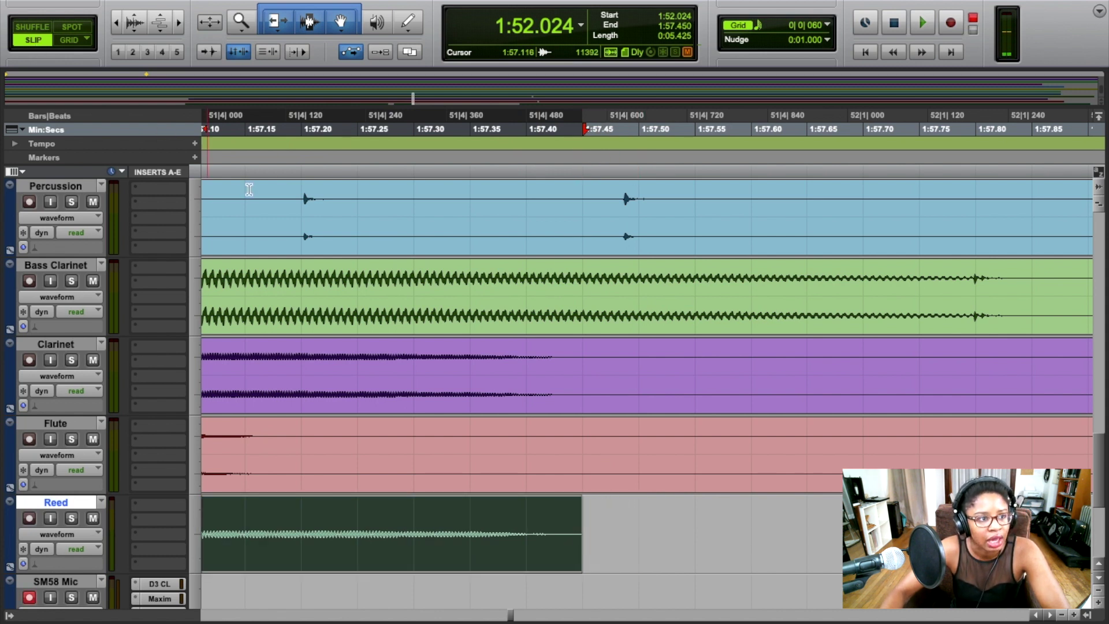
pyautogui.click(72, 42)
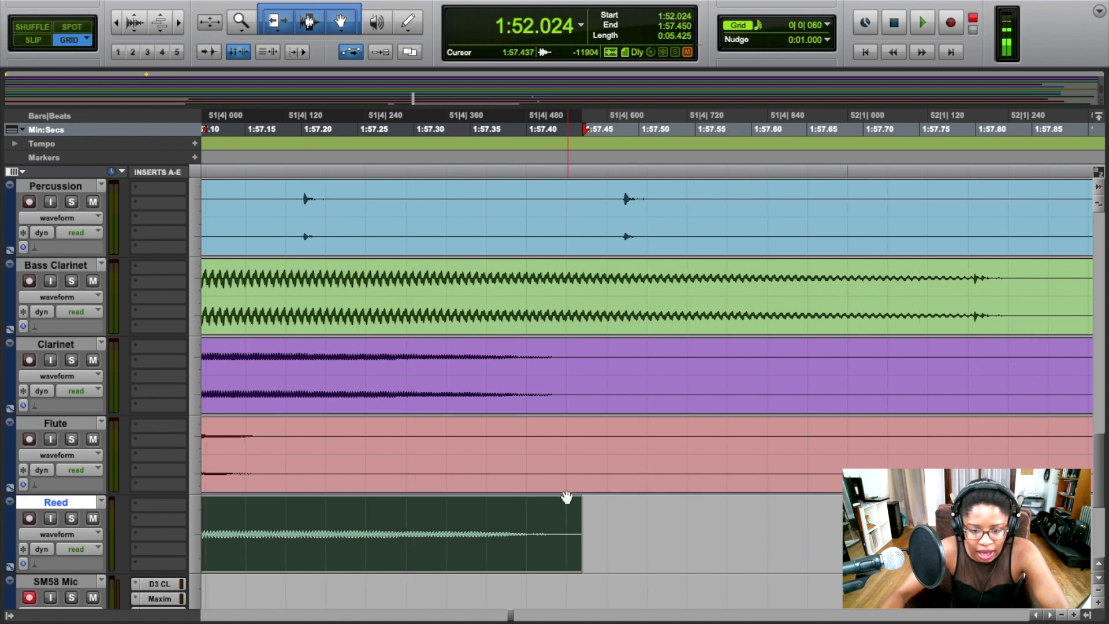
# Add a fade-out of about 0.049 seconds from 1:57.400 to the end of the Reed clip.
pyautogui.moveTo(579, 501); pyautogui.dragTo(536, 507)
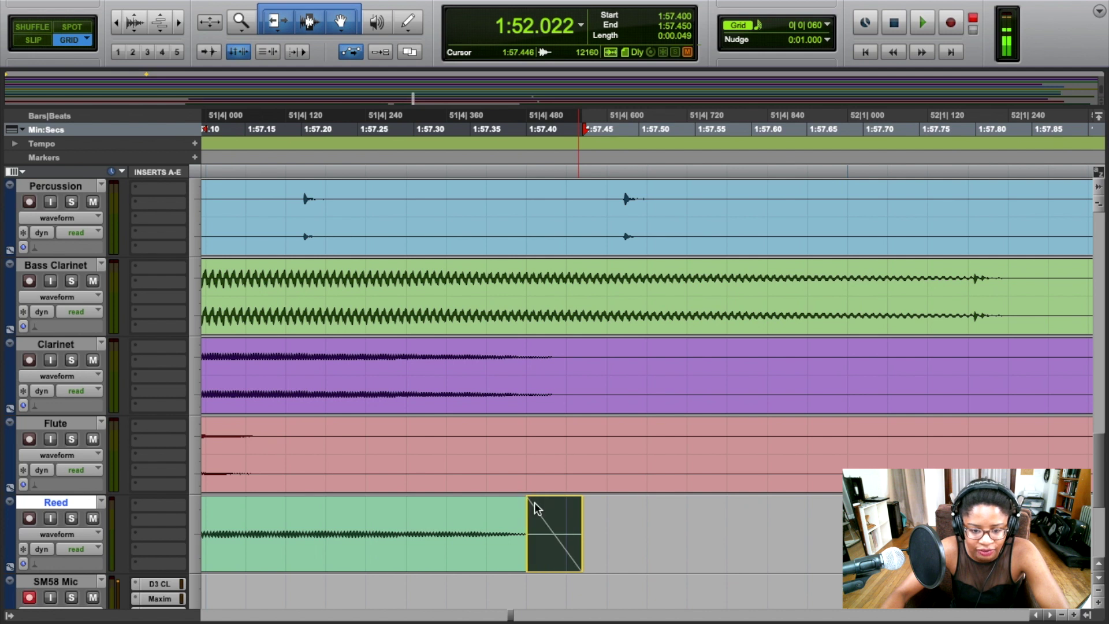
pyautogui.click(1063, 615)
pyautogui.click(1065, 617)
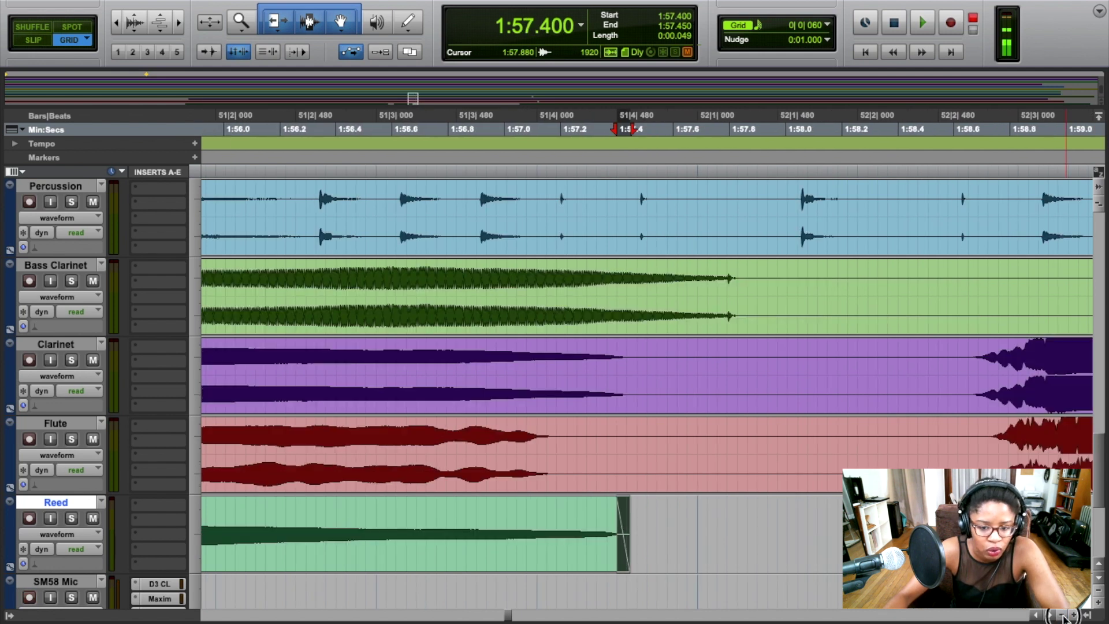
# Solo the Reed track, audition the trimmed phrases from 1:51.757 to past 1:57, and unsolo it.
pyautogui.click(1065, 617)
pyautogui.click(1065, 617)
pyautogui.click(1064, 617)
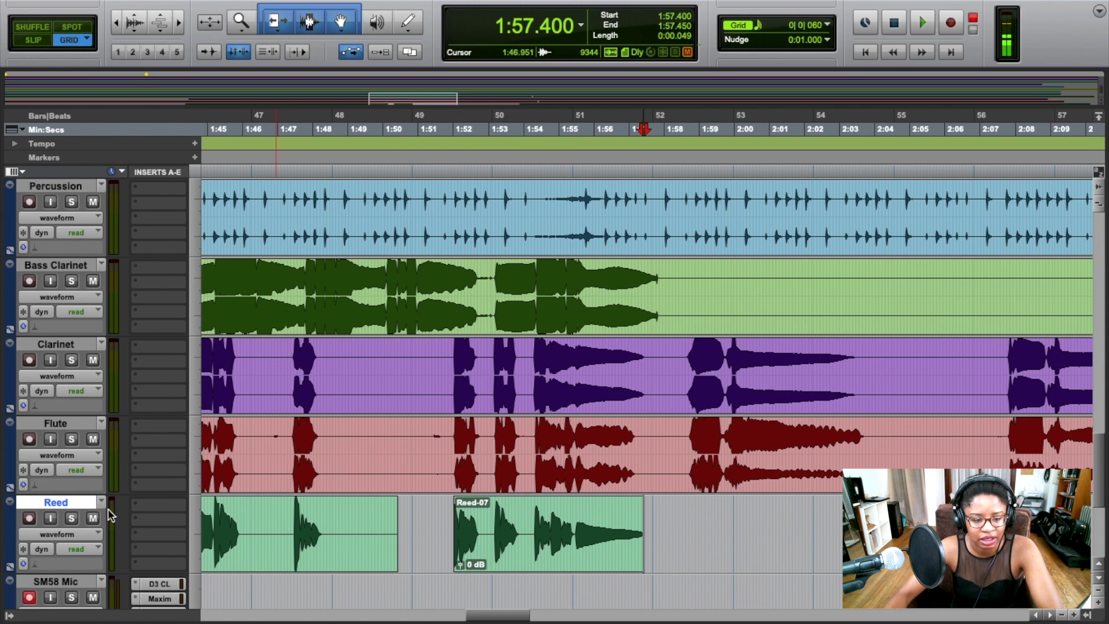
pyautogui.click(72, 520)
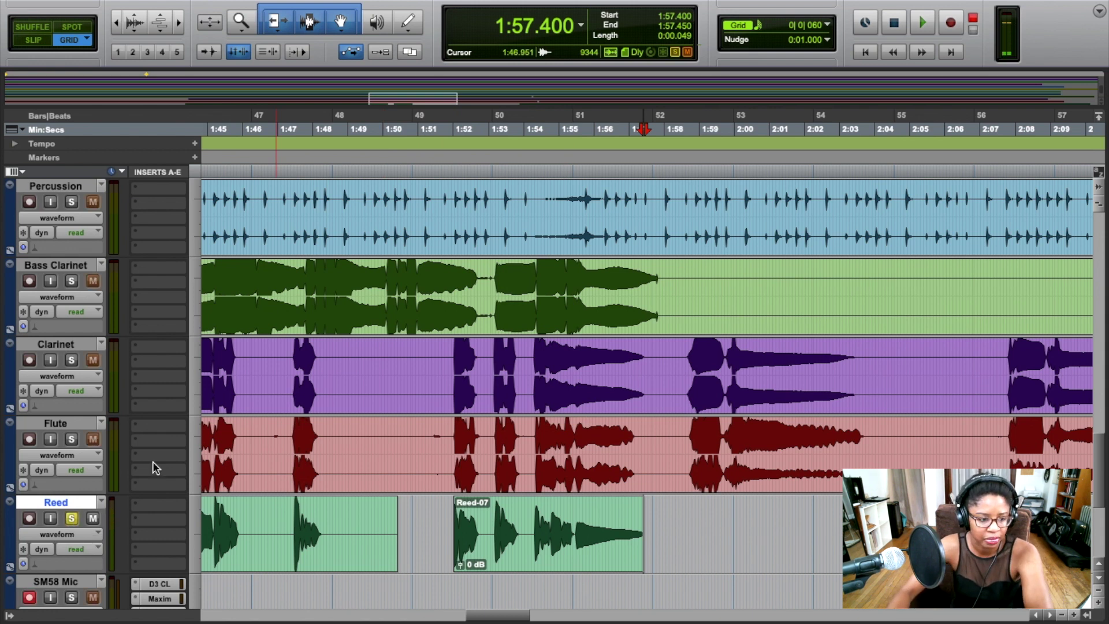
pyautogui.click(455, 171)
pyautogui.press('space')
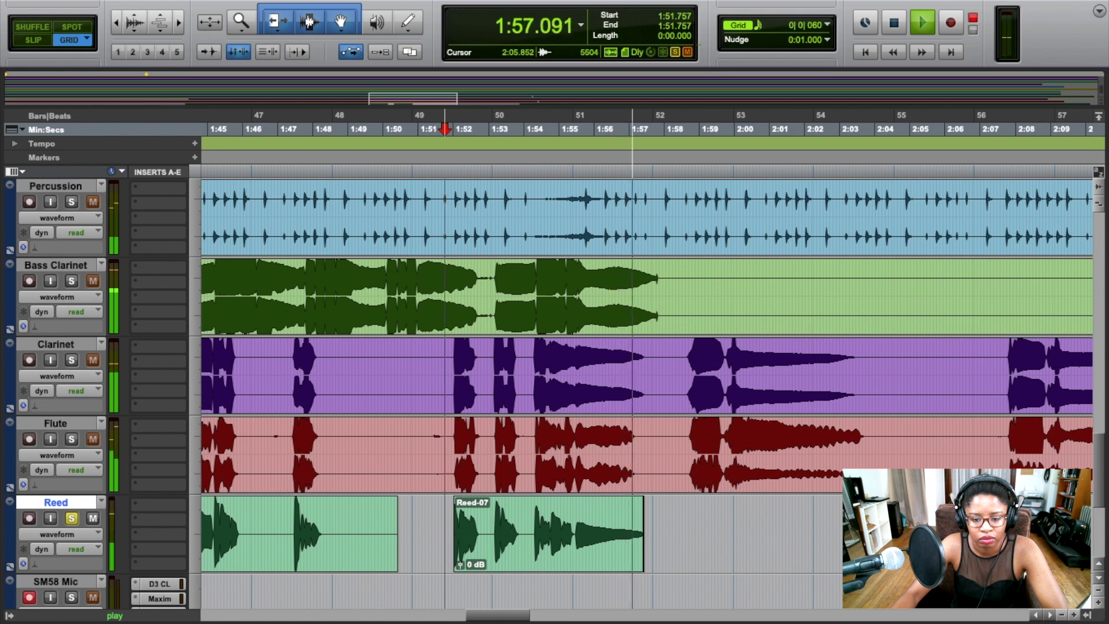
pyautogui.press('space')
pyautogui.hotkey('shift', 's')
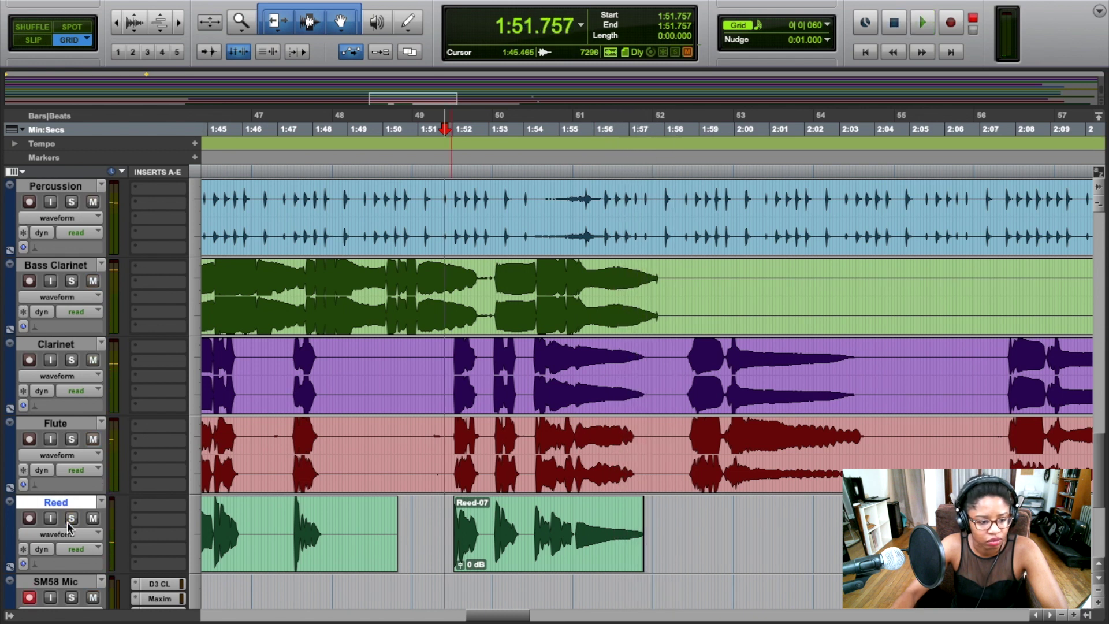
# Split the Bass Clarinet clip at 3:30.328 and add a crossfade of about 0.071 seconds across the cut from 3:30.293.
pyautogui.click(1063, 615)
pyautogui.click(1063, 615)
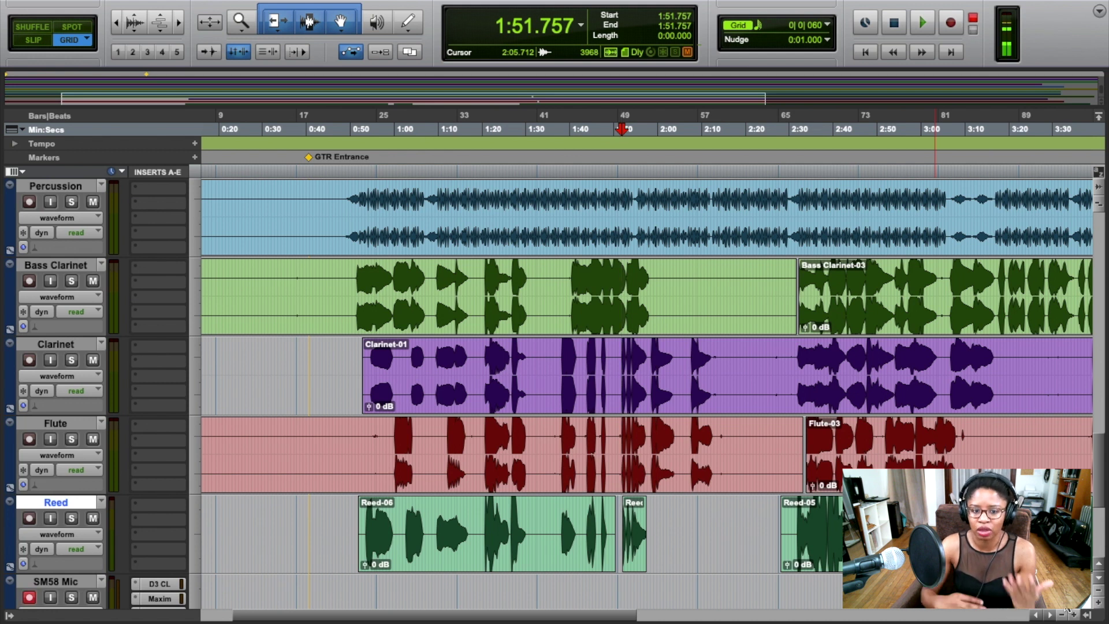
pyautogui.scroll(-5, 680, 360)
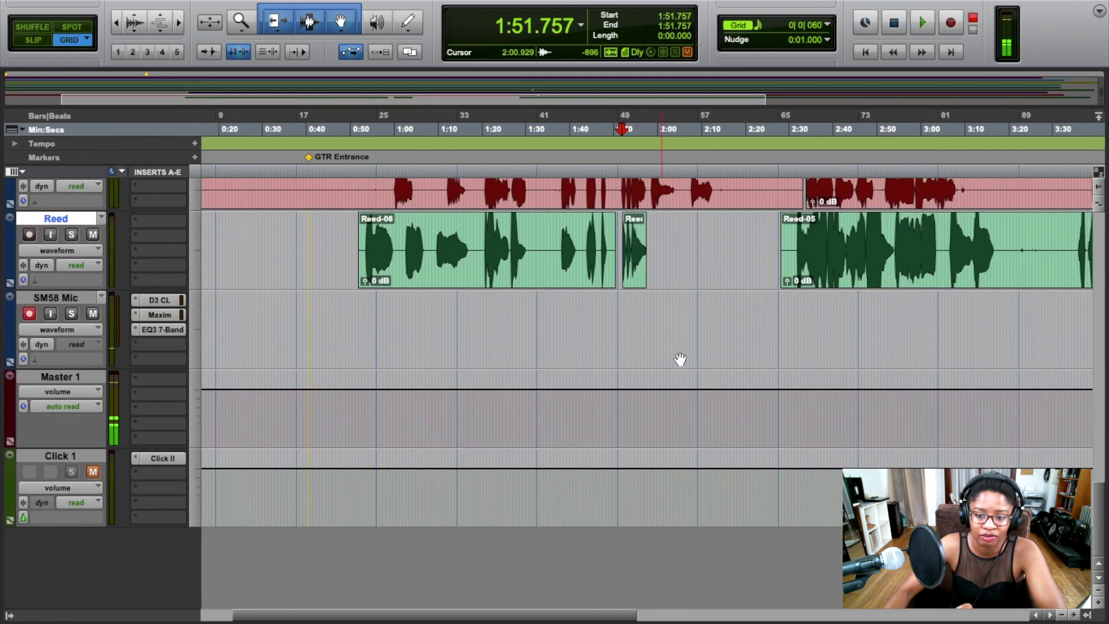
pyautogui.scroll(10, 680, 359)
pyautogui.scroll(-3, 680, 360)
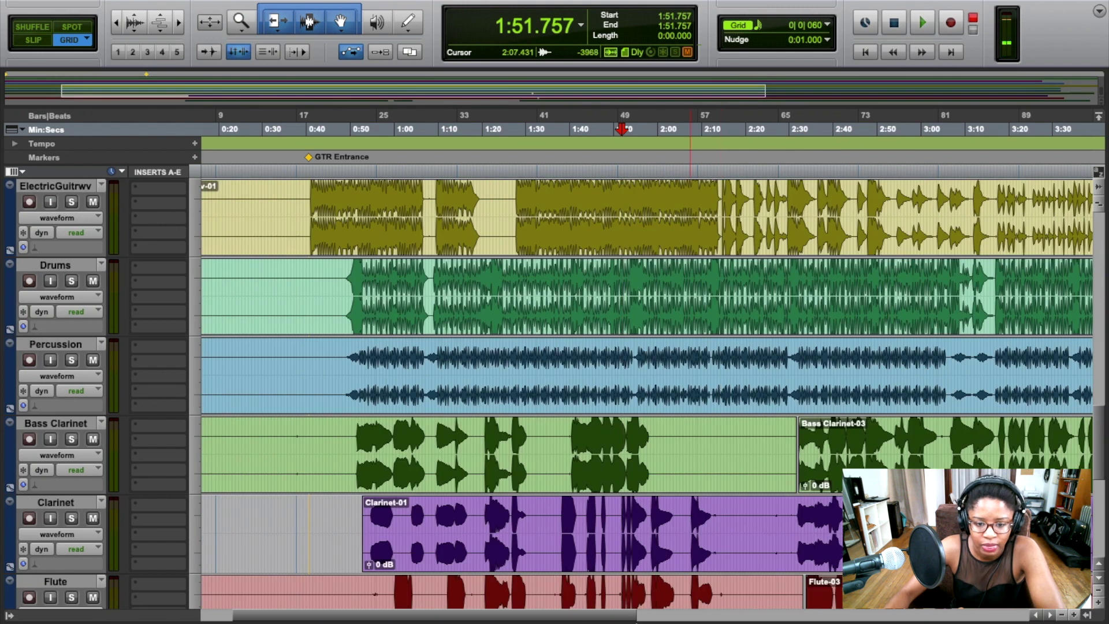
pyautogui.moveTo(432, 617); pyautogui.dragTo(627, 617)
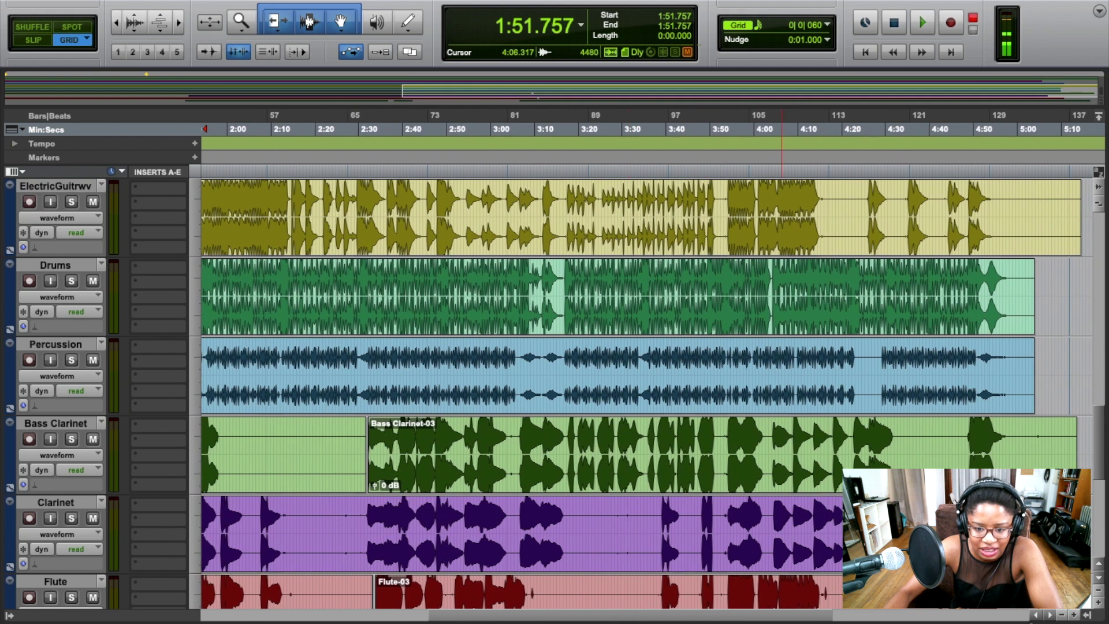
pyautogui.click(1075, 615)
pyautogui.click(1074, 615)
pyautogui.click(1075, 614)
pyautogui.click(1075, 614)
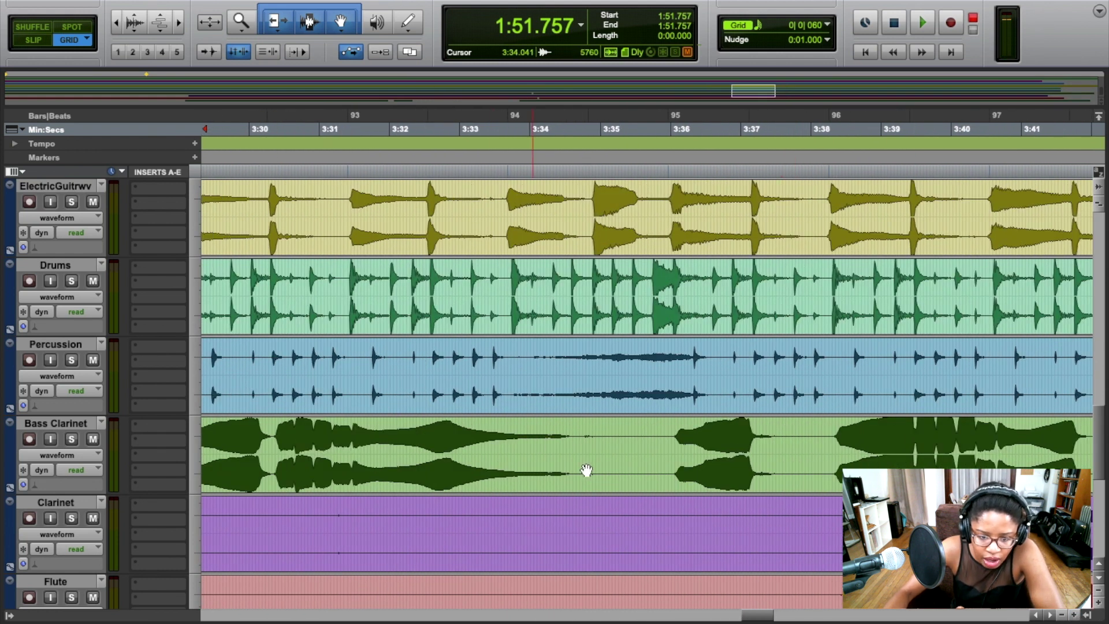
pyautogui.click(579, 452)
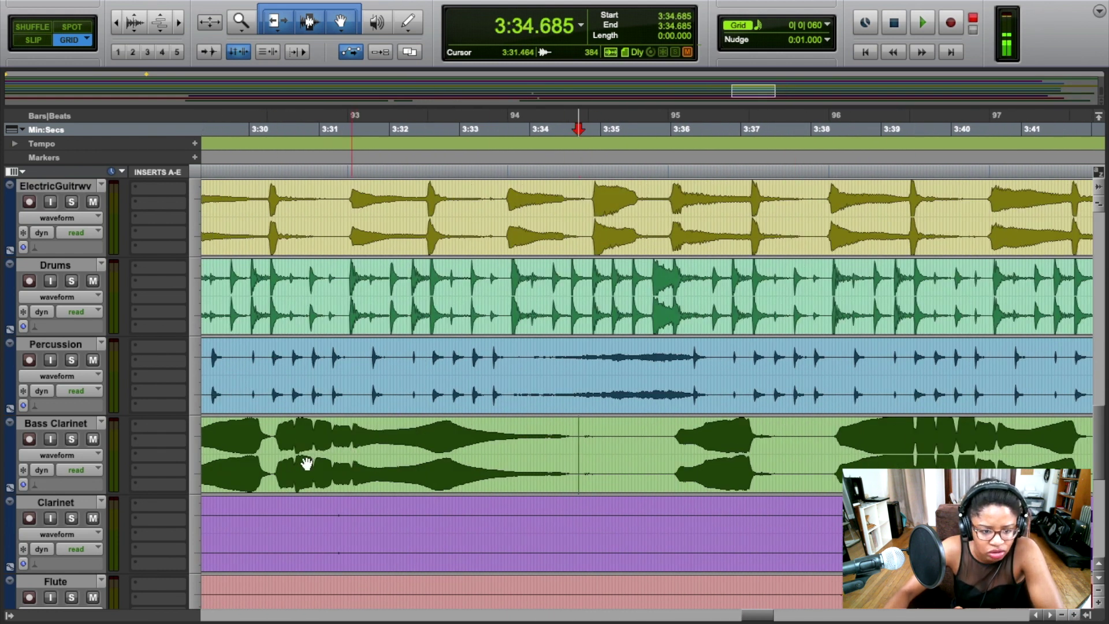
pyautogui.click(267, 445)
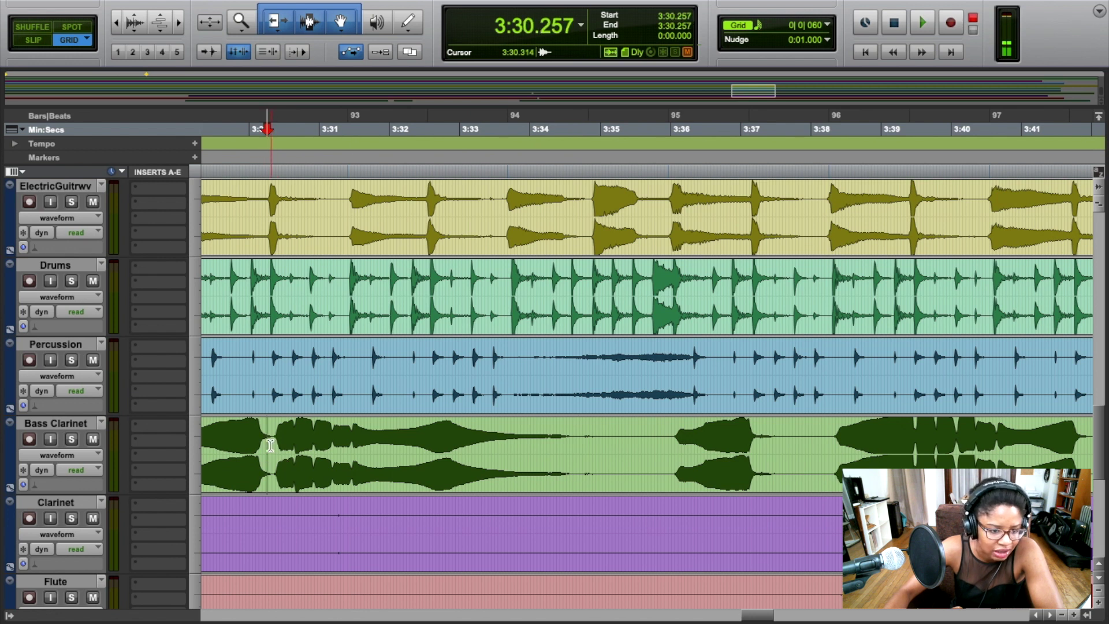
pyautogui.click(270, 445)
pyautogui.click(272, 446)
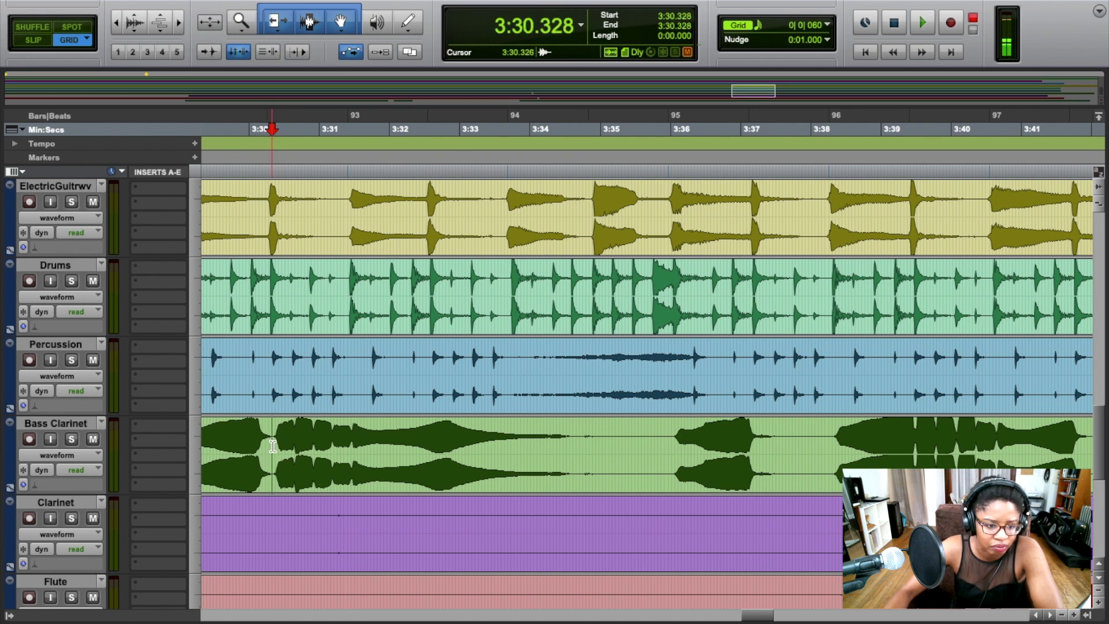
pyautogui.press('super+e')
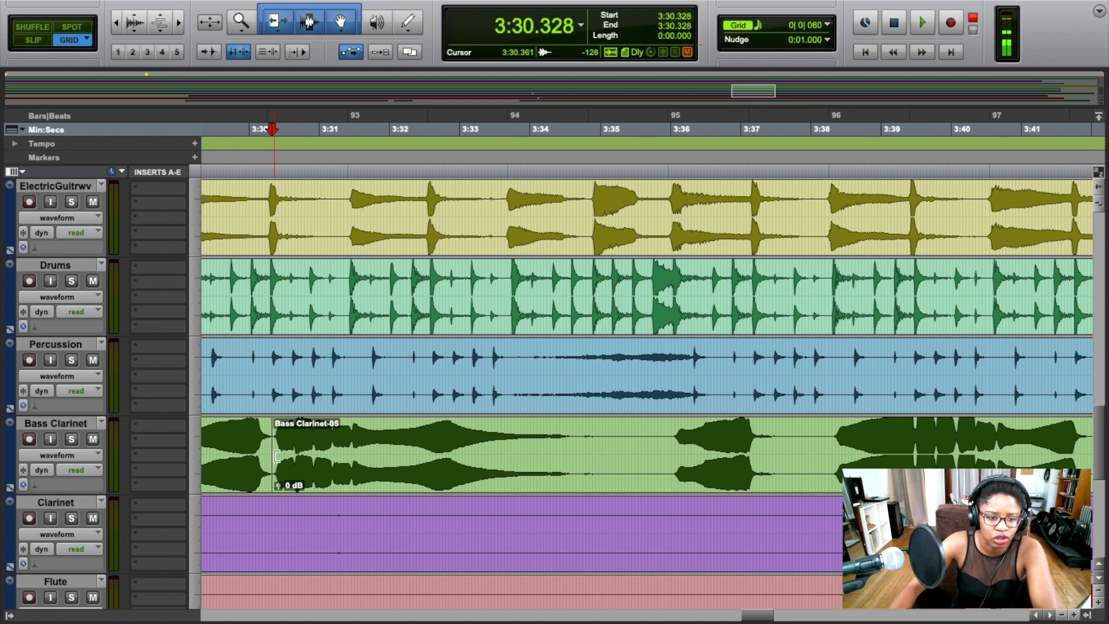
pyautogui.click(272, 485)
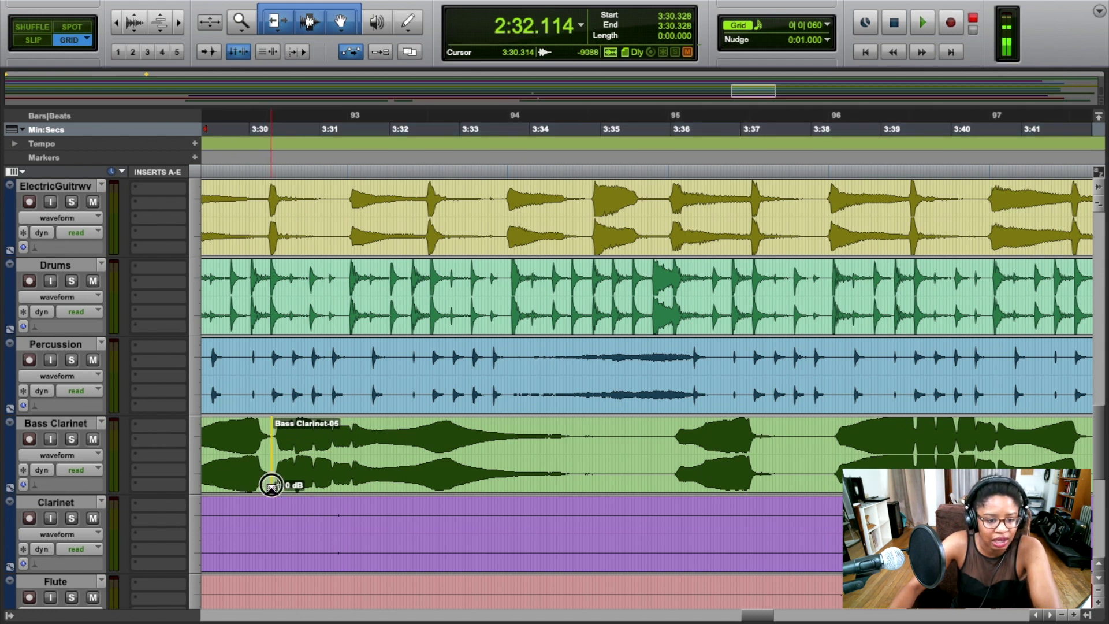
pyautogui.moveTo(272, 485); pyautogui.dragTo(268, 495)
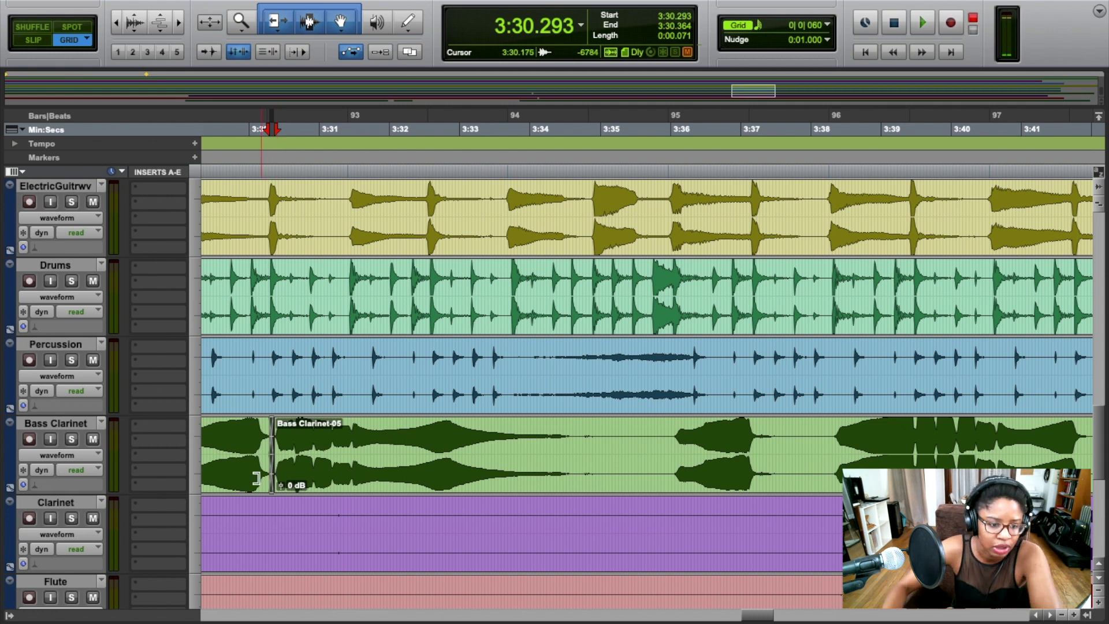
# Try different curve shapes and display options in the crossfade settings for the Bass Clarinet cut, and discard the changes.
pyautogui.press('super+f')
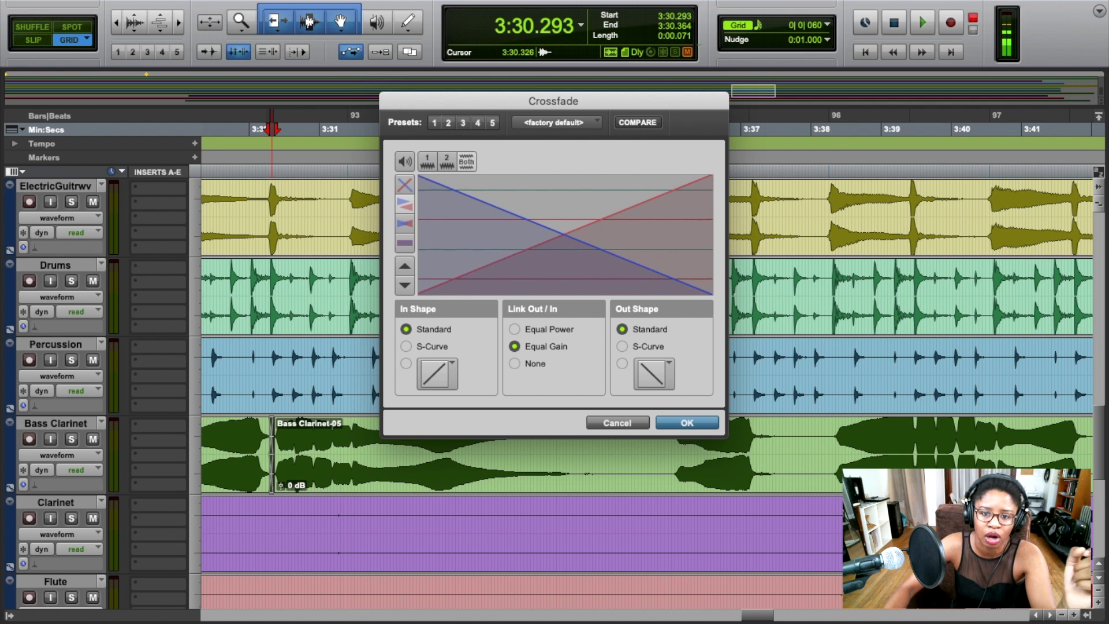
pyautogui.moveTo(565, 234); pyautogui.dragTo(487, 242)
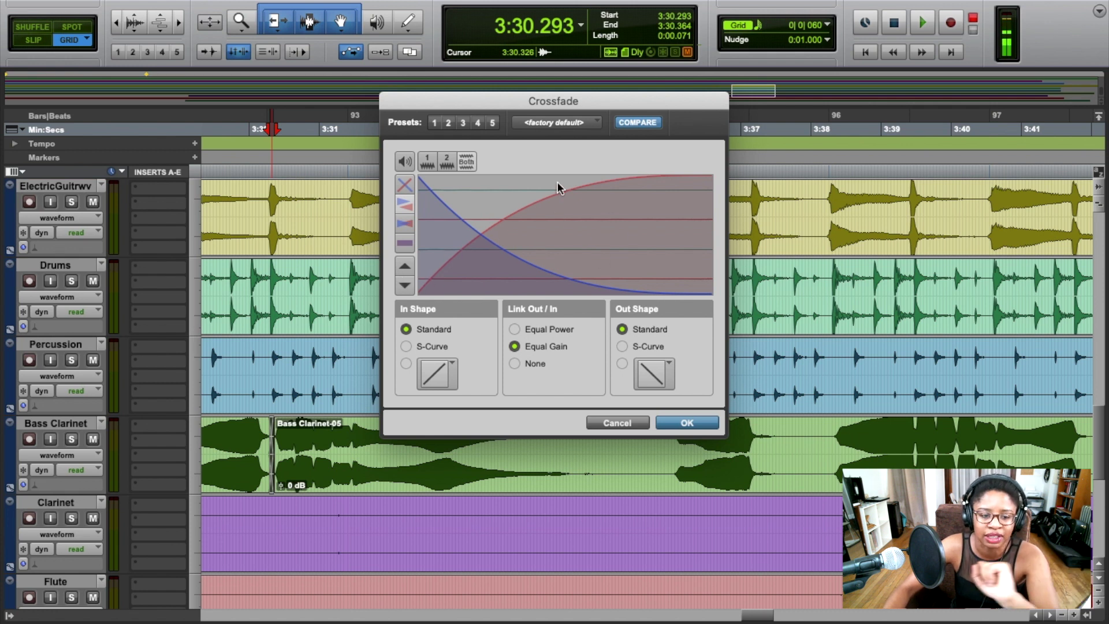
pyautogui.moveTo(481, 234); pyautogui.dragTo(501, 264)
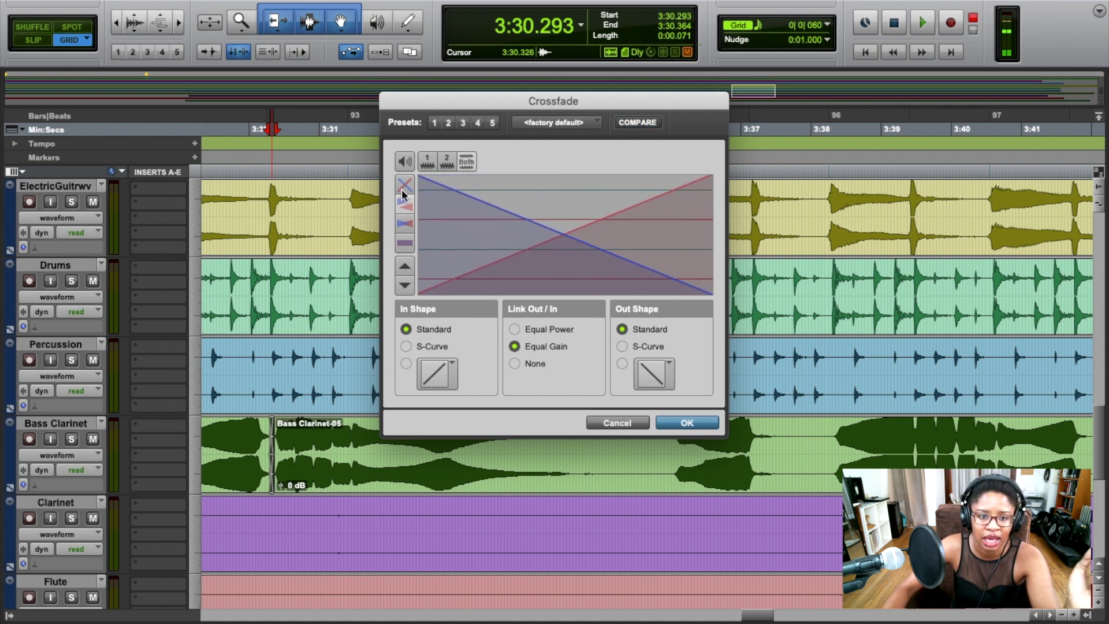
pyautogui.click(402, 190)
pyautogui.click(399, 200)
pyautogui.click(399, 224)
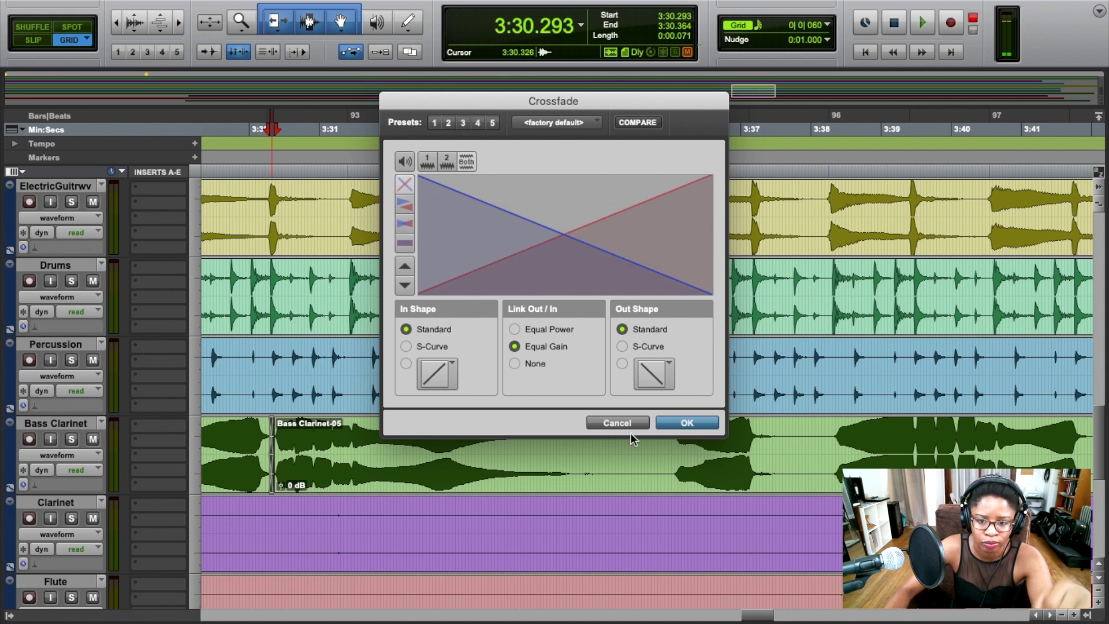
pyautogui.click(624, 424)
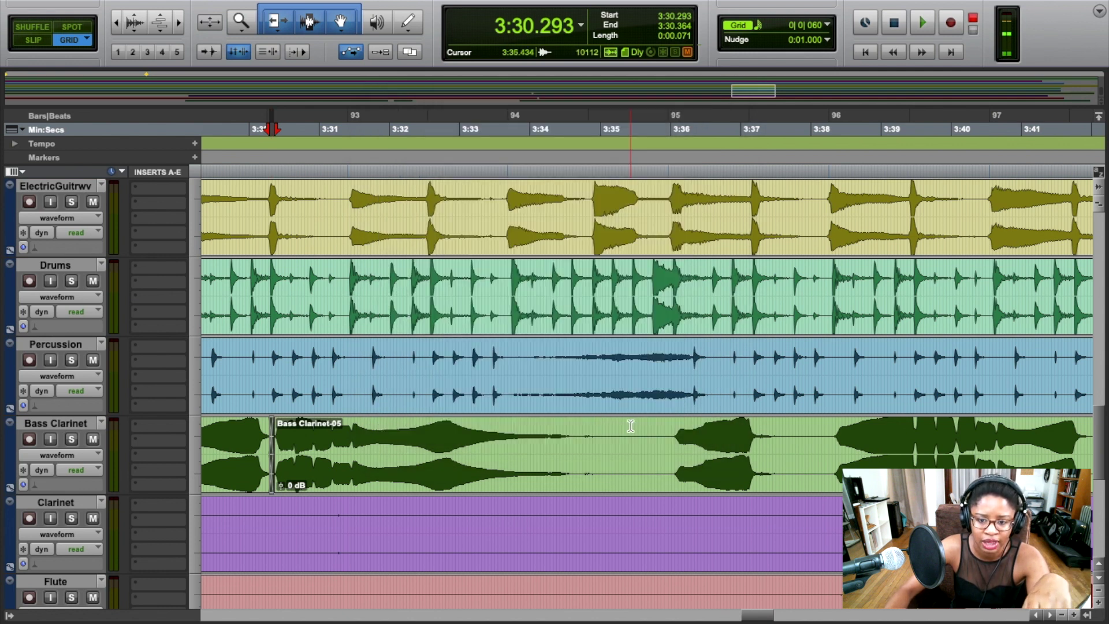
# Examine the Reed track's phrases and silent passages between about 2:22 and 3:42.
pyautogui.scroll(-10, 237, 460)
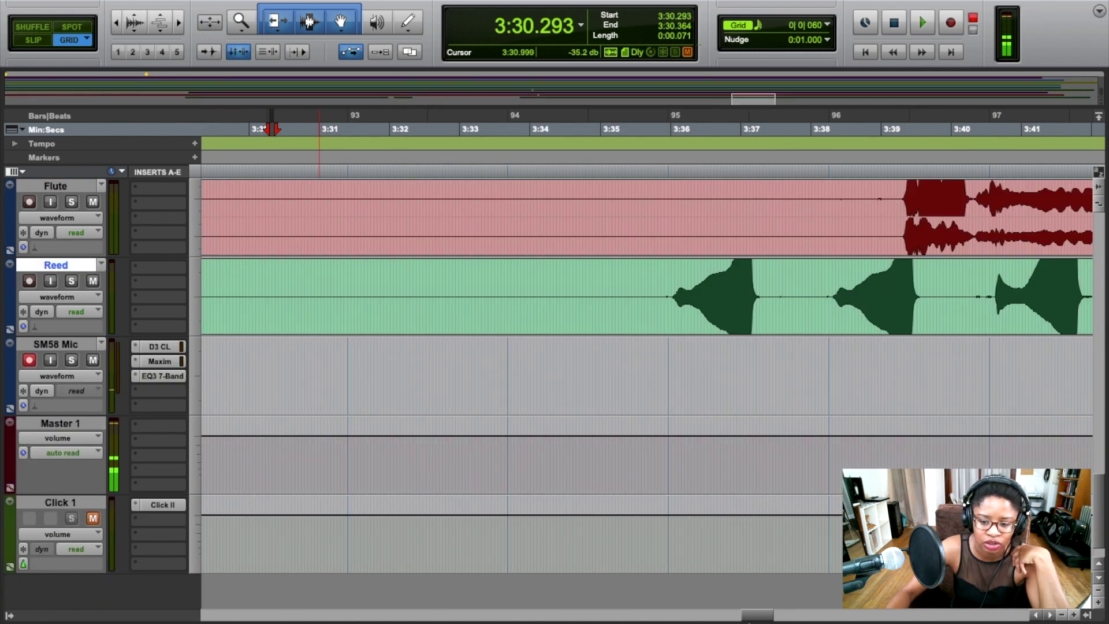
pyautogui.moveTo(750, 618); pyautogui.dragTo(635, 615)
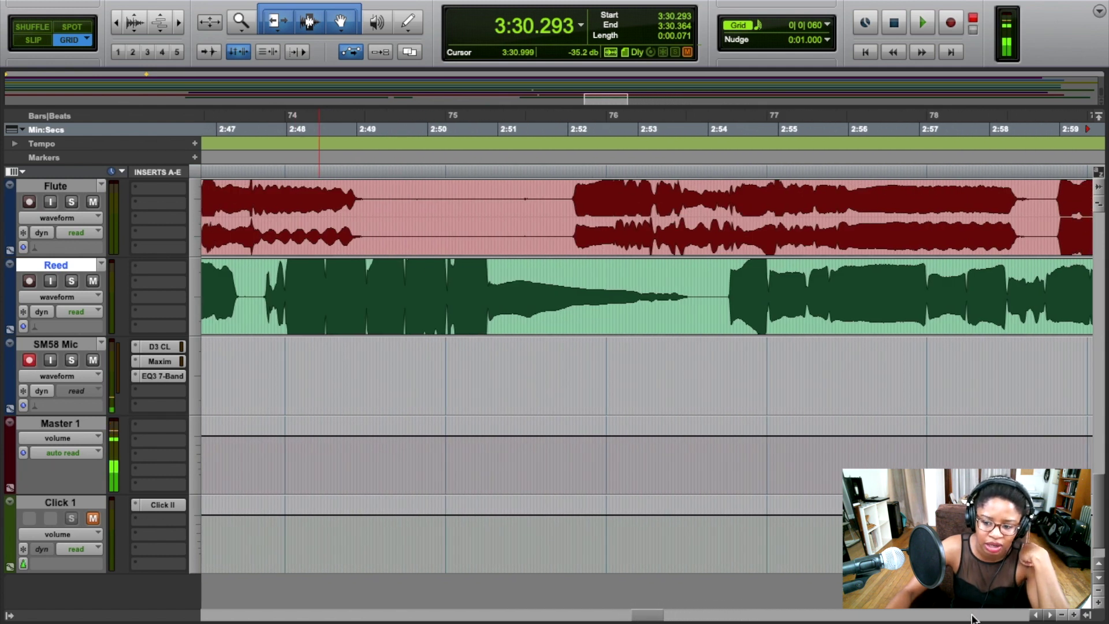
pyautogui.click(1061, 615)
pyautogui.click(1061, 615)
pyautogui.click(1061, 615)
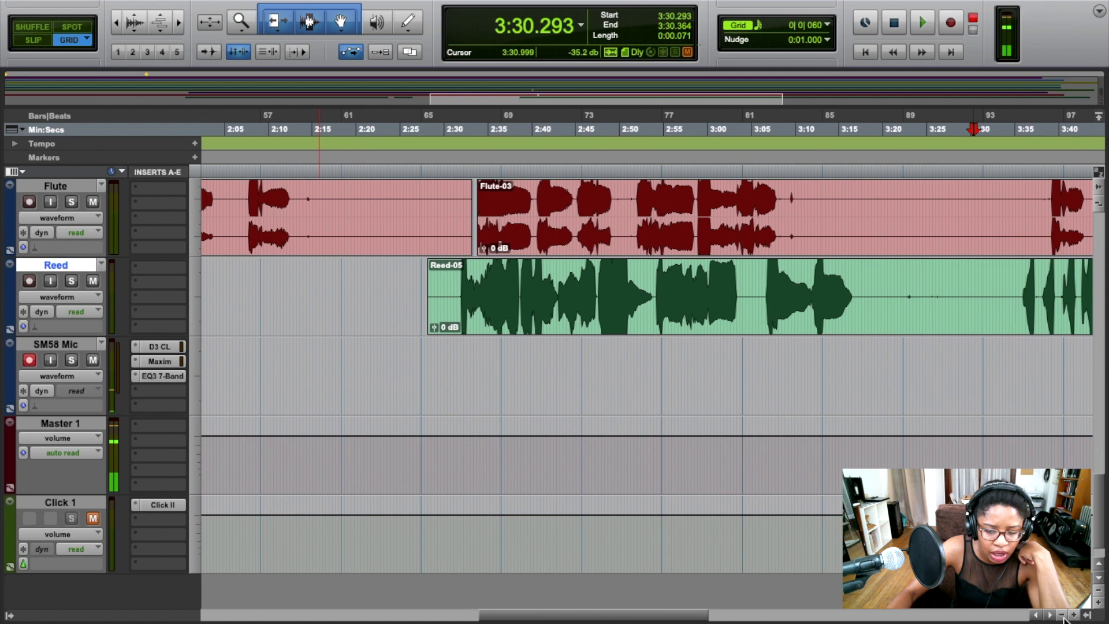
pyautogui.click(1075, 616)
pyautogui.click(1074, 616)
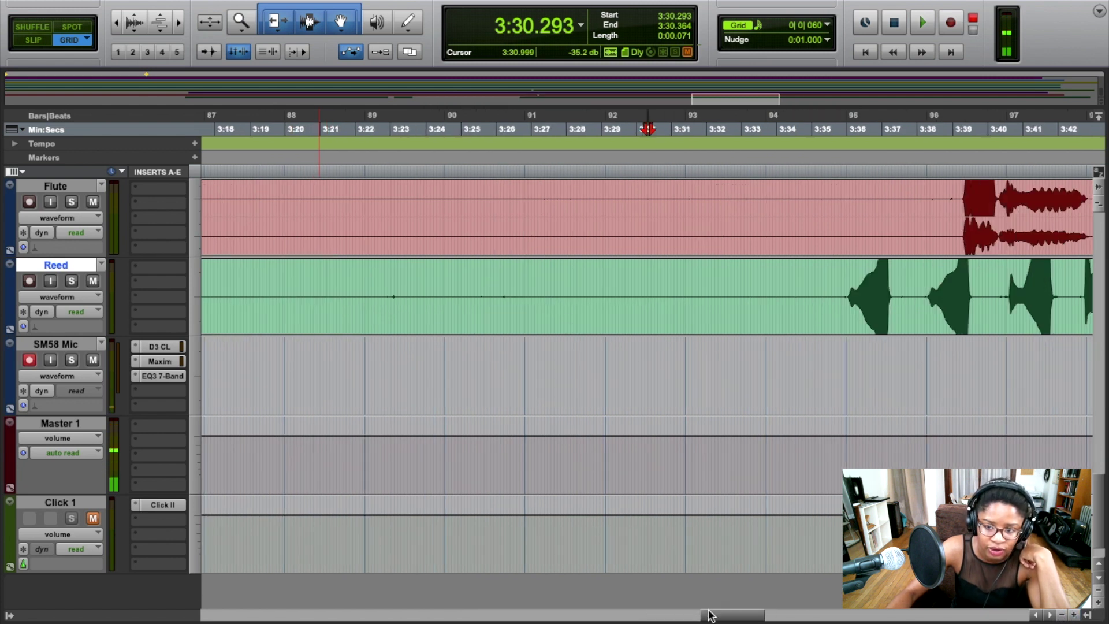
pyautogui.moveTo(737, 615); pyautogui.dragTo(590, 615)
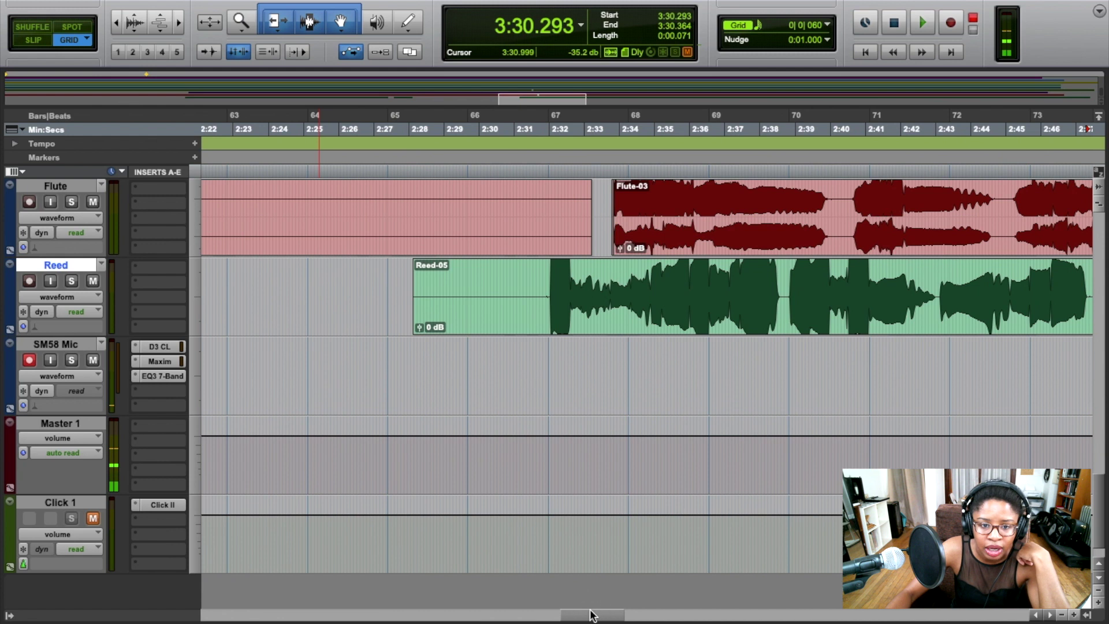
# Examine the faded end of the Reed clip near 1:57 and the gap before the next Reed clip.
pyautogui.click(1061, 616)
pyautogui.click(1060, 616)
pyautogui.click(1061, 616)
pyautogui.click(1061, 616)
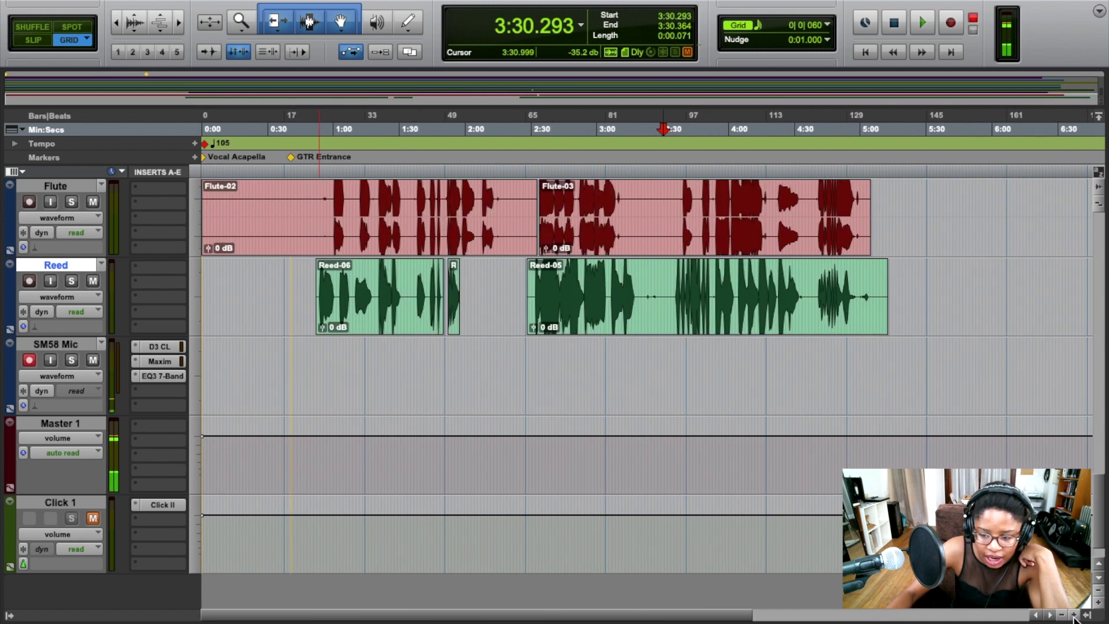
pyautogui.click(1072, 615)
pyautogui.click(1073, 615)
pyautogui.moveTo(680, 613); pyautogui.dragTo(476, 610)
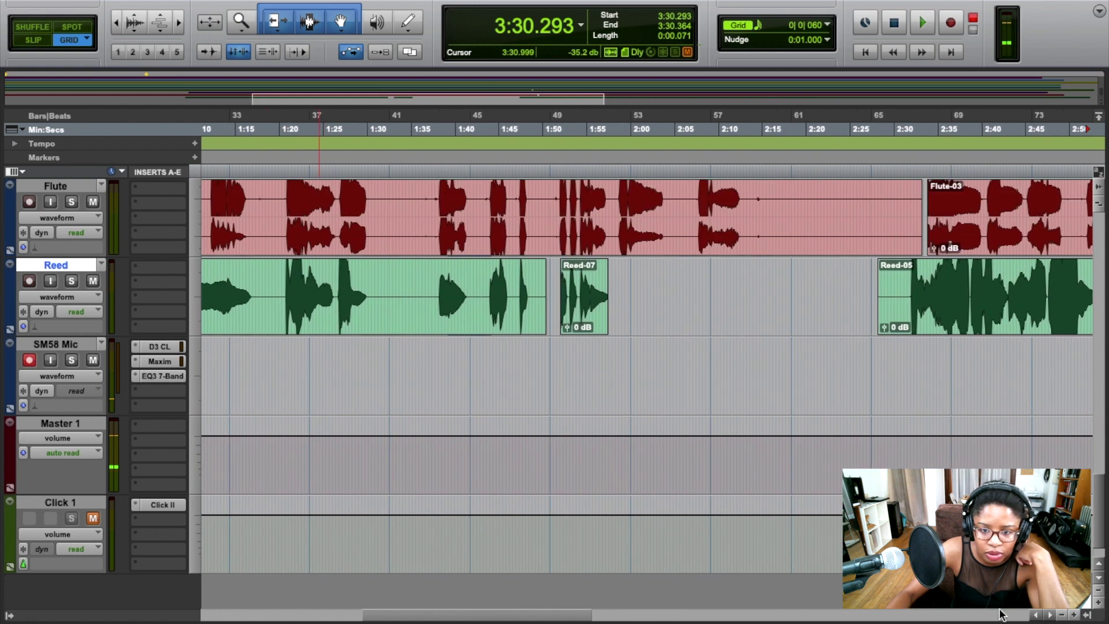
pyautogui.click(1073, 616)
pyautogui.click(1073, 615)
pyautogui.click(1072, 615)
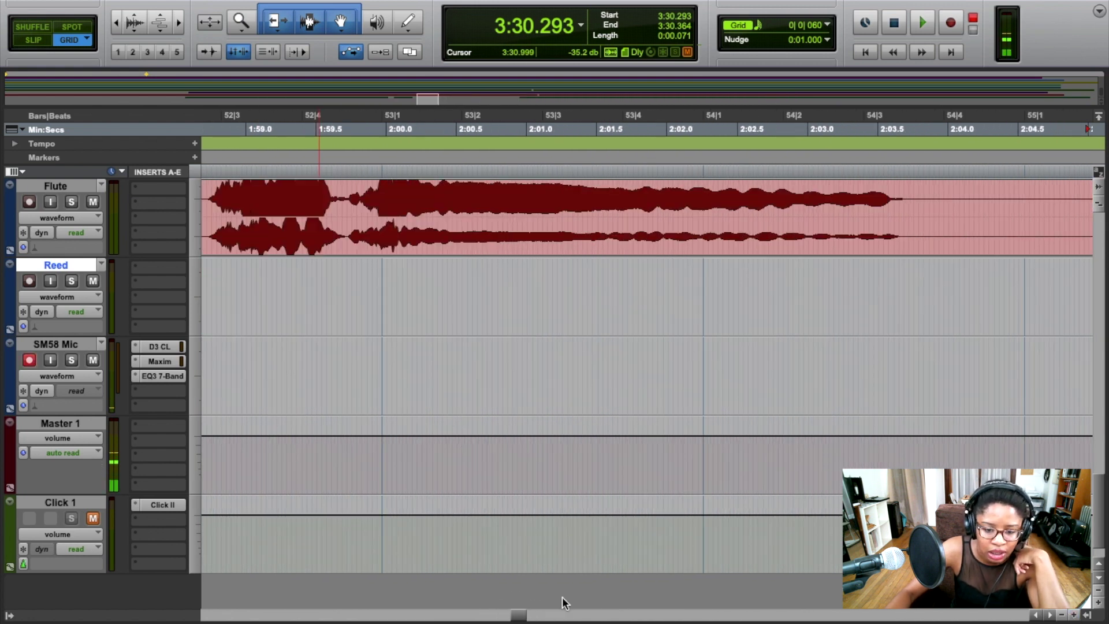
pyautogui.moveTo(518, 617); pyautogui.dragTo(507, 613)
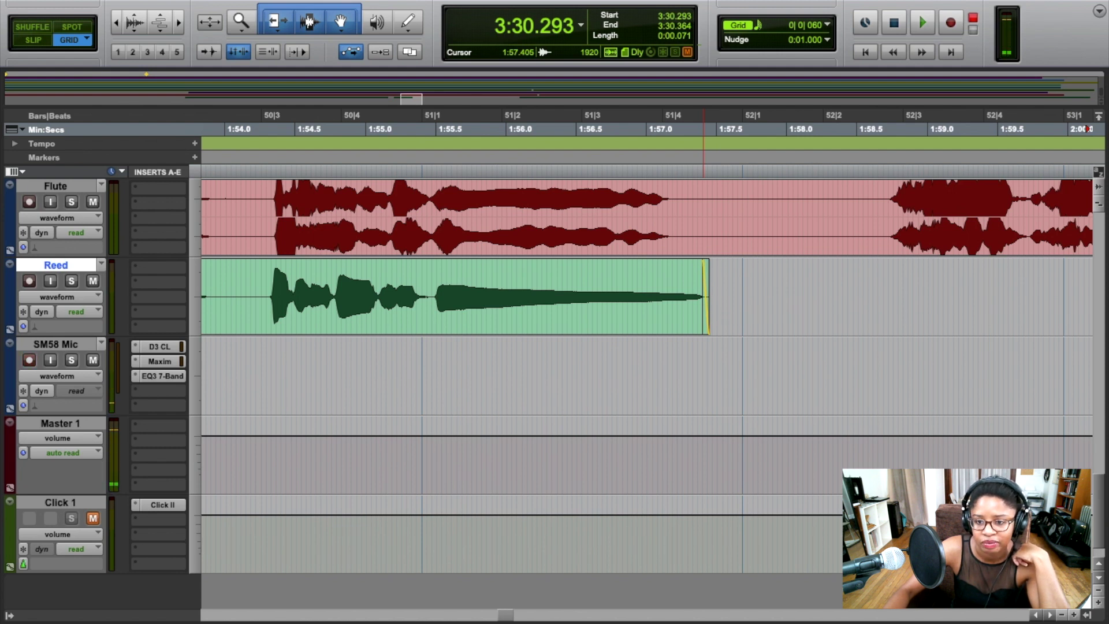
pyautogui.click(1063, 616)
pyautogui.click(1063, 615)
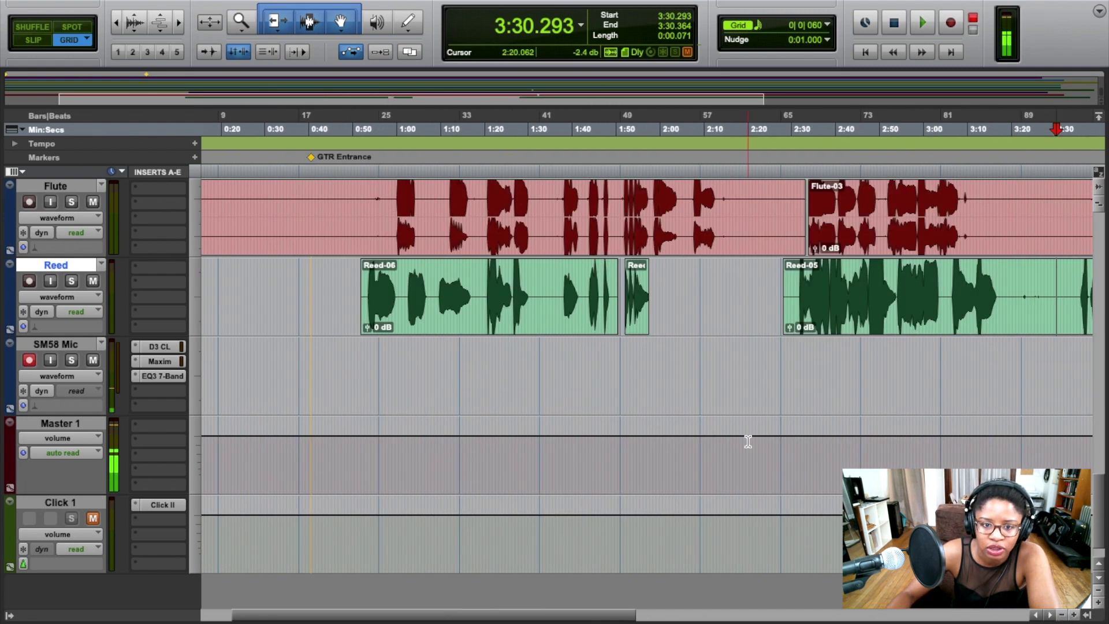
# Select the first Flute clip, spanning from the session start to 2:33.221.
pyautogui.scroll(3, 748, 441)
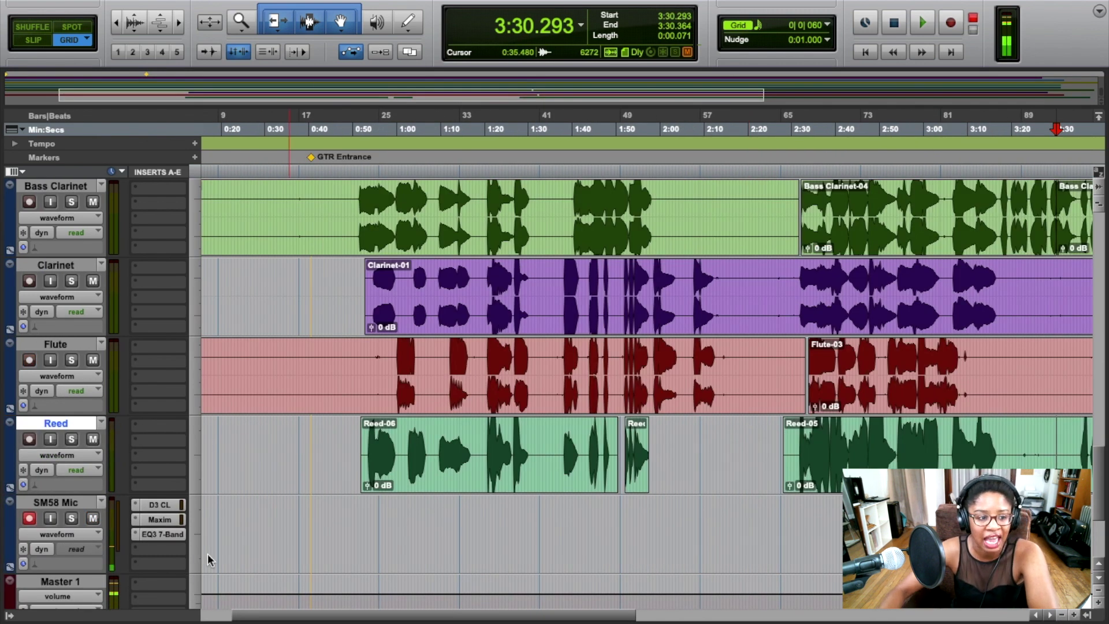
pyautogui.moveTo(332, 619); pyautogui.dragTo(302, 615)
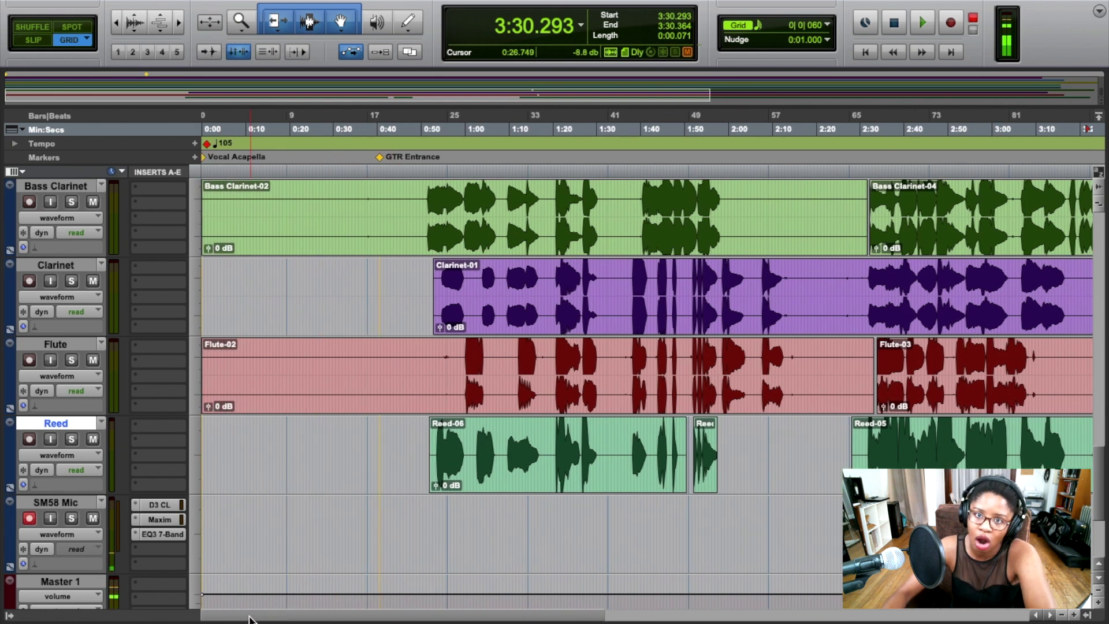
pyautogui.click(348, 384)
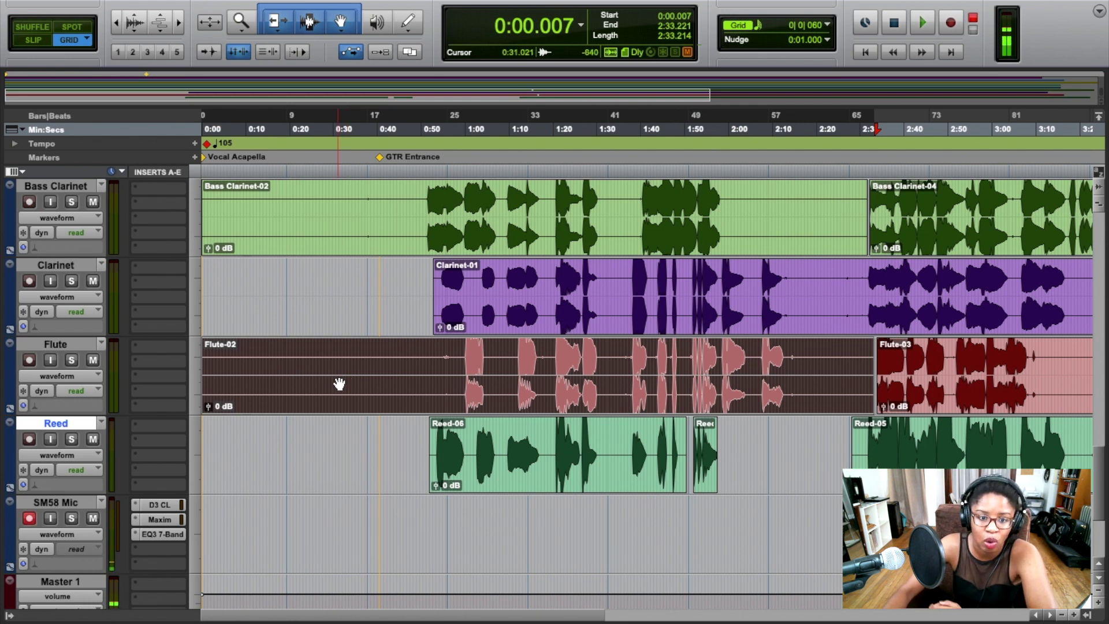
pyautogui.click(171, 348)
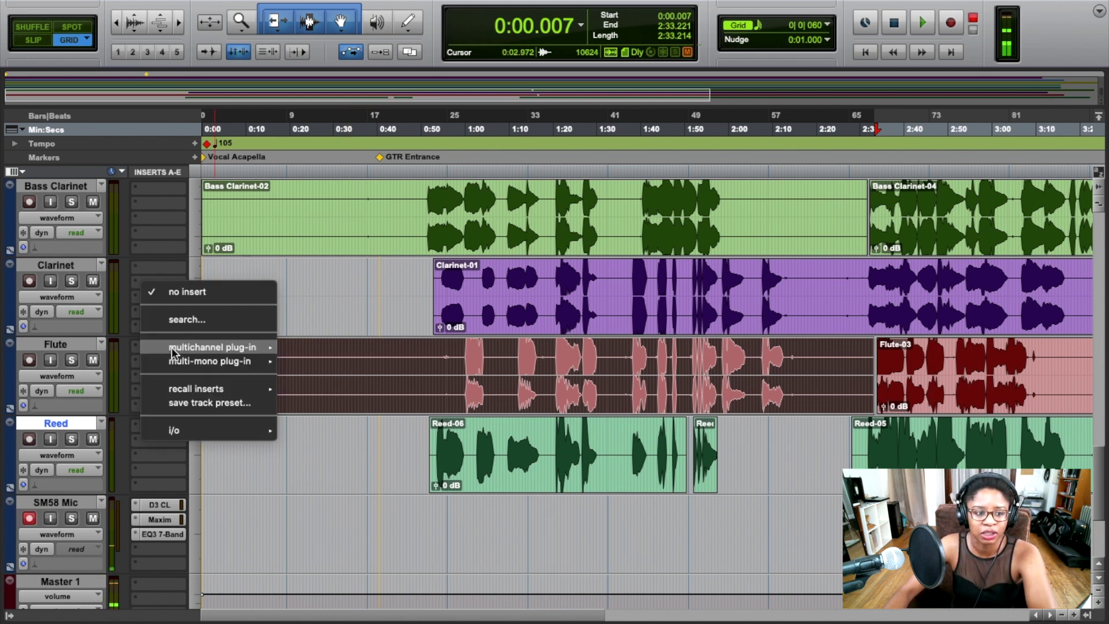
pyautogui.moveTo(263, 349)
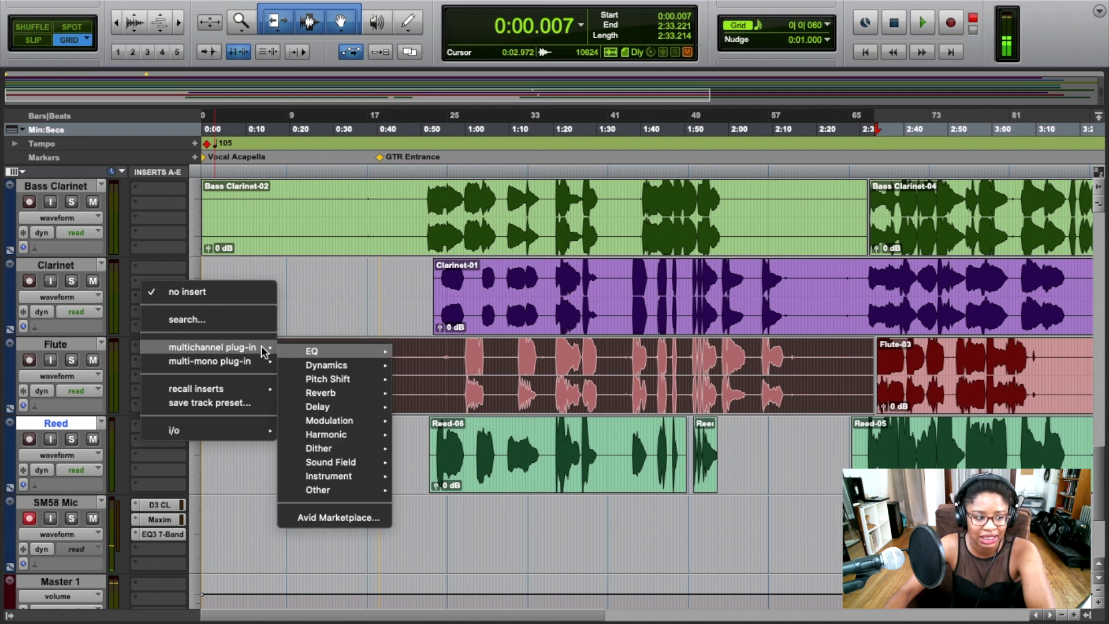
pyautogui.moveTo(312, 353)
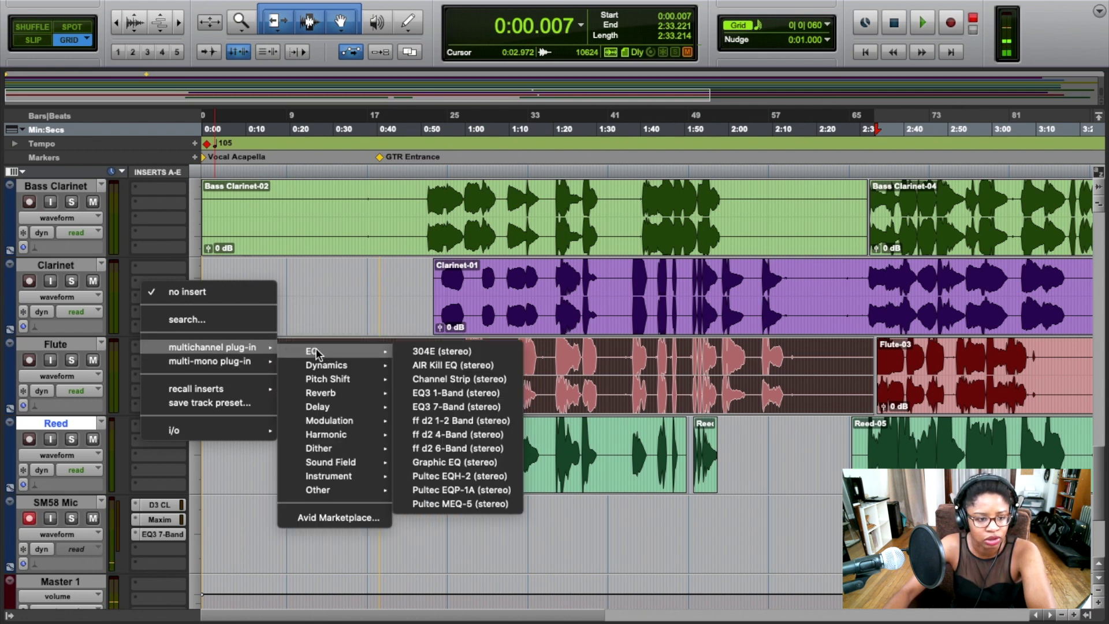
pyautogui.press('Escape')
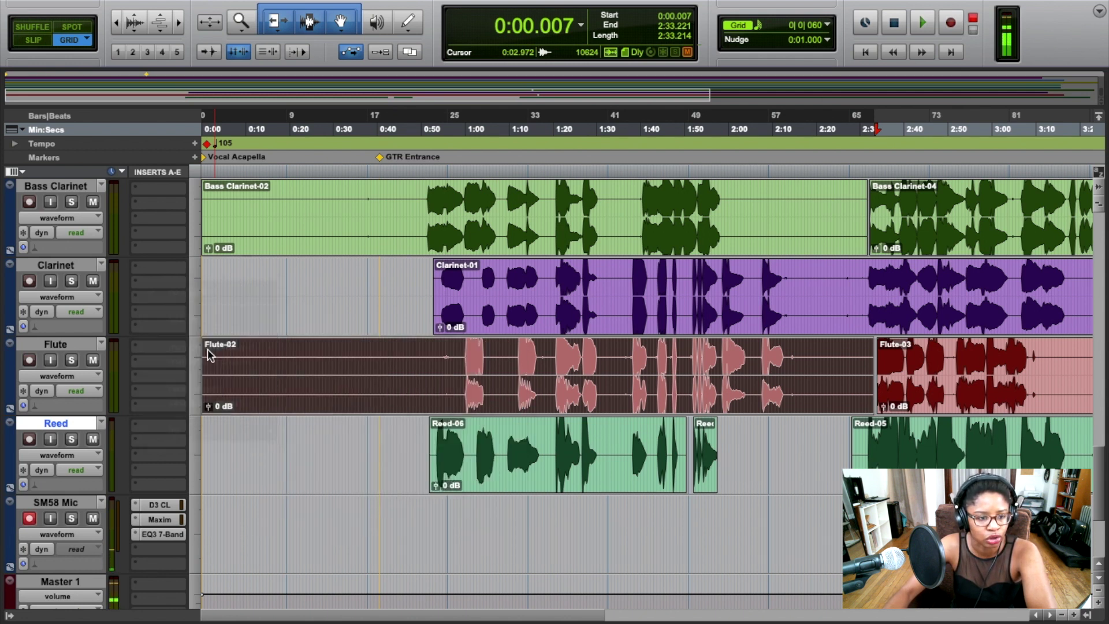
# Insert the stereo Dyn3 Expander/Gate dynamics plug-in in the Flute track's first insert slot.
pyautogui.click(160, 347)
pyautogui.moveTo(206, 345)
pyautogui.moveTo(312, 353)
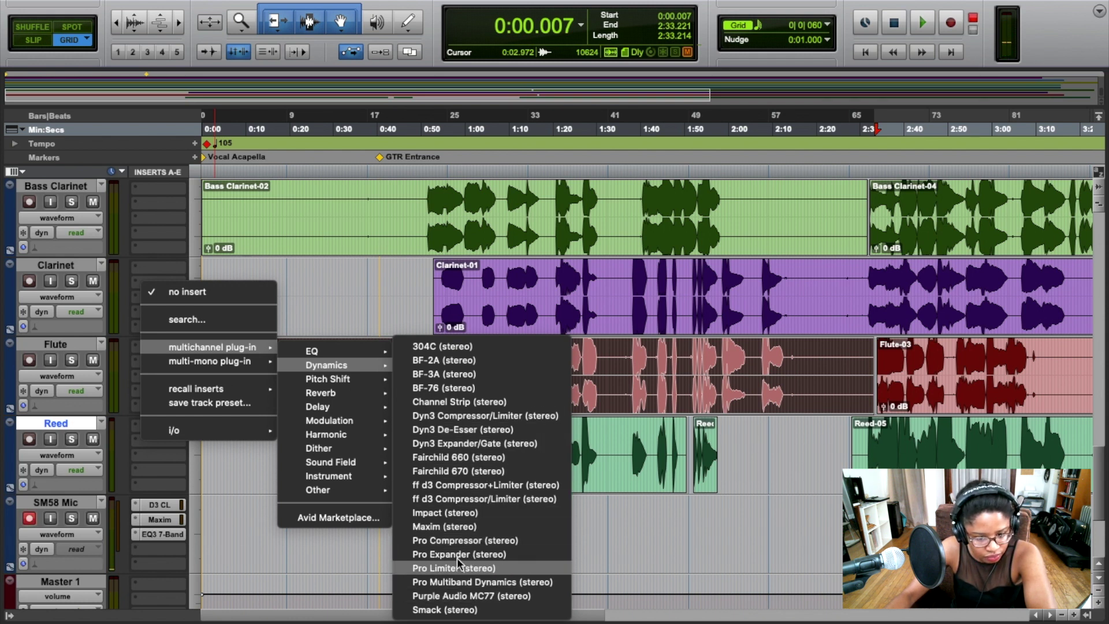
pyautogui.click(449, 442)
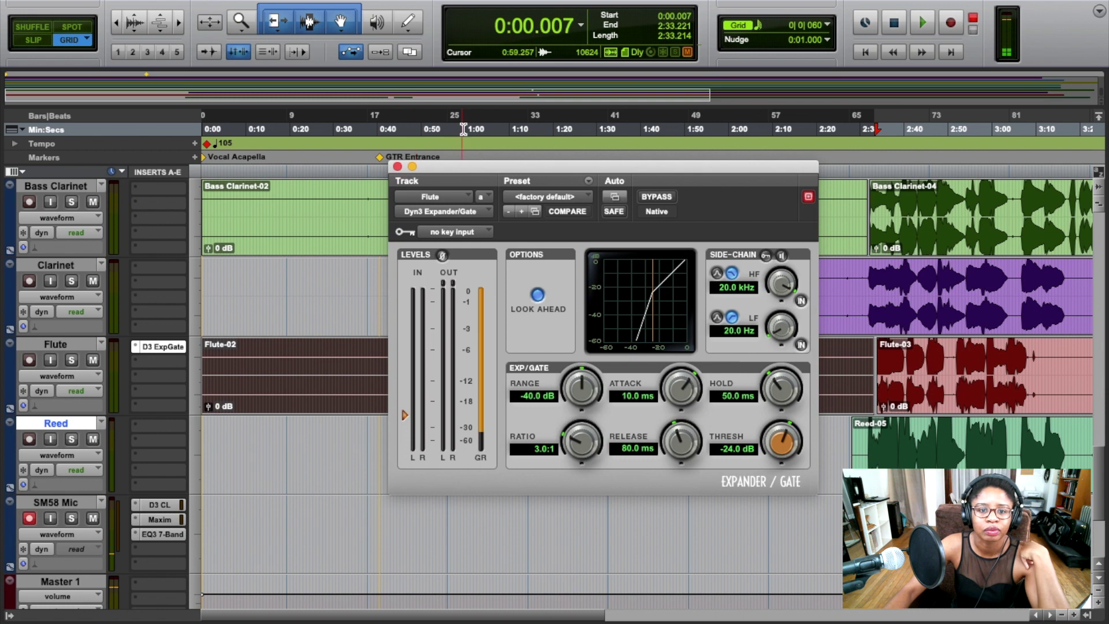
# Move the Expander/Gate window aside so the start of the instrument tracks is uncovered.
pyautogui.moveTo(503, 165); pyautogui.dragTo(406, 140)
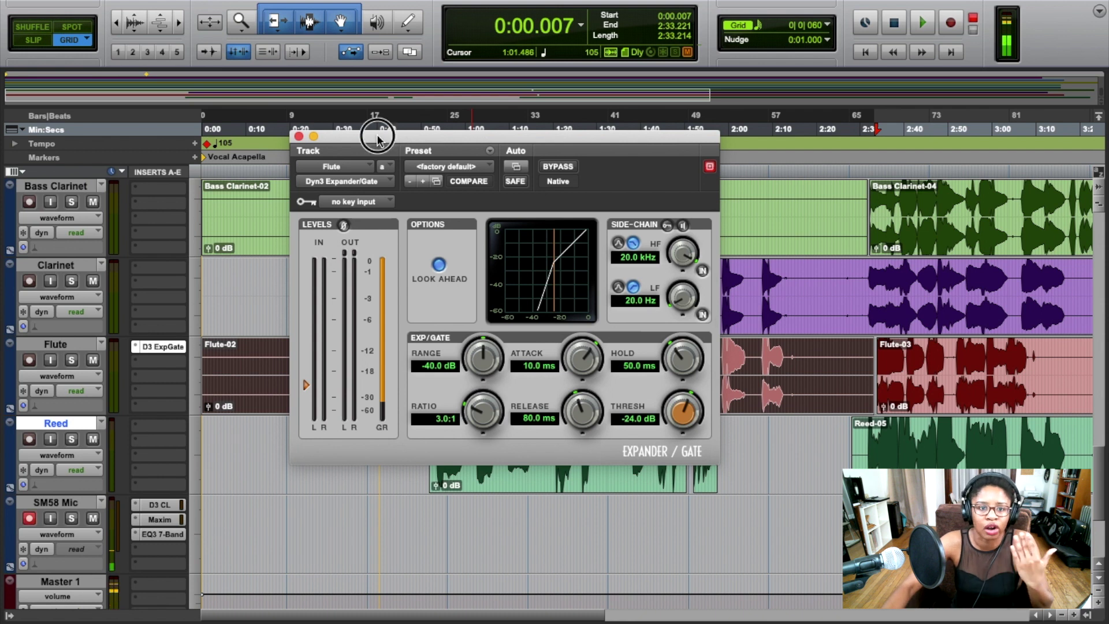
pyautogui.moveTo(377, 139); pyautogui.dragTo(371, 159)
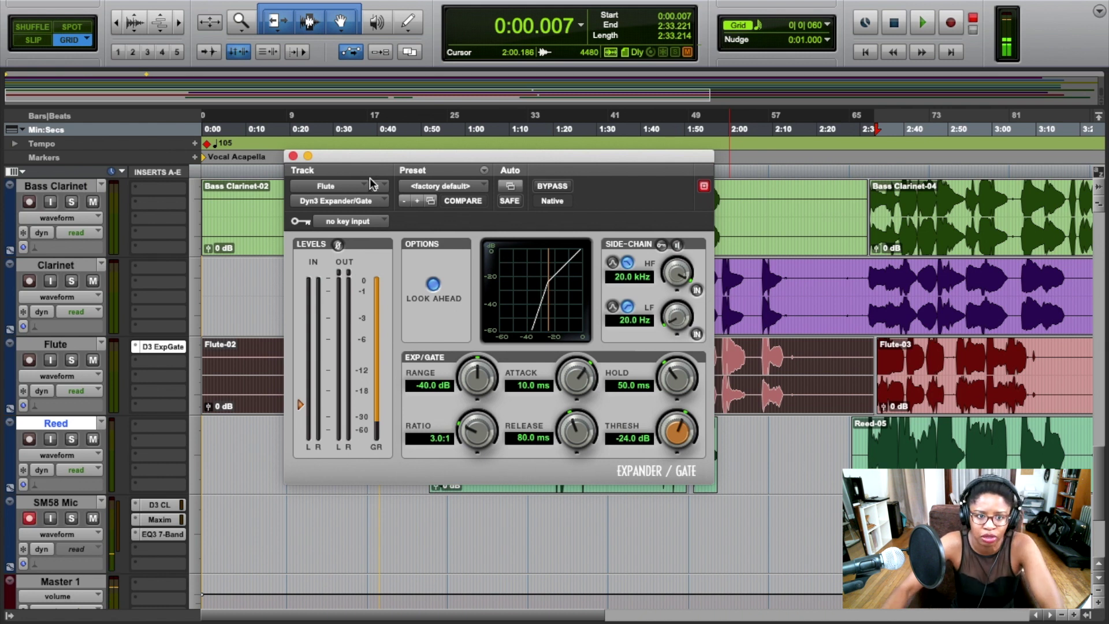
pyautogui.moveTo(363, 155); pyautogui.dragTo(614, 148)
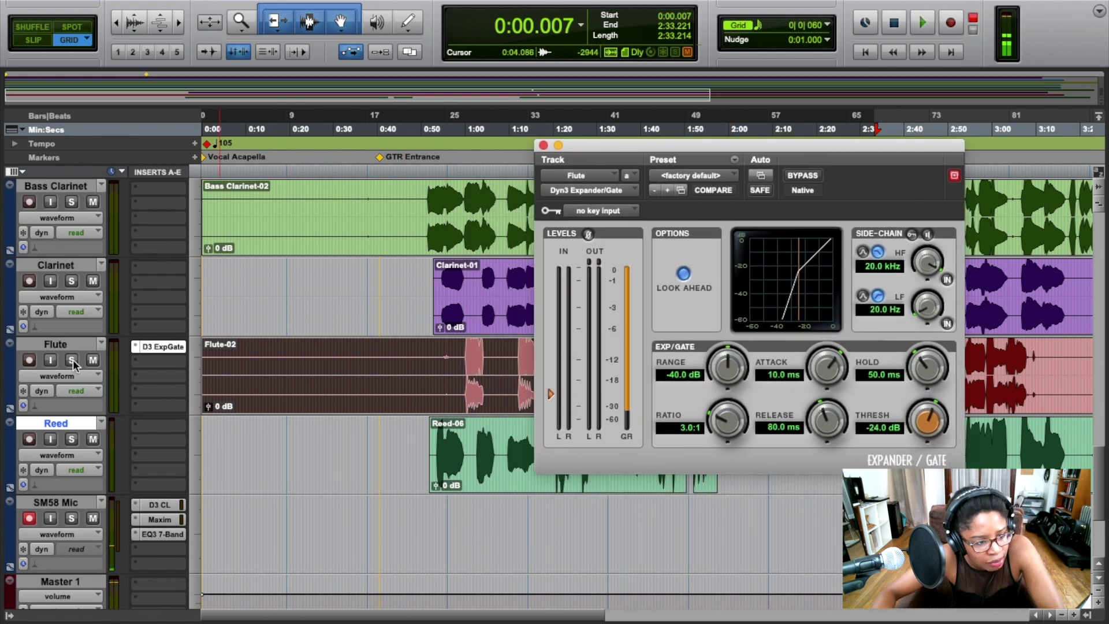
pyautogui.moveTo(616, 148); pyautogui.dragTo(690, 172)
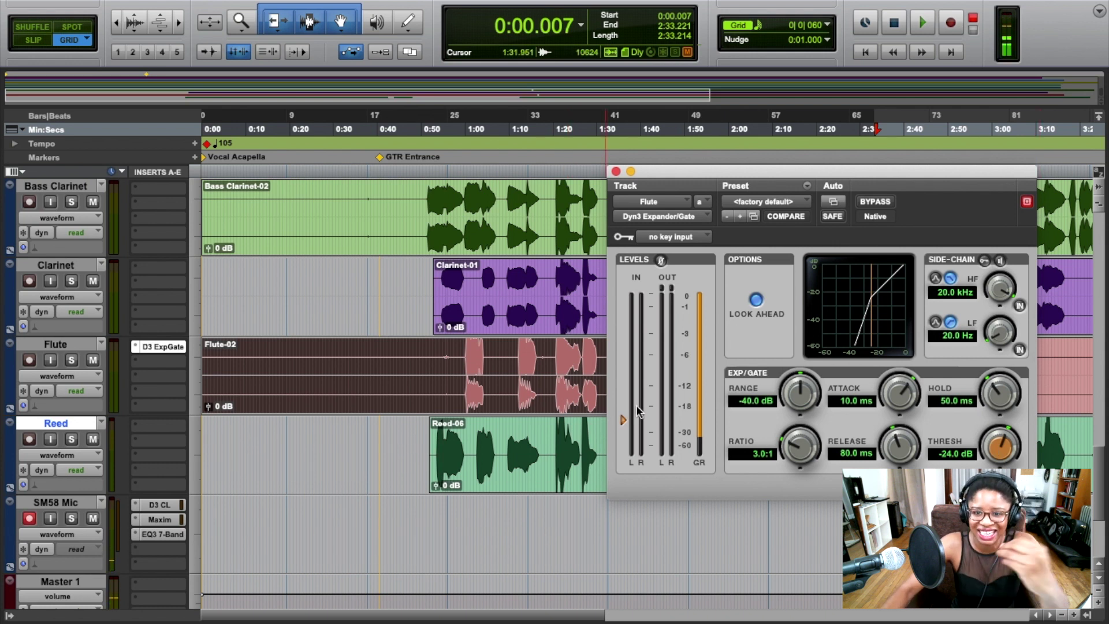
pyautogui.moveTo(693, 172); pyautogui.dragTo(700, 170)
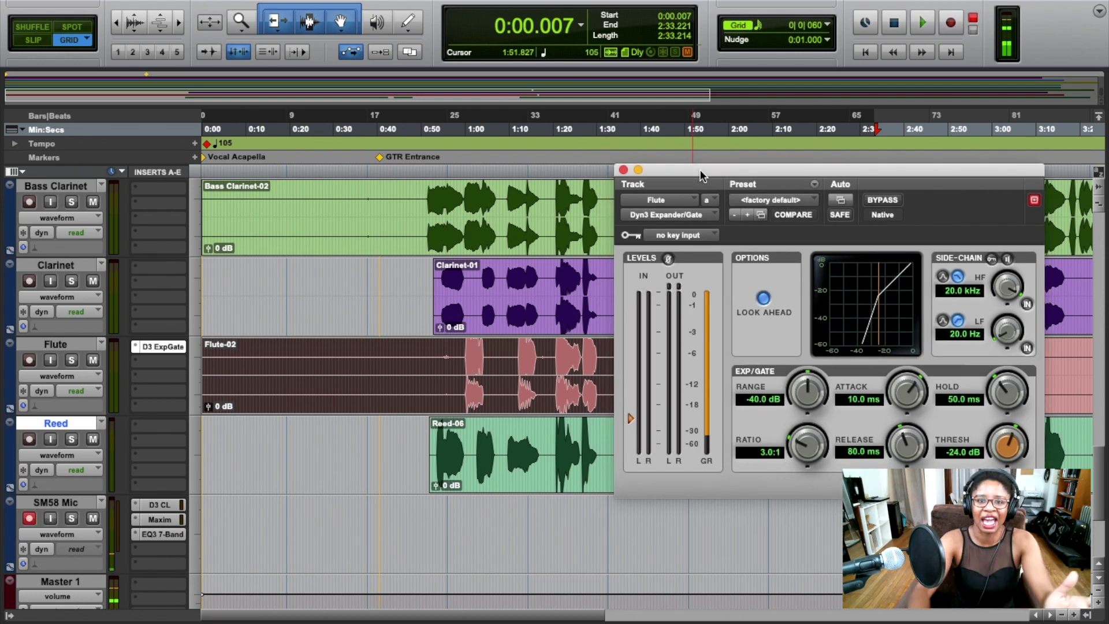
# Audition the soloed Flute track through the gate from 0:53.114, and close the plug-in window.
pyautogui.click(428, 175)
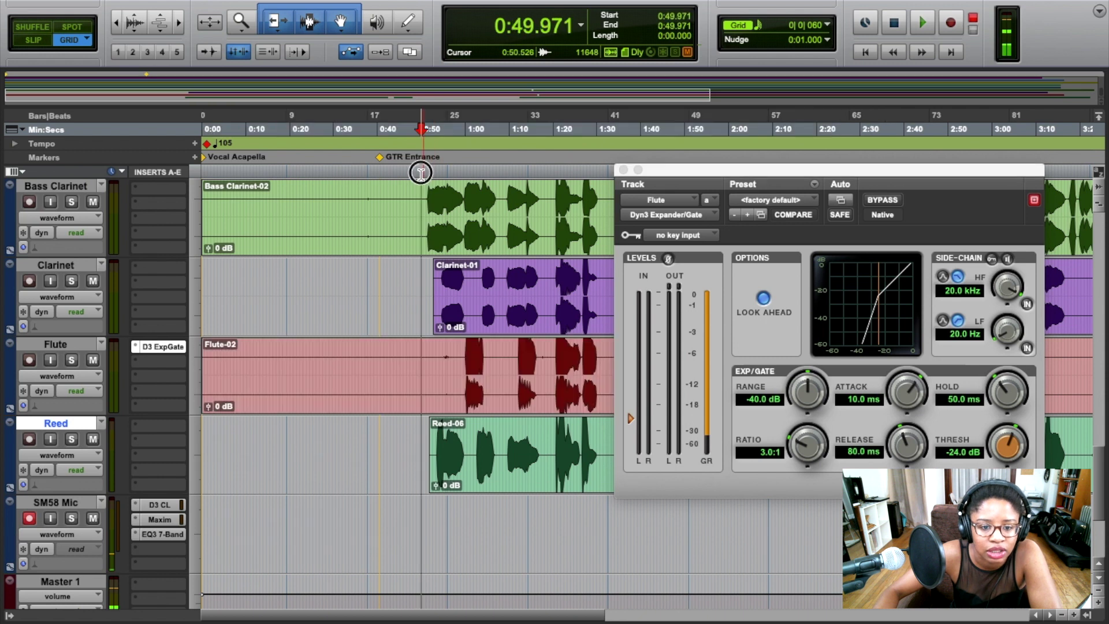
pyautogui.click(429, 175)
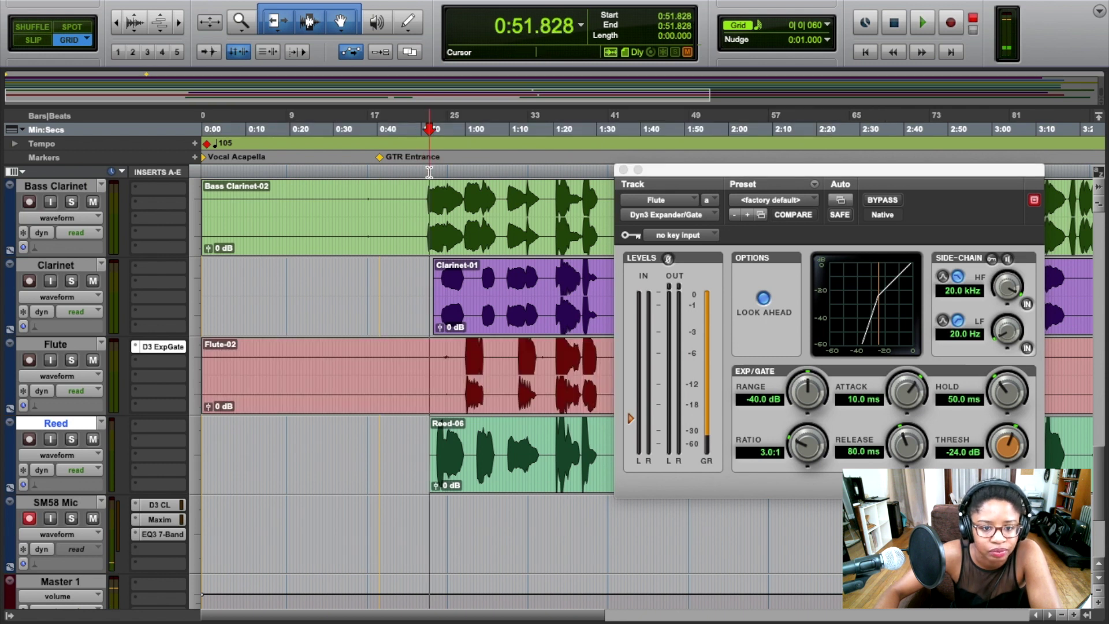
pyautogui.click(71, 361)
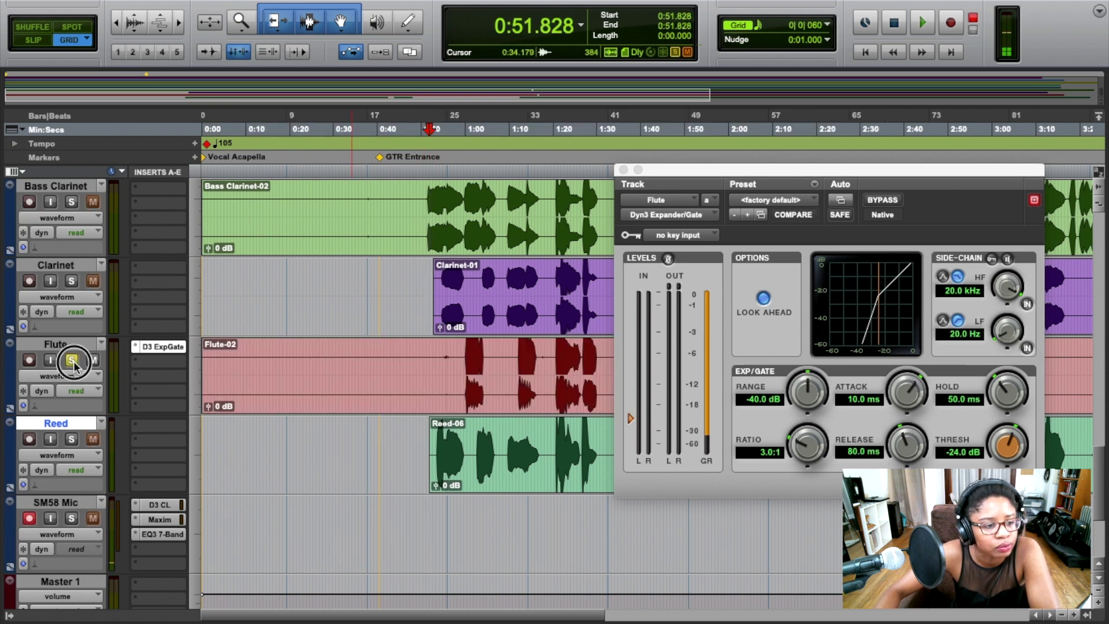
pyautogui.press('Left')
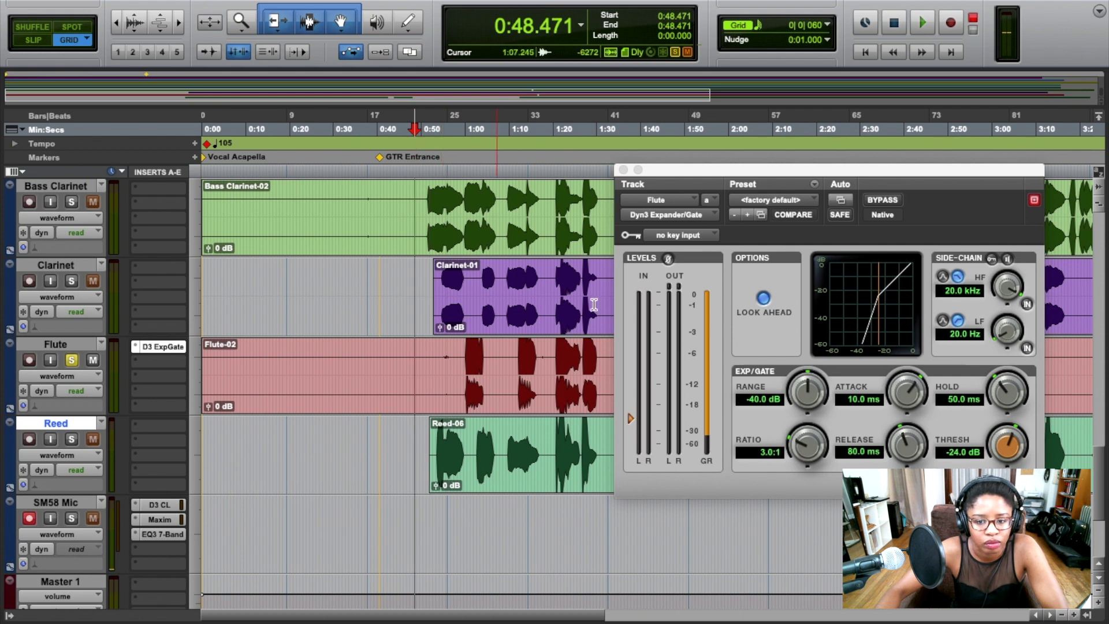
pyautogui.click(436, 173)
pyautogui.press('space')
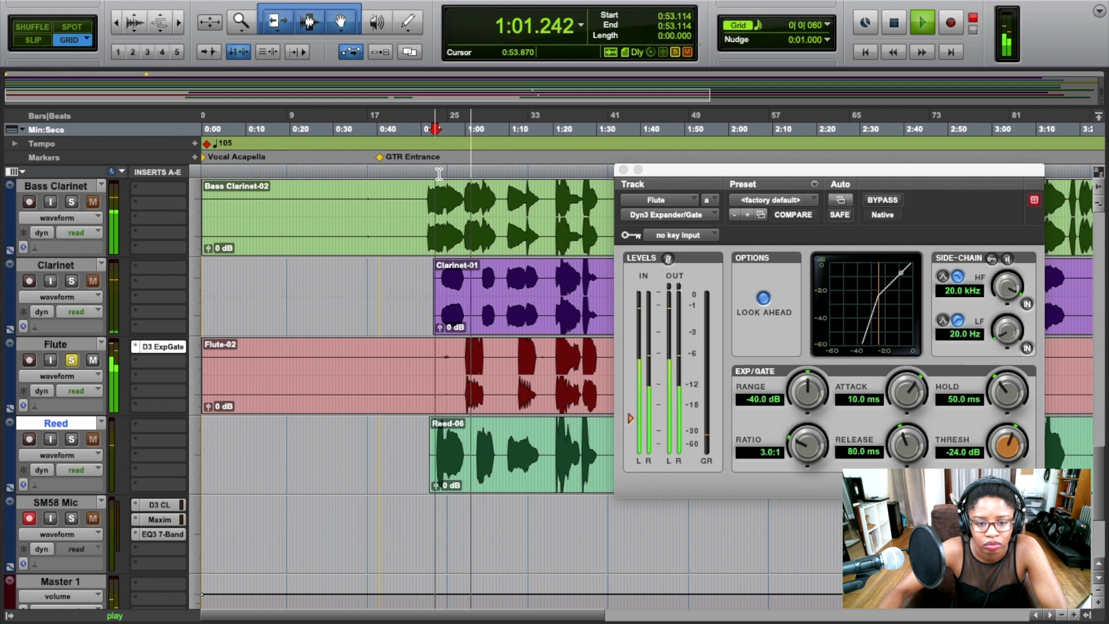
pyautogui.press('space')
pyautogui.click(622, 170)
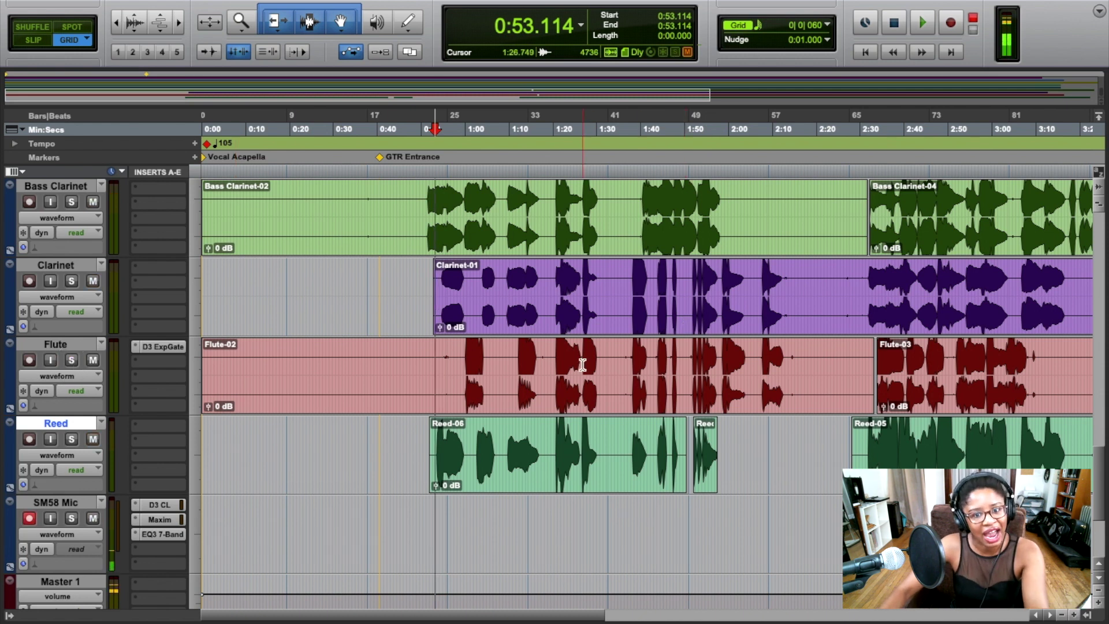
# Reopen the Flute track's Expander/Gate window, shift it slightly aside, and close it.
pyautogui.click(171, 348)
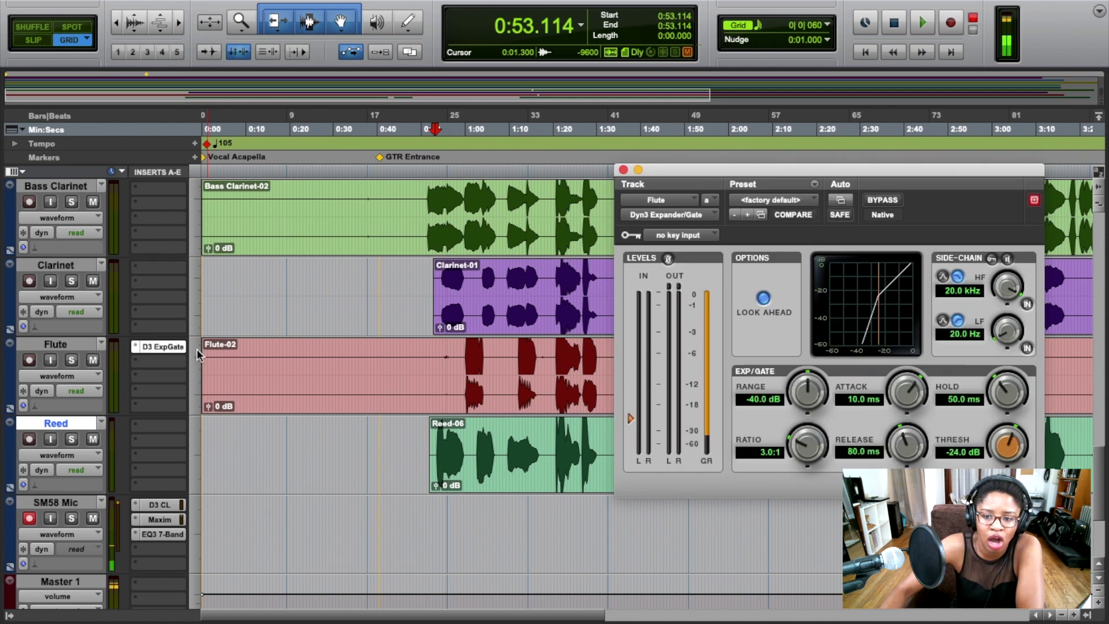
pyautogui.moveTo(673, 171); pyautogui.dragTo(713, 169)
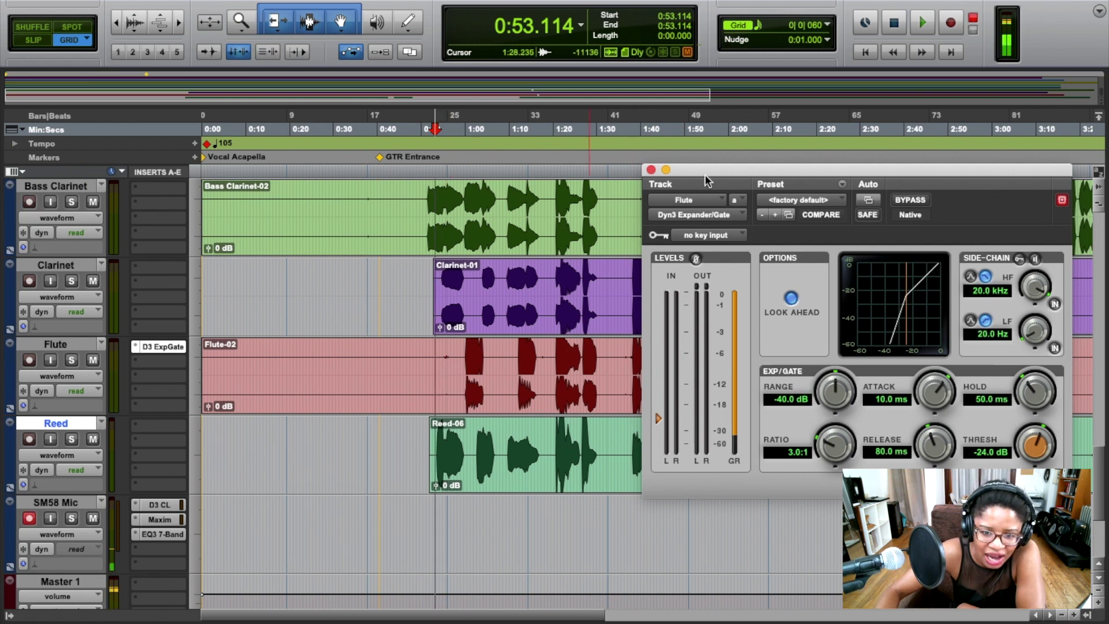
pyautogui.click(666, 170)
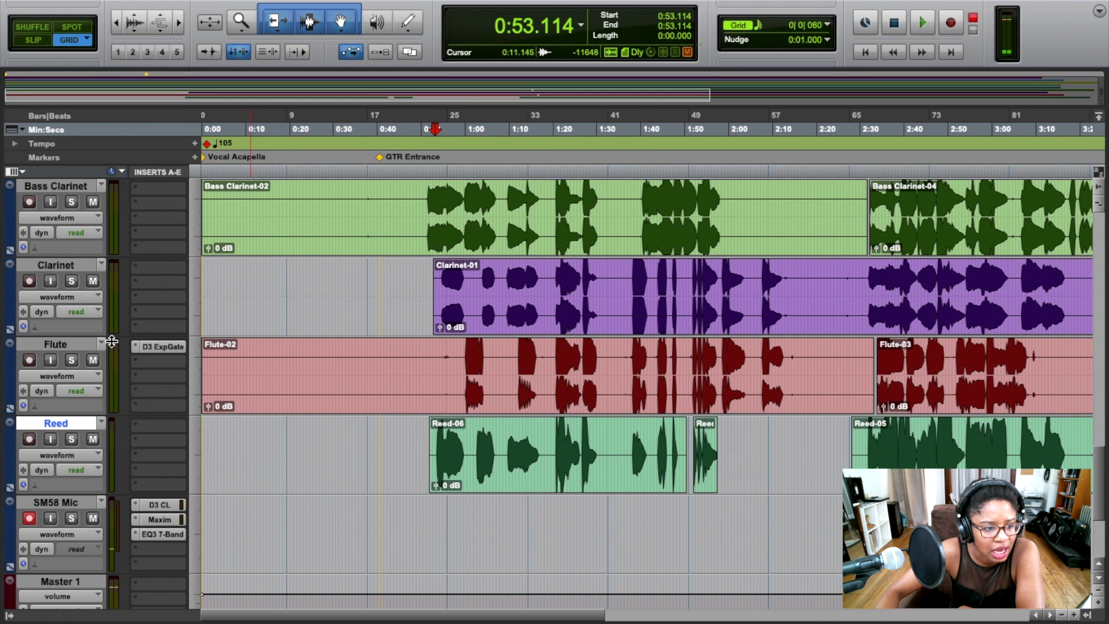
# Solo the Flute and audition the small noise before its first phrase from 0:53.114 with the gate active.
pyautogui.click(445, 357)
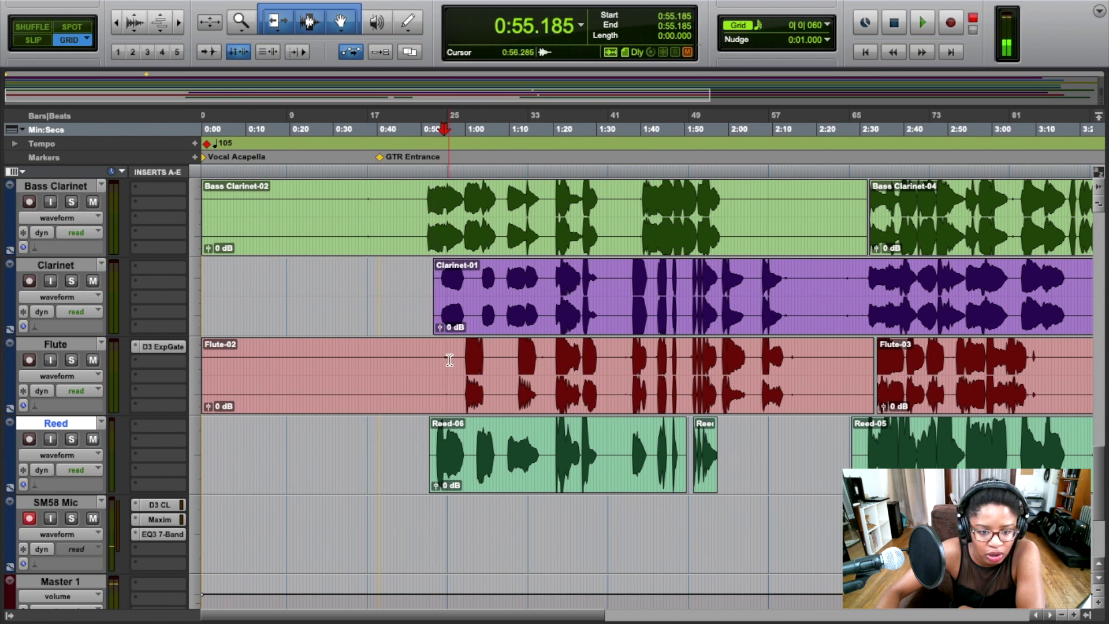
pyautogui.click(453, 359)
pyautogui.click(439, 359)
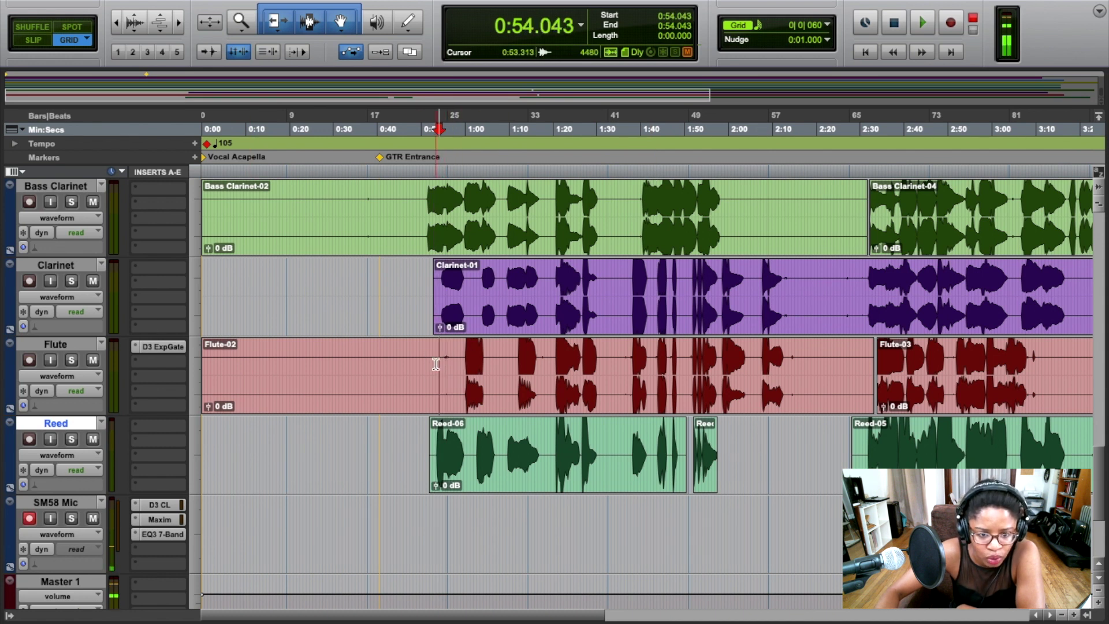
pyautogui.click(438, 360)
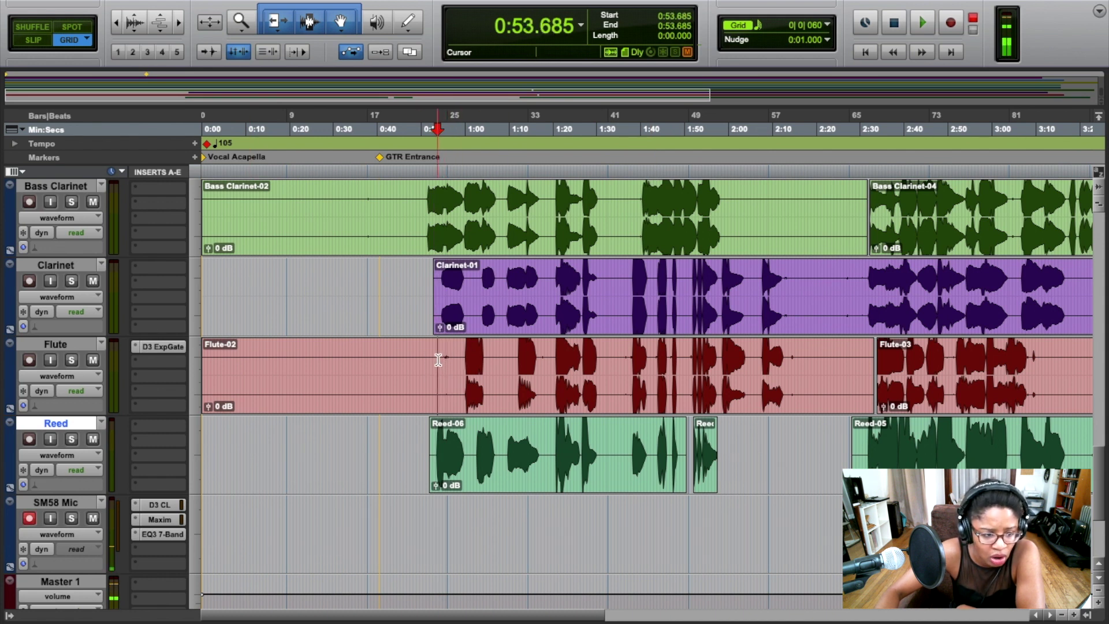
pyautogui.click(72, 360)
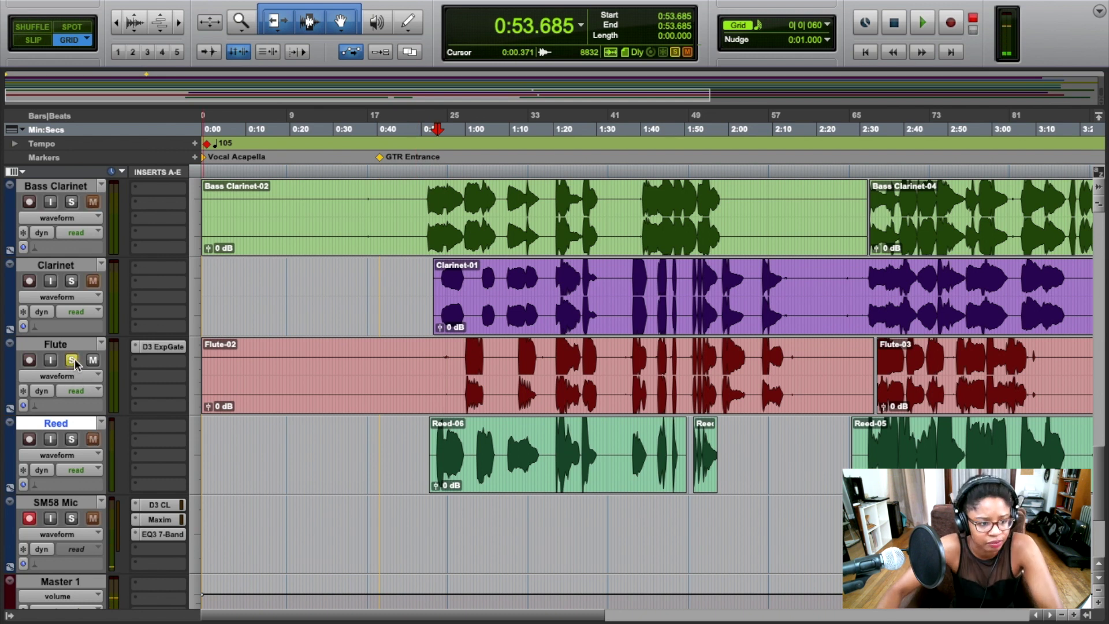
pyautogui.click(441, 354)
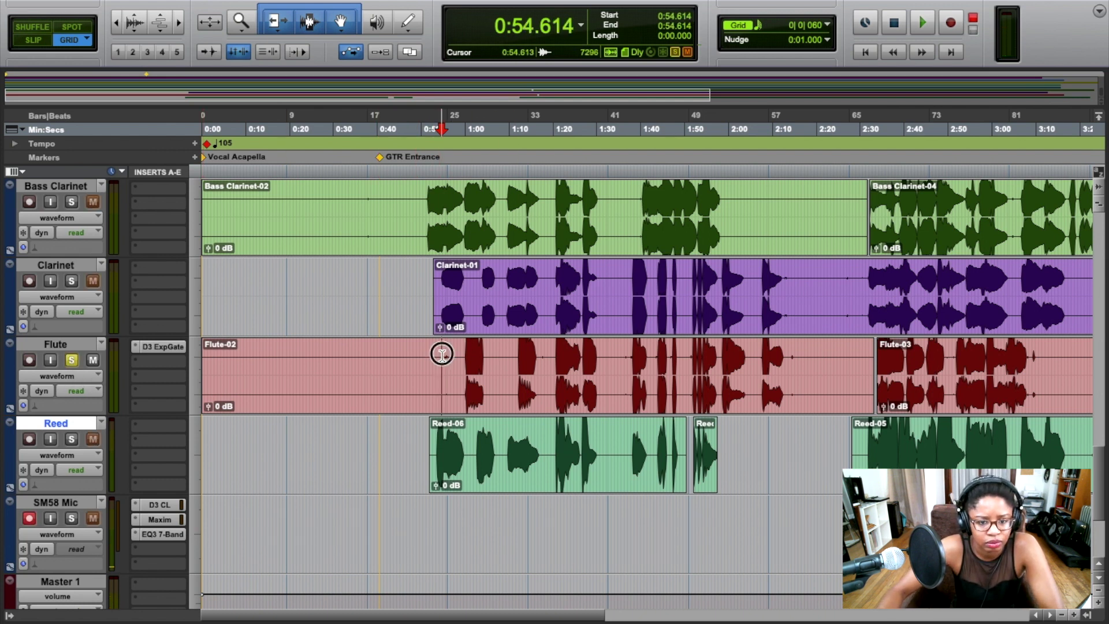
pyautogui.click(437, 174)
pyautogui.press('space')
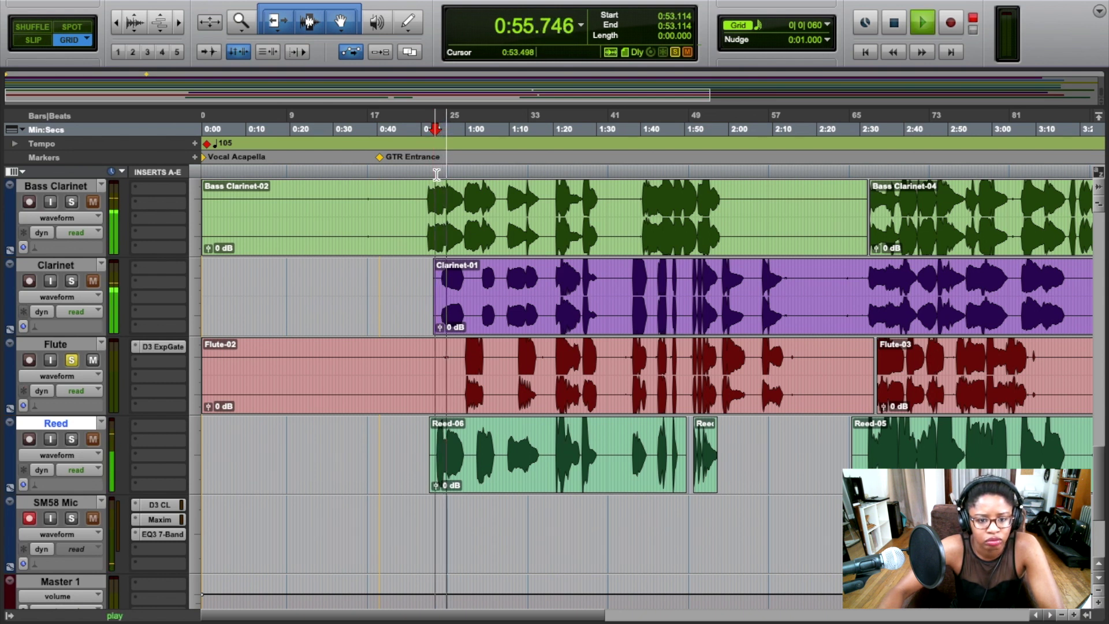
pyautogui.press('space')
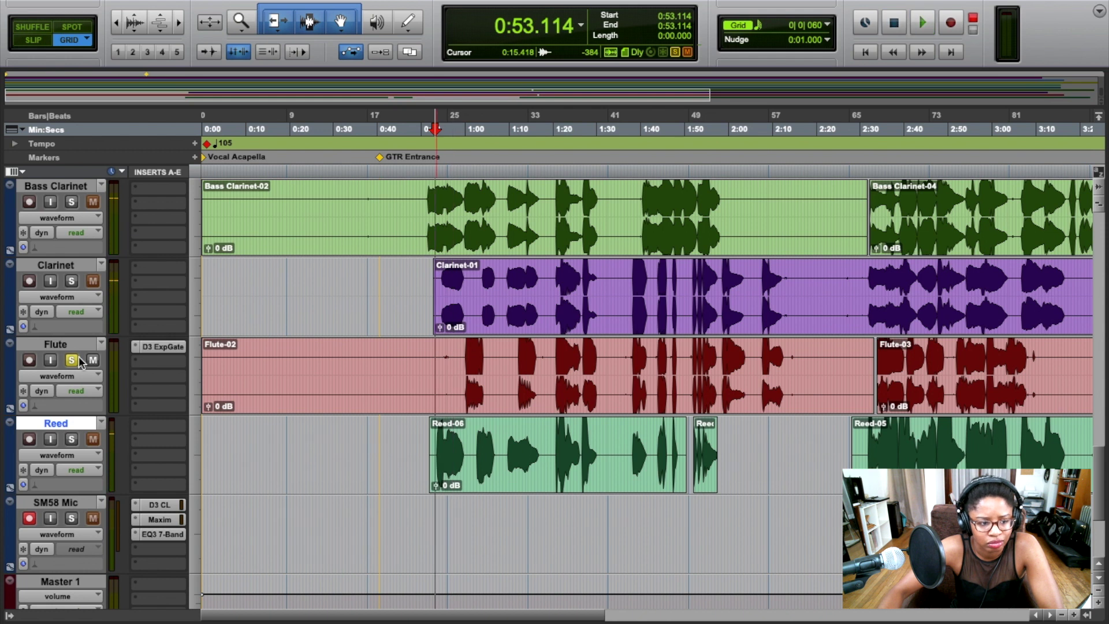
pyautogui.click(432, 173)
pyautogui.click(455, 345)
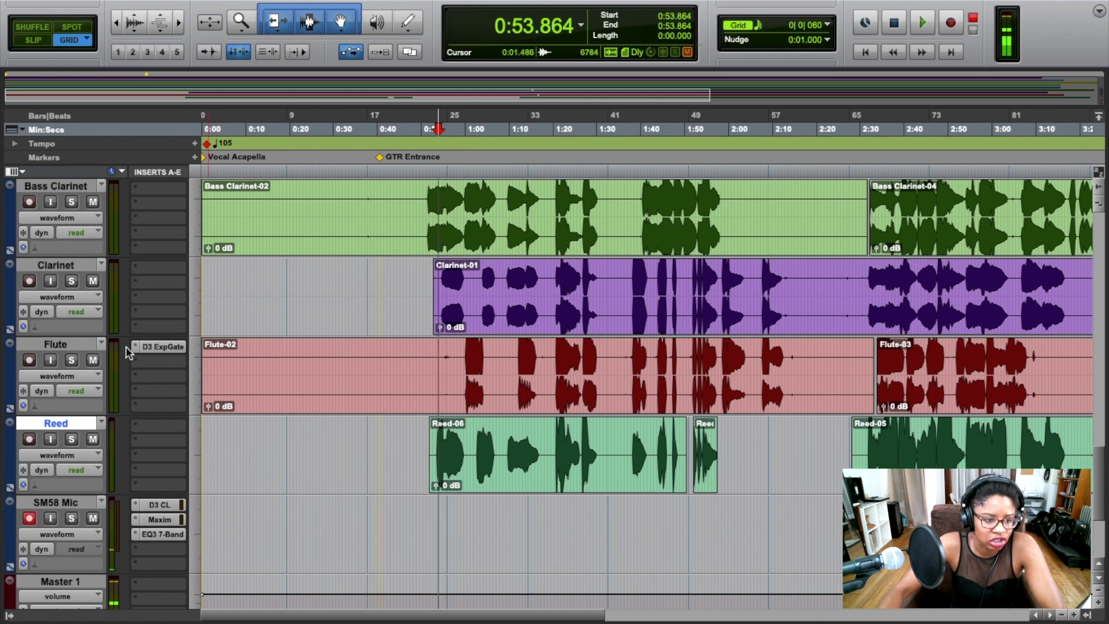
# Bypass the Flute's Expander/Gate, audition the soloed track from 0:51.257 for comparison, and re-enable the gate.
pyautogui.click(164, 349)
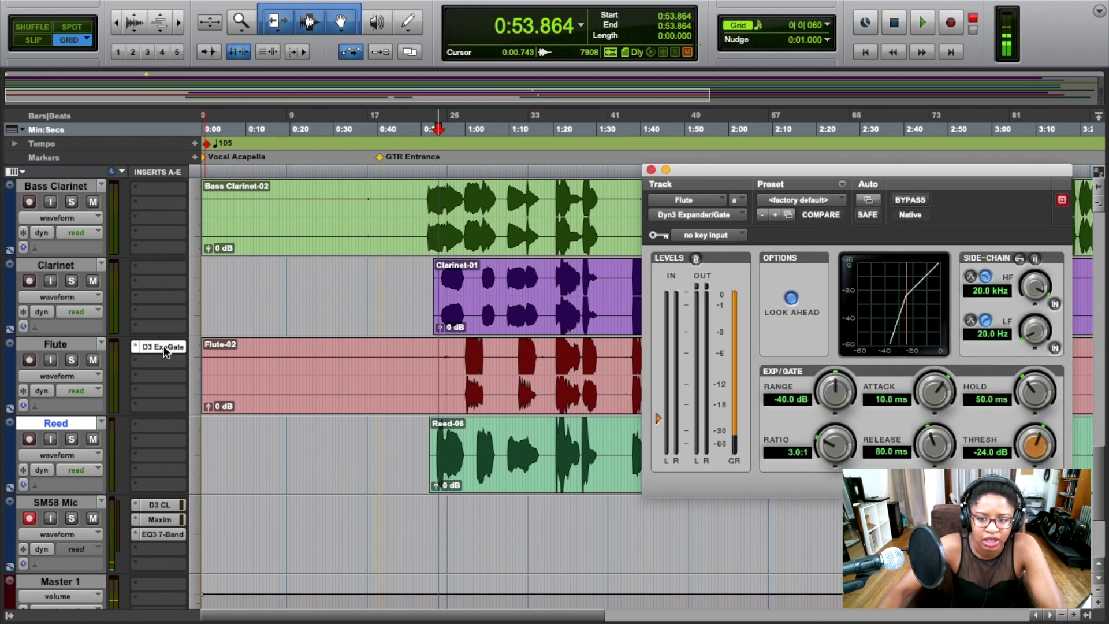
pyautogui.click(910, 200)
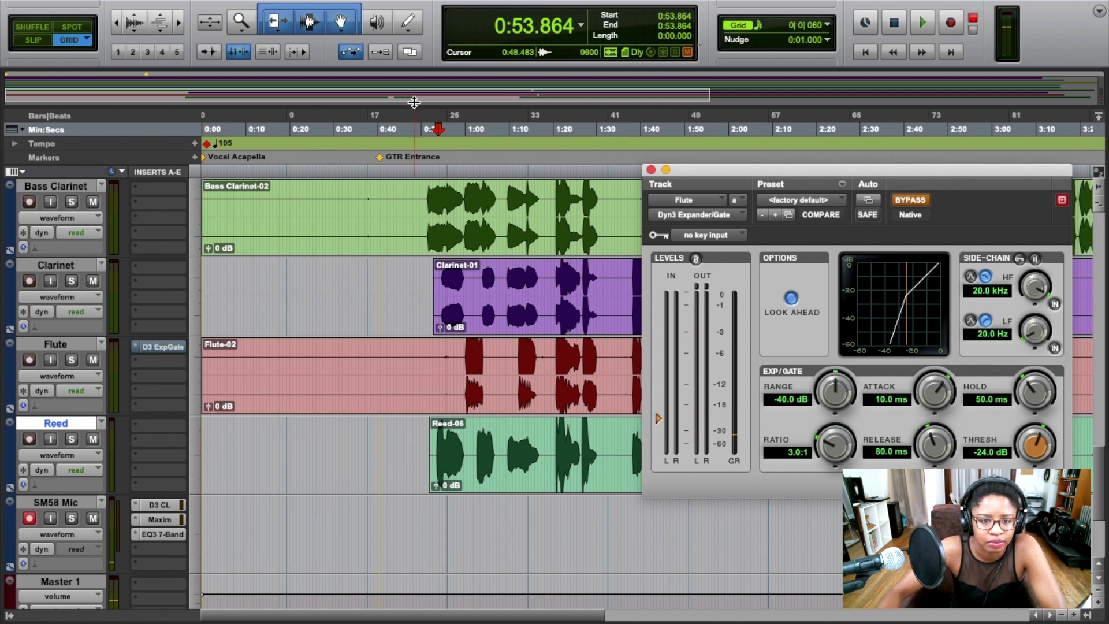
pyautogui.click(427, 185)
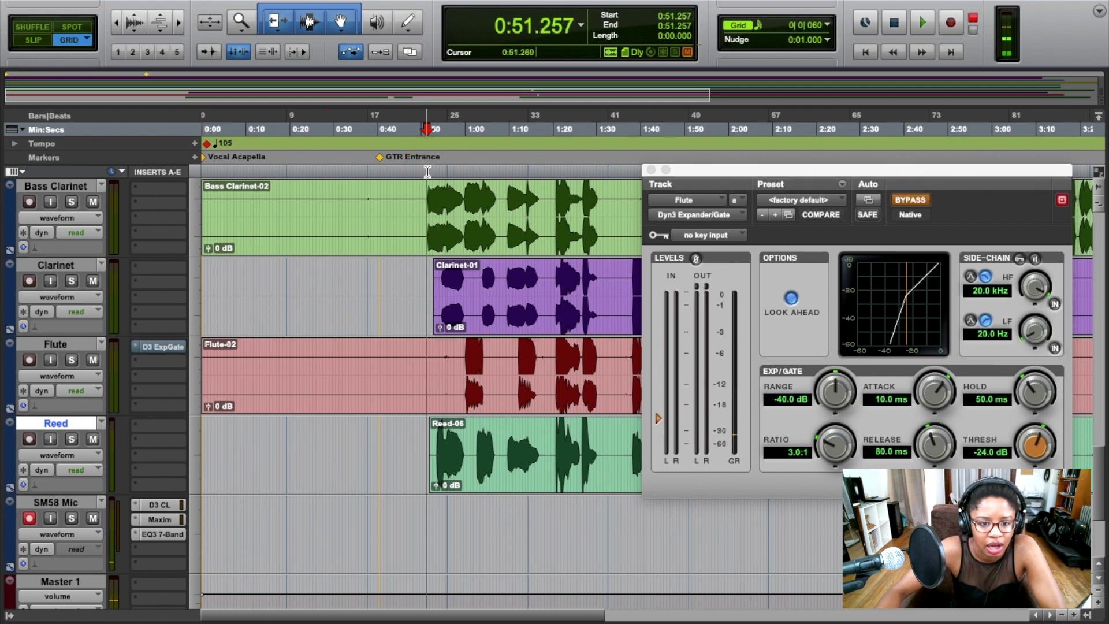
pyautogui.click(71, 359)
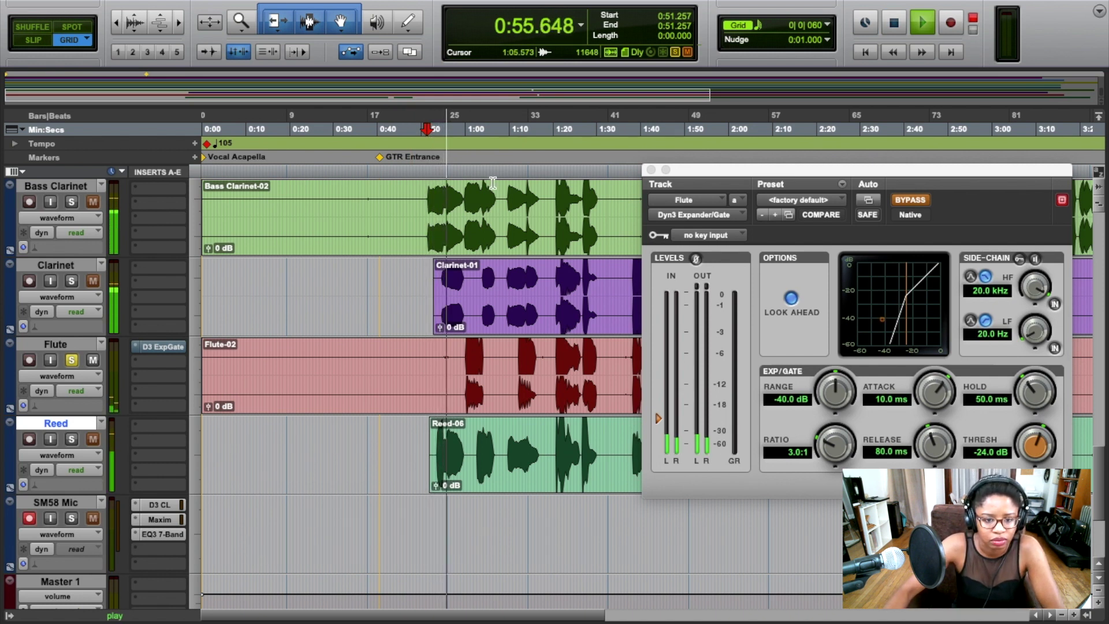
pyautogui.press('space')
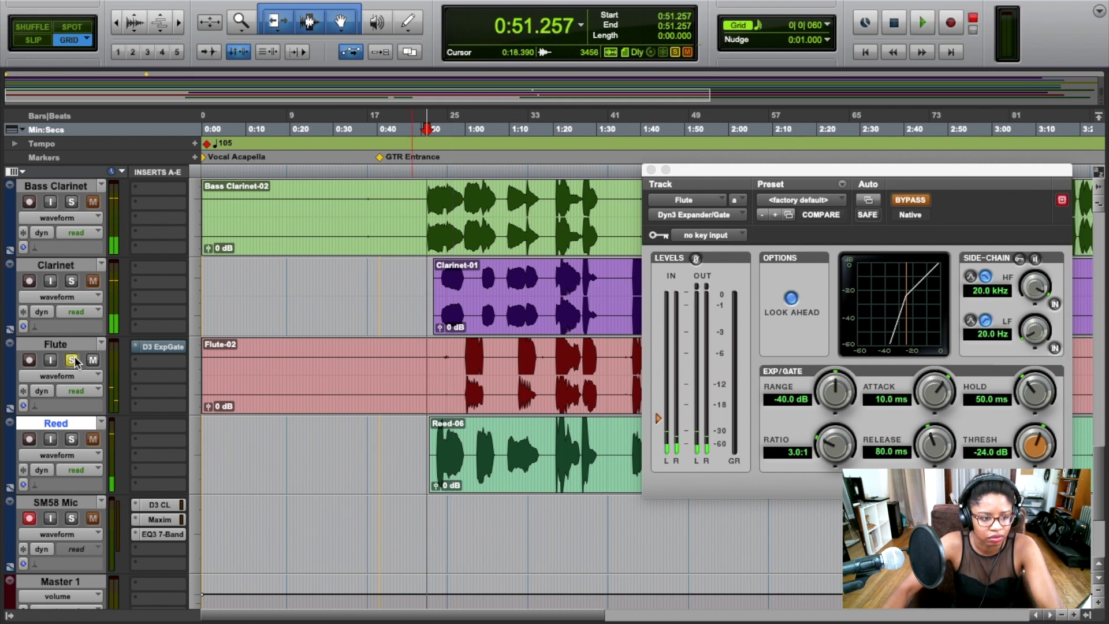
pyautogui.click(72, 360)
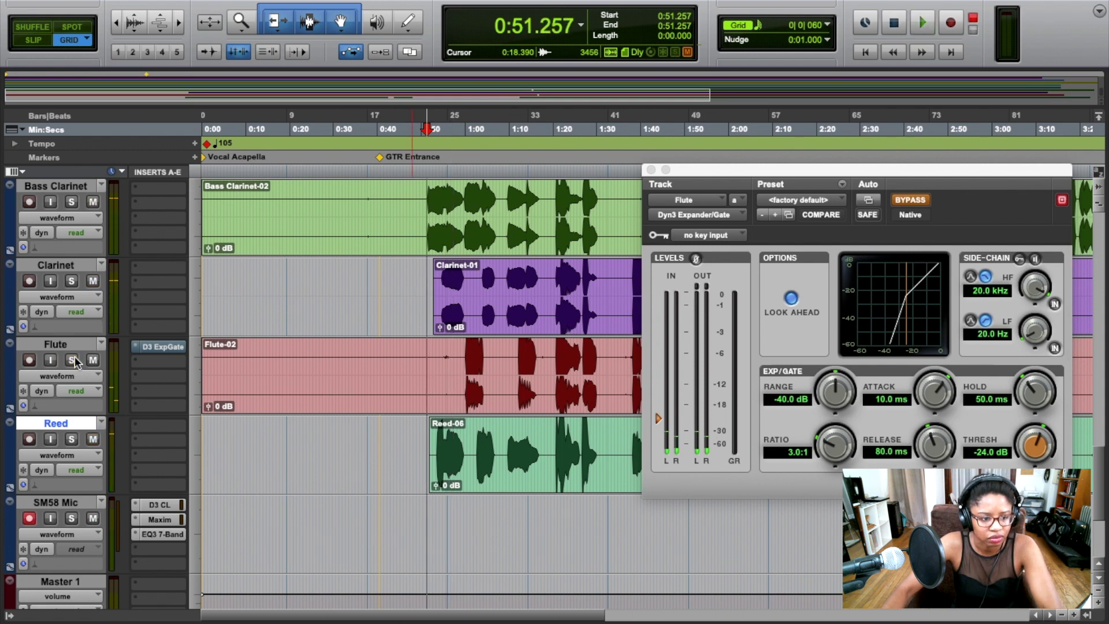
pyautogui.click(916, 198)
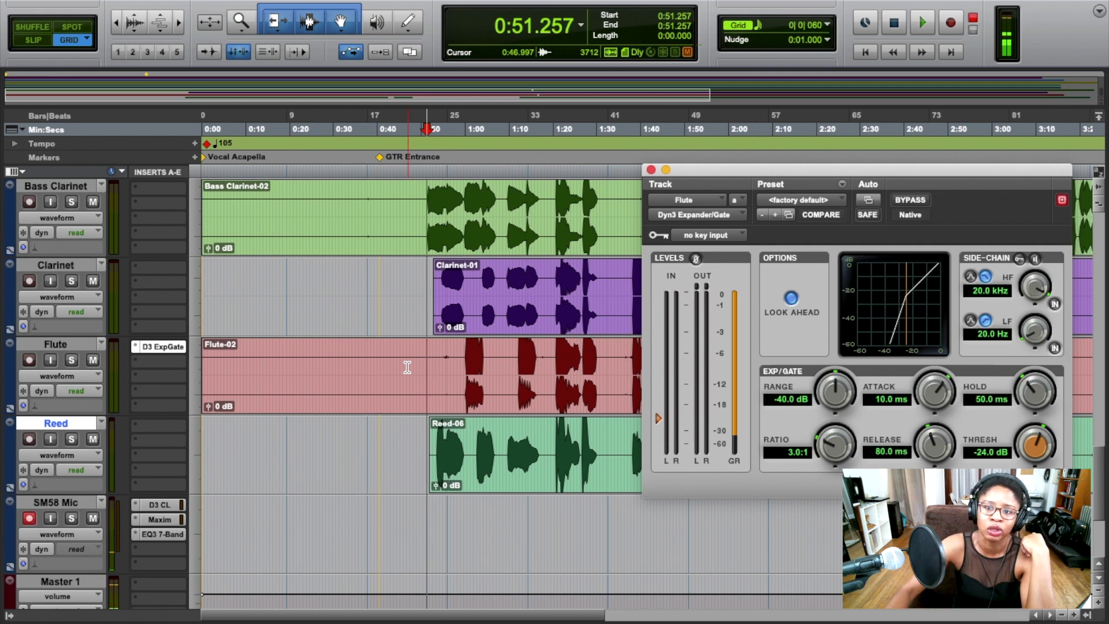
# Review the Flute's Expander/Gate, place the edit cursor at 0:54.257 just before the Flute's first phrase, and close the plug-in window.
pyautogui.moveTo(714, 175); pyautogui.dragTo(674, 134)
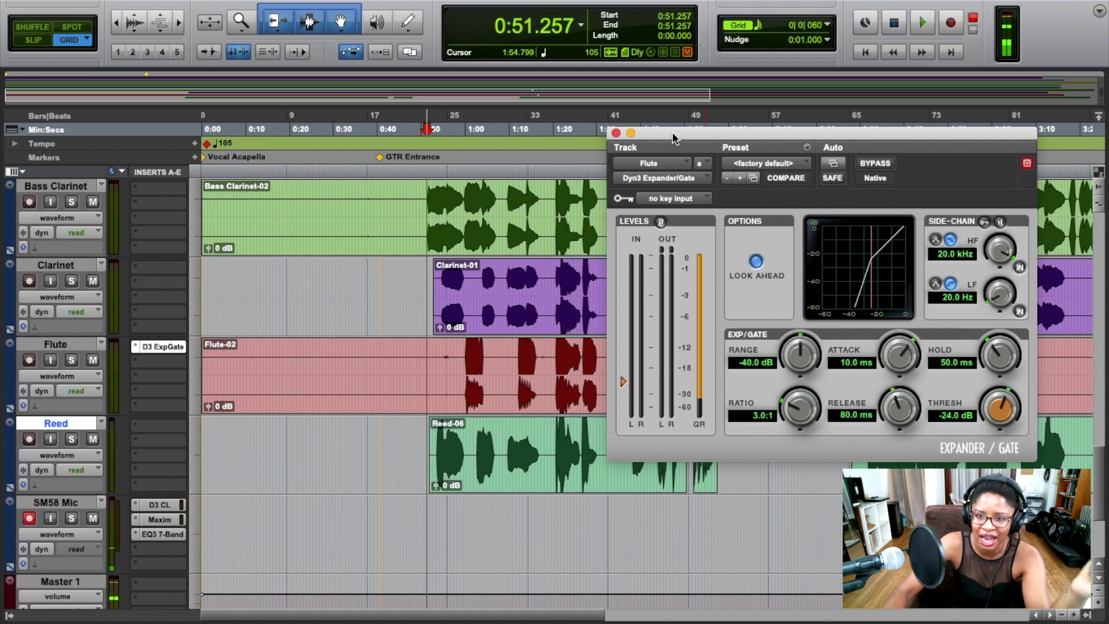
pyautogui.click(616, 133)
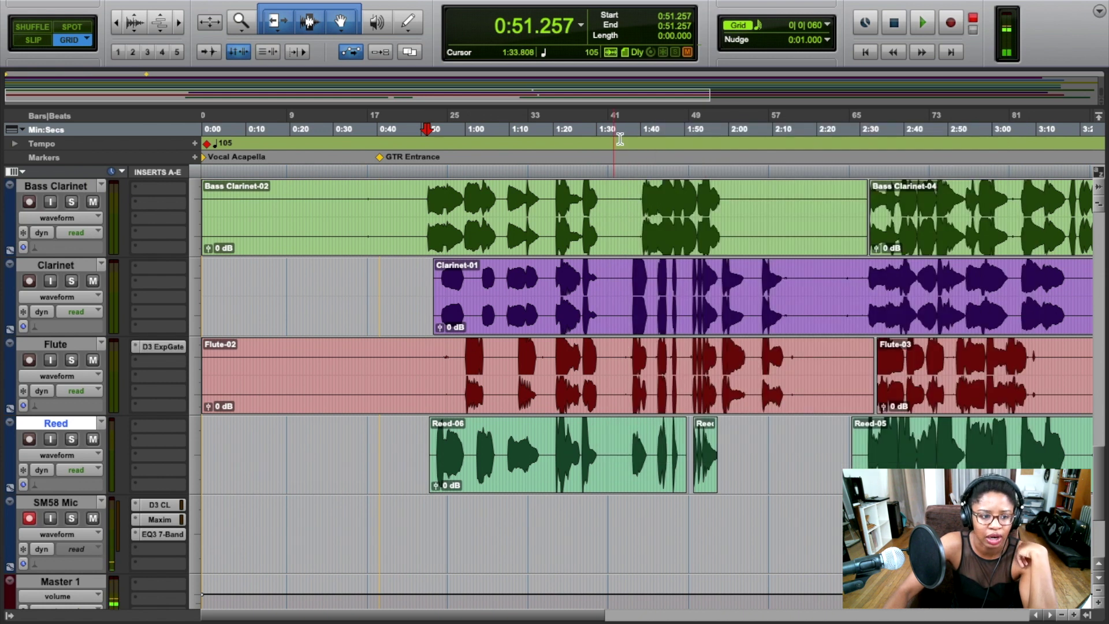
pyautogui.click(156, 347)
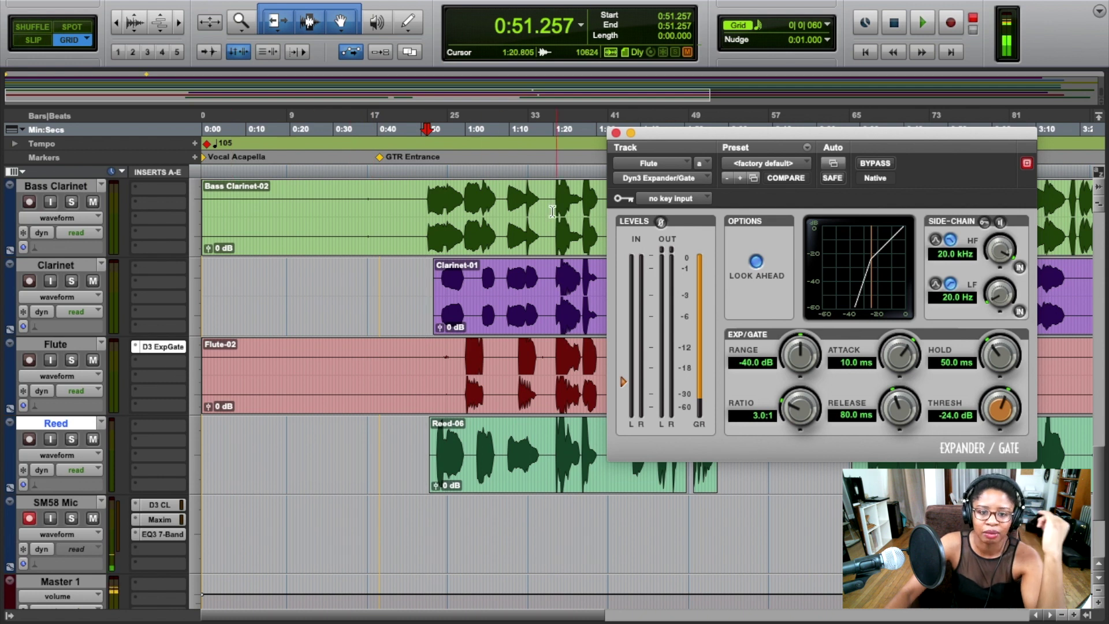
pyautogui.moveTo(460, 359); pyautogui.dragTo(438, 363)
pyautogui.doubleClick(430, 381)
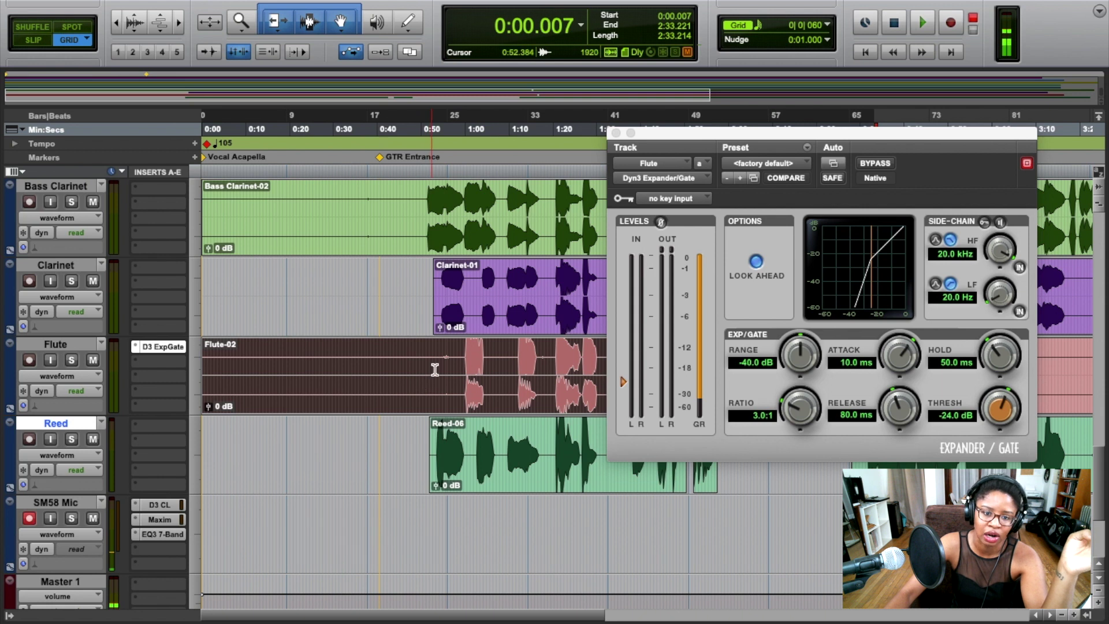
pyautogui.click(441, 362)
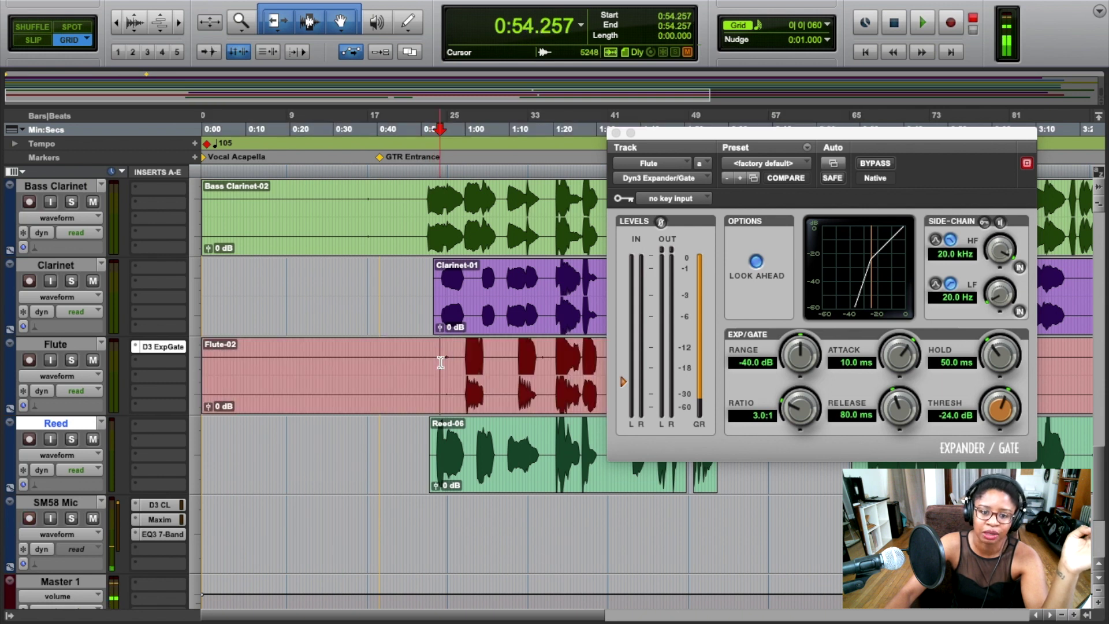
pyautogui.click(615, 133)
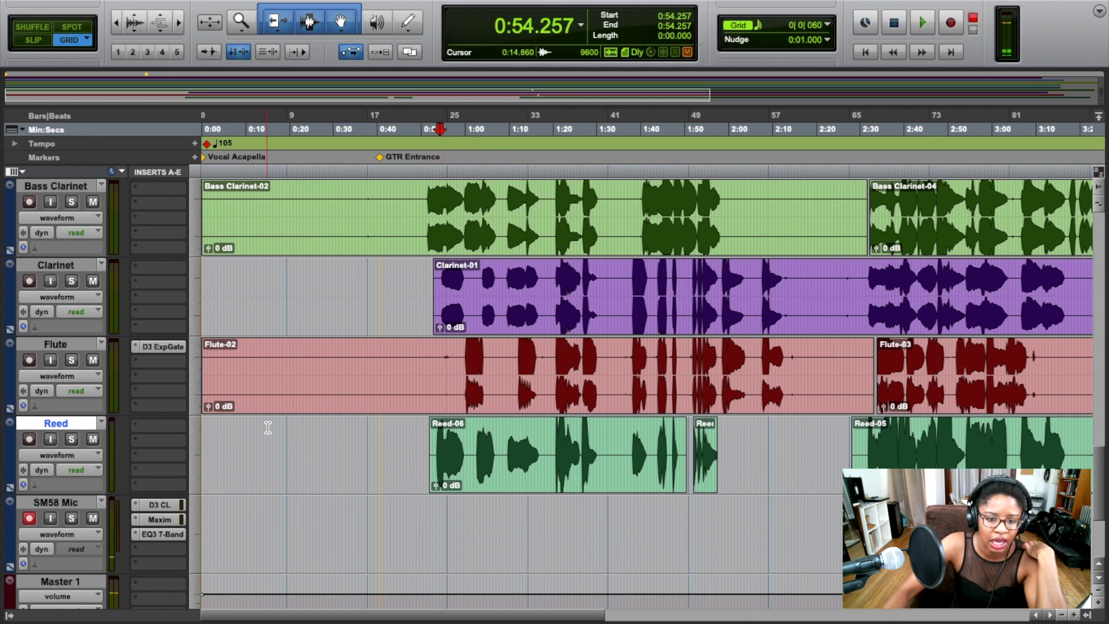
# Switch the Bass Clarinet track from waveform view to playlists view.
pyautogui.scroll(8, 270, 417)
pyautogui.scroll(4, 270, 417)
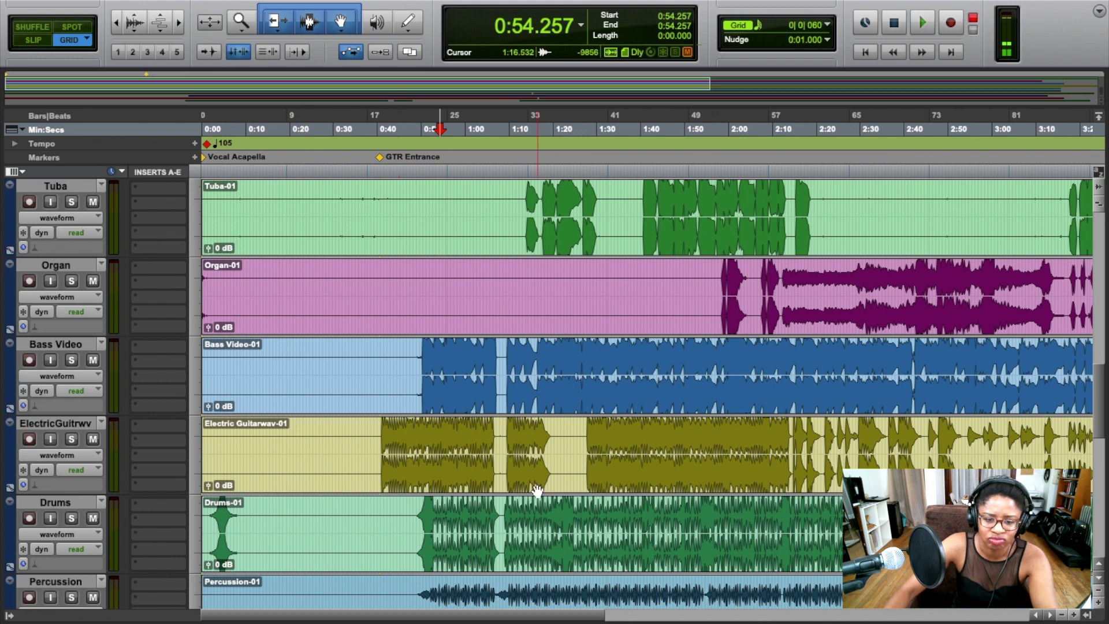
pyautogui.scroll(-4, 507, 483)
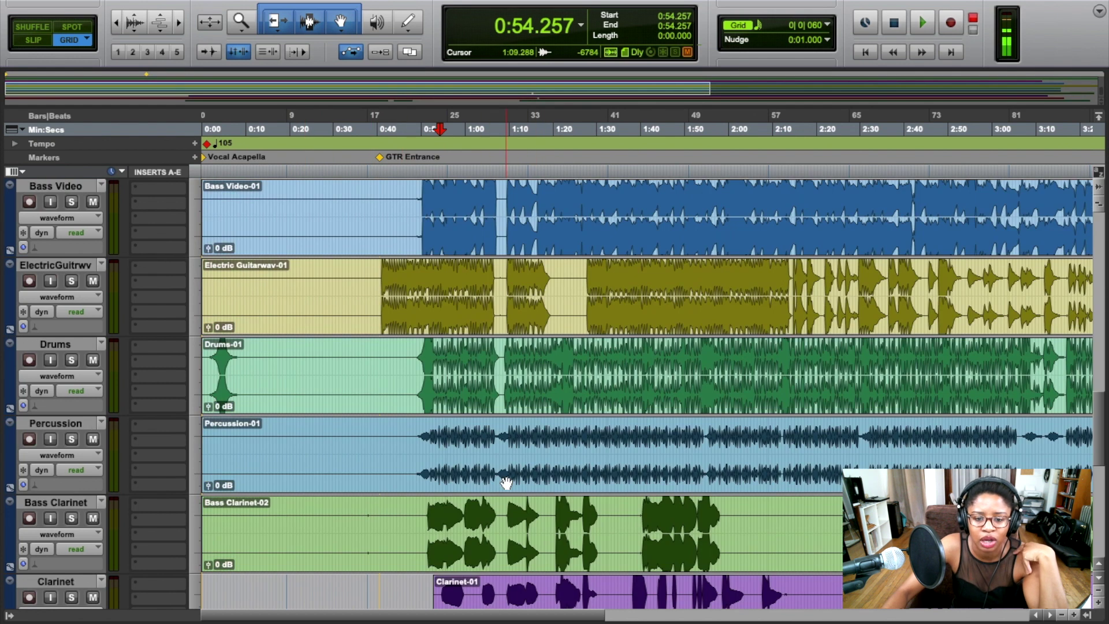
pyautogui.scroll(-2, 506, 483)
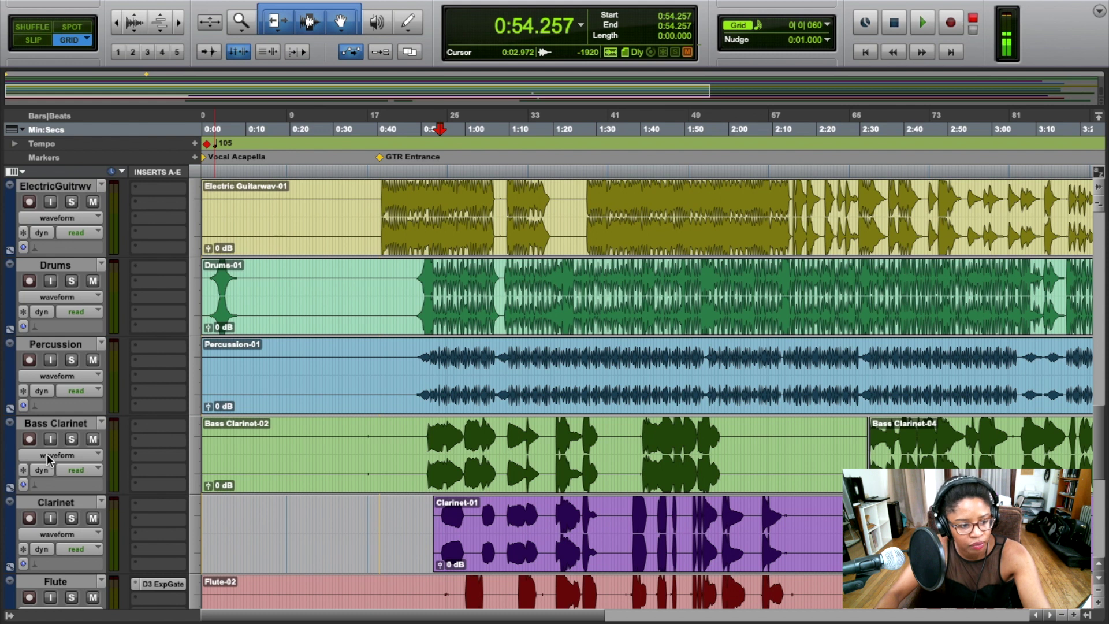
pyautogui.click(77, 457)
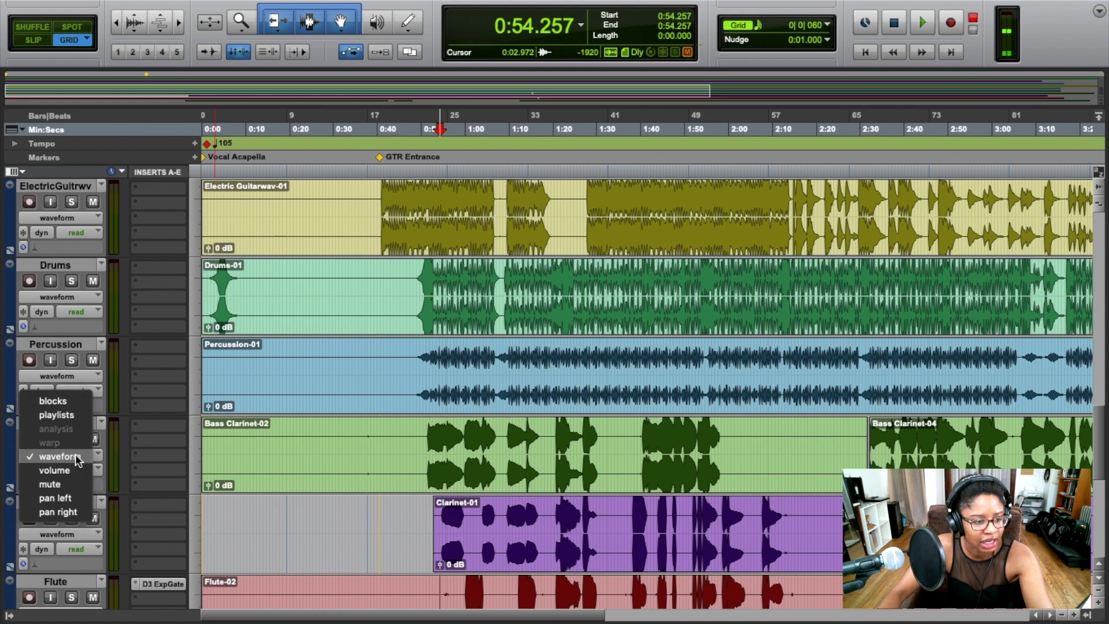
pyautogui.click(80, 415)
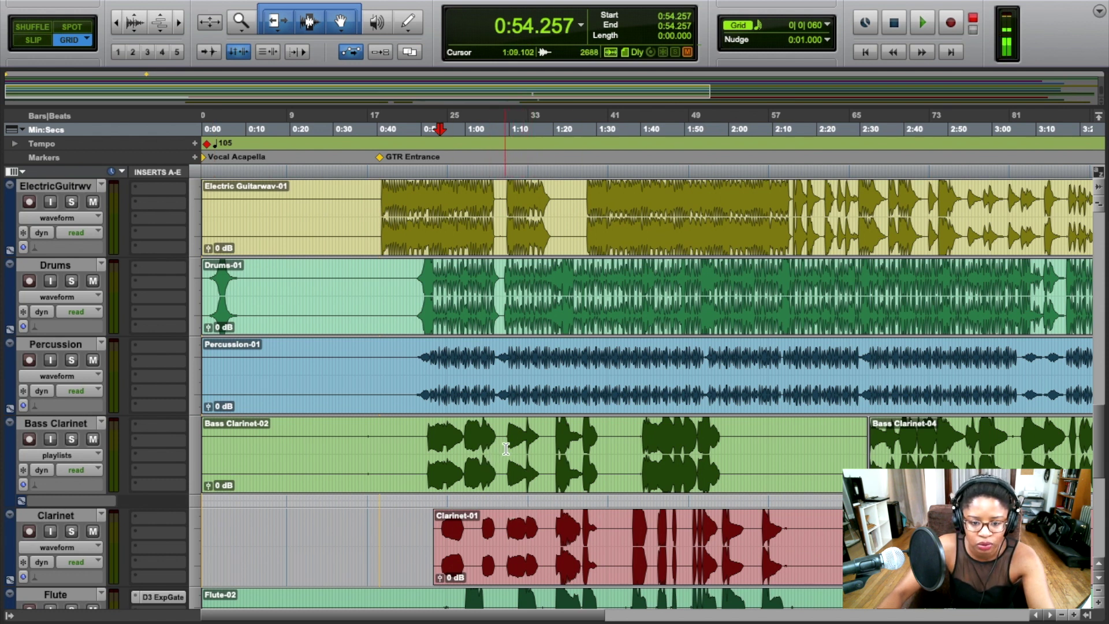
# Separate the Bass Clarinet phrase from 1:08.721 to 1:18.578 into its own clip.
pyautogui.moveTo(504, 447); pyautogui.dragTo(548, 446)
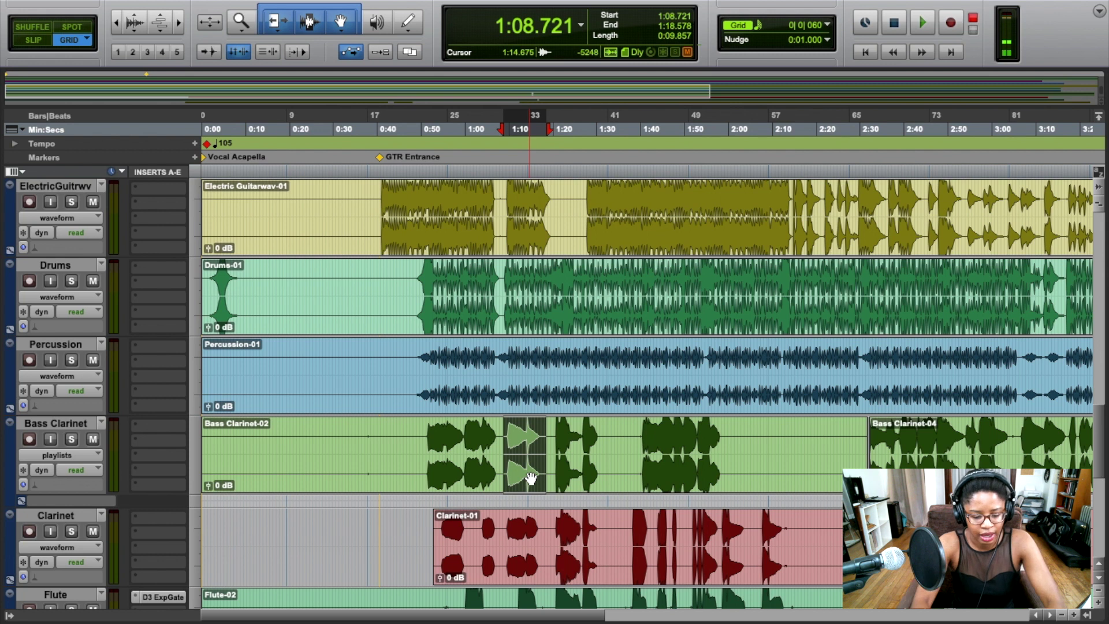
pyautogui.hotkey('ctrl', 'e')
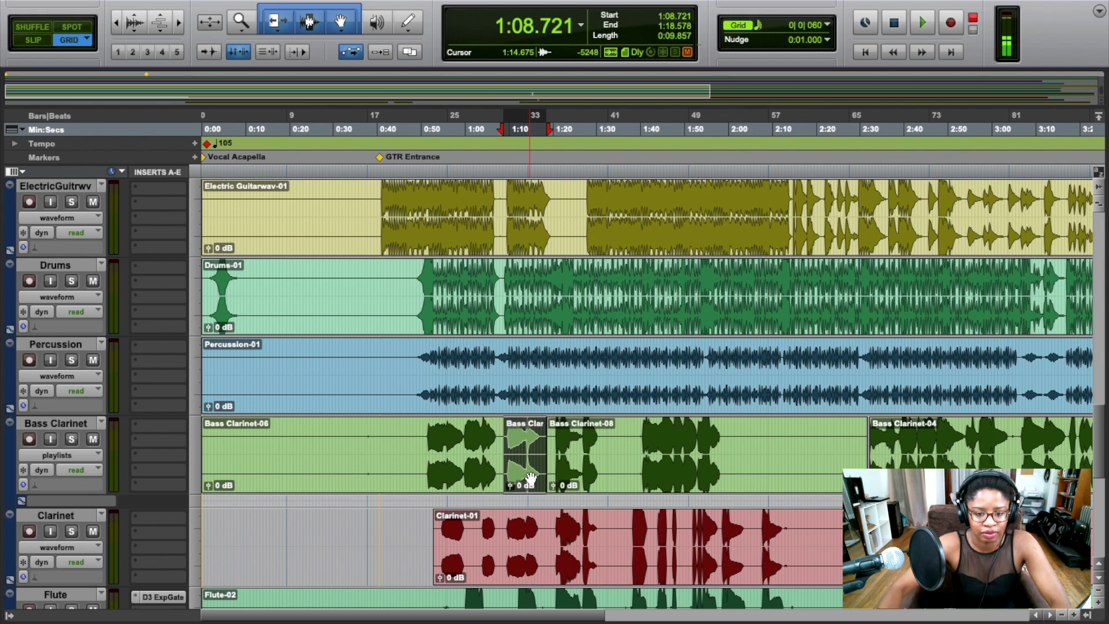
pyautogui.scroll(-2, 530, 477)
pyautogui.scroll(2, 530, 478)
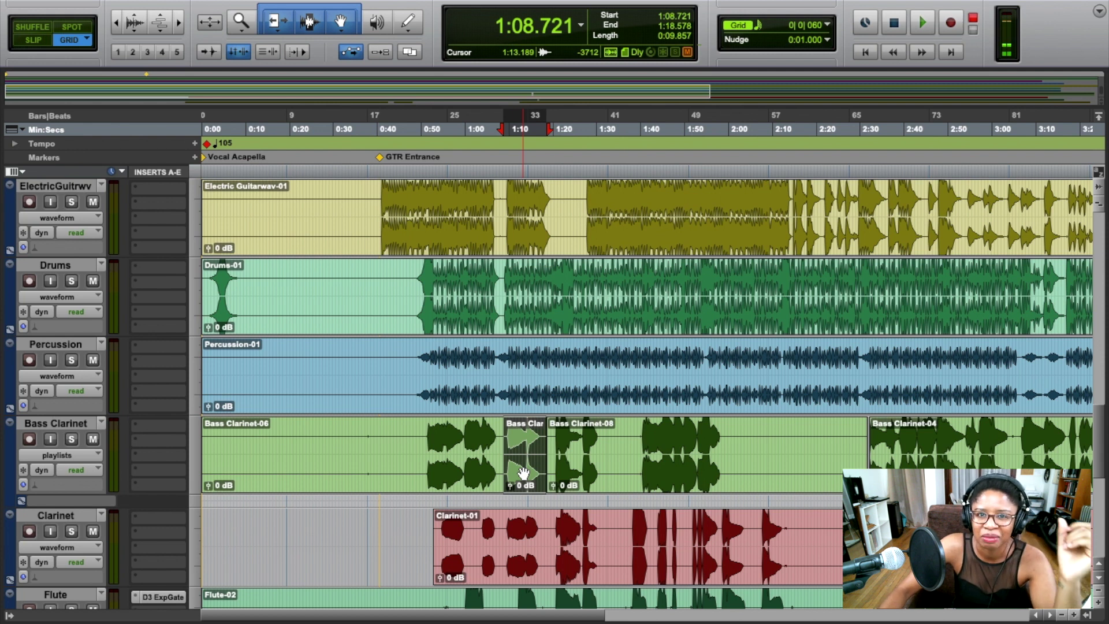
# Try moving the separated Bass Clarinet clip to an alternate playlist lane and copying it back to the main playlist.
pyautogui.click(523, 462)
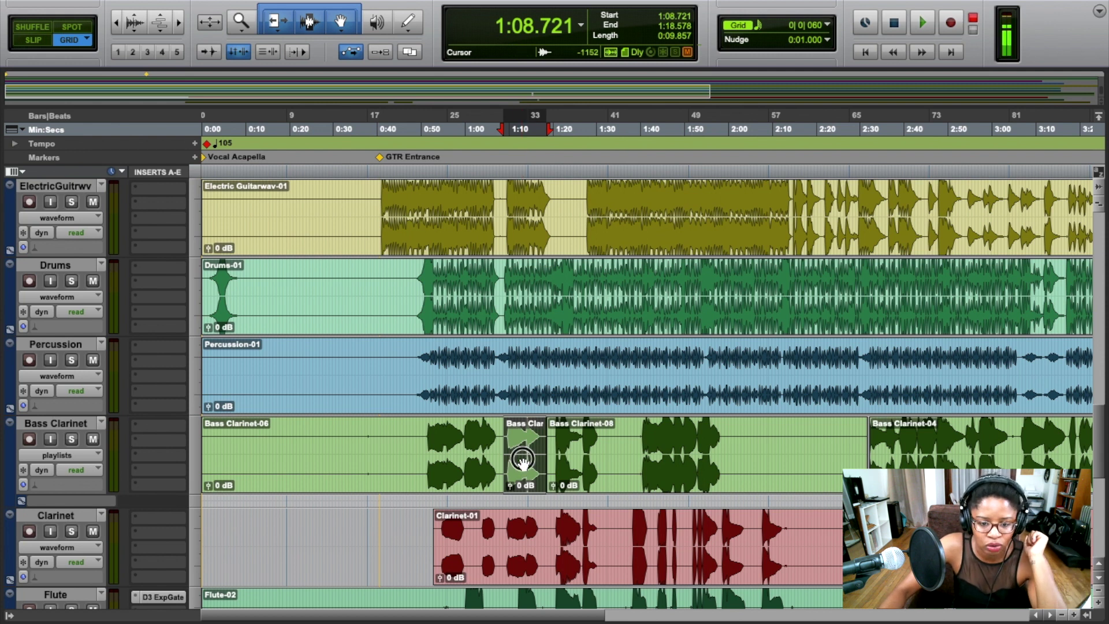
pyautogui.moveTo(523, 462); pyautogui.dragTo(523, 502)
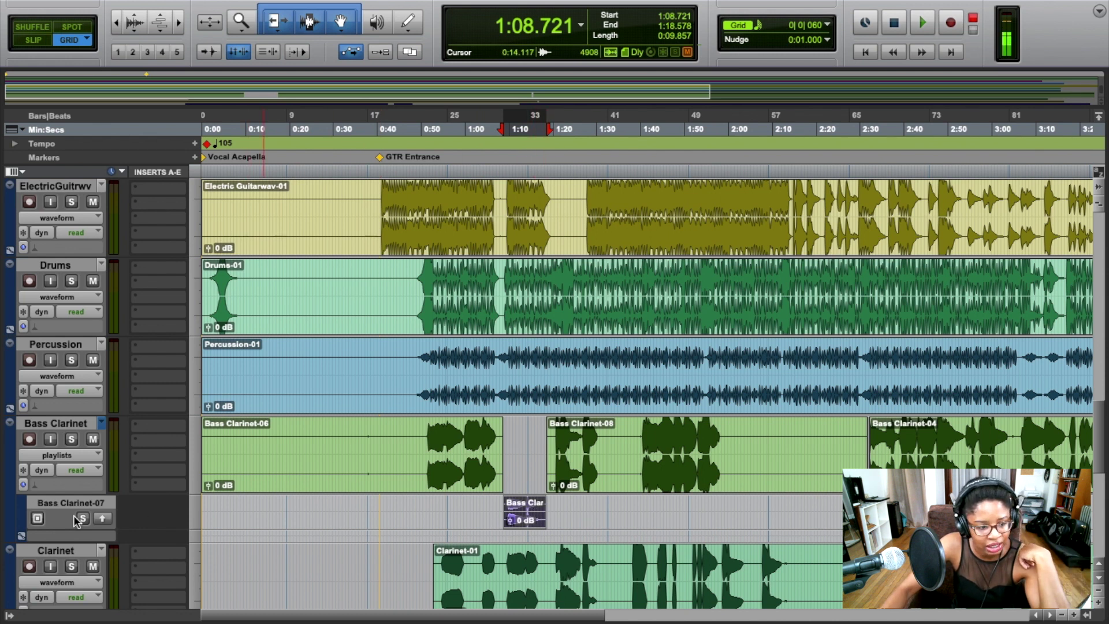
pyautogui.click(104, 518)
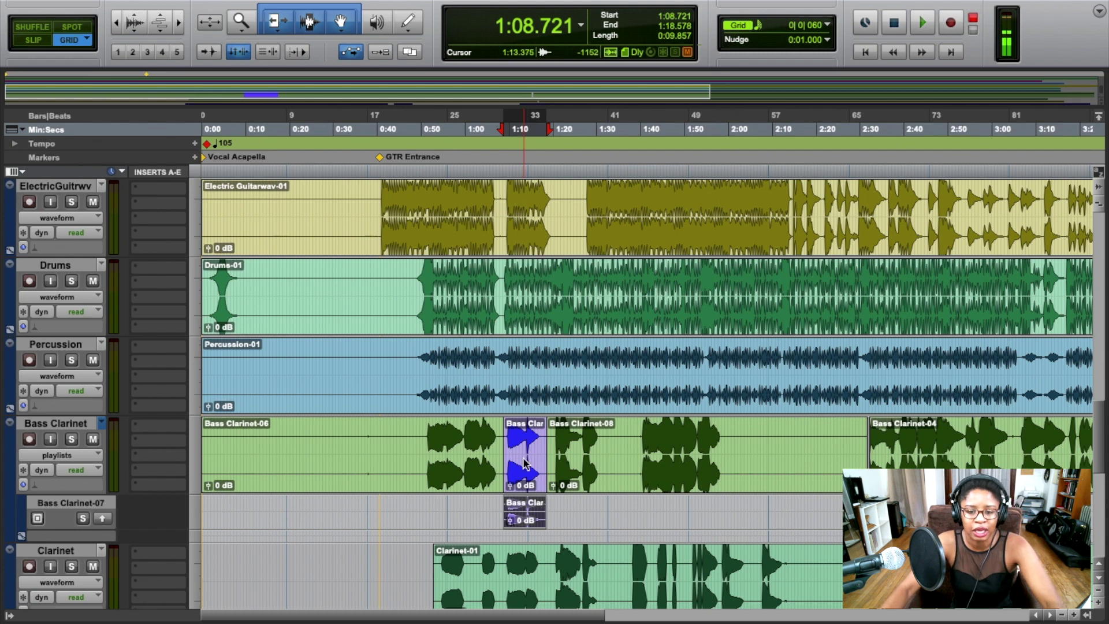
pyautogui.press('Delete')
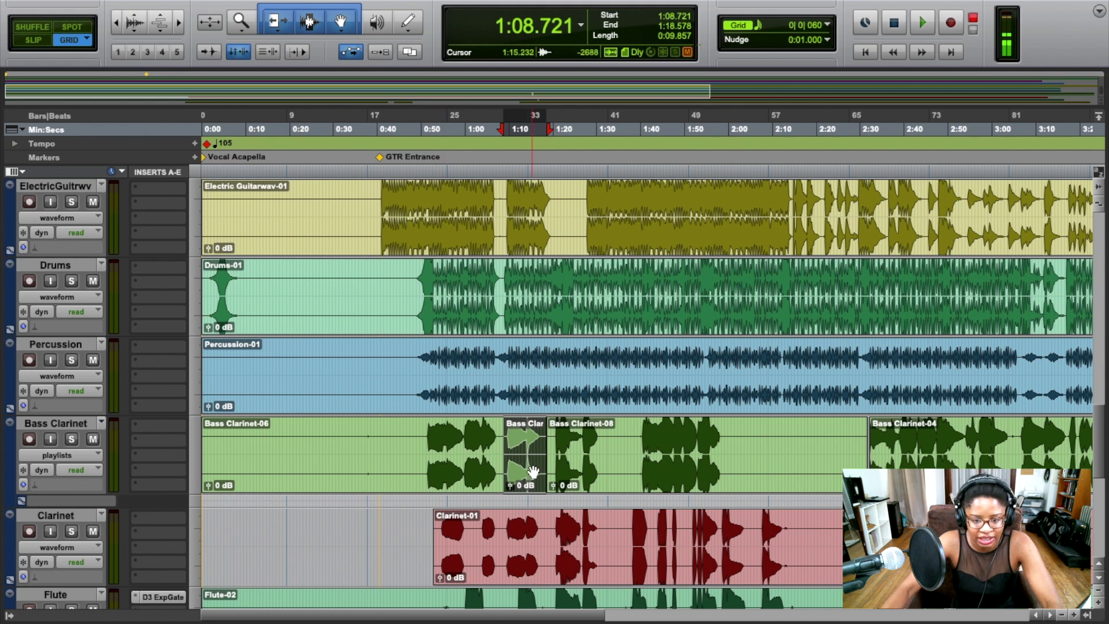
# Move the separated Bass Clarinet clip out of the main playlist into the alternate playlist lane below it.
pyautogui.moveTo(533, 470); pyautogui.dragTo(532, 502)
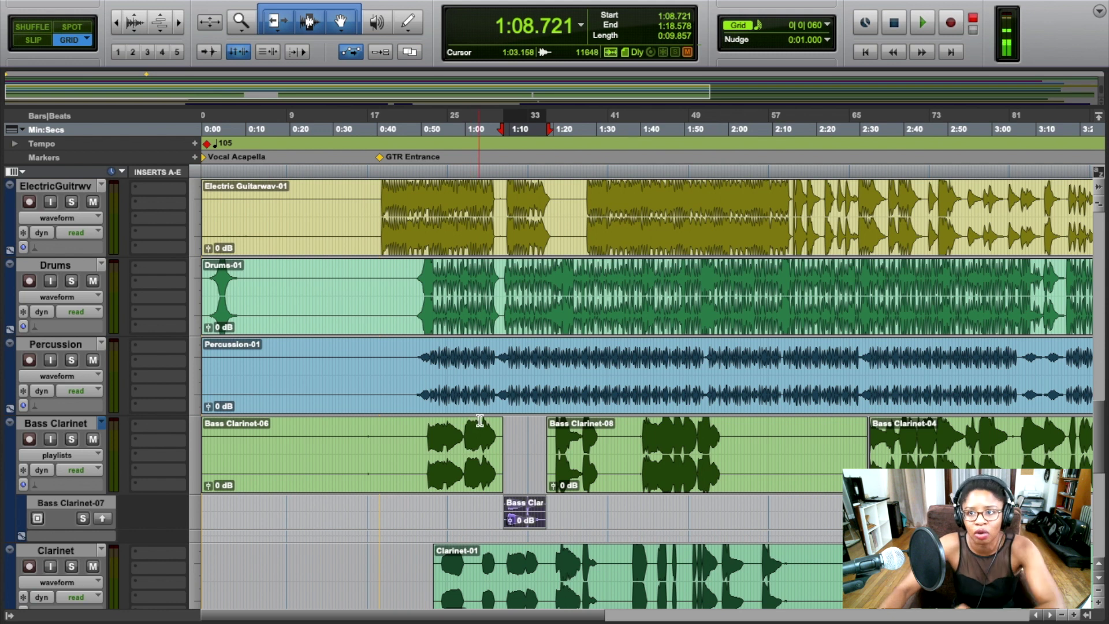
pyautogui.scroll(-5, 491, 421)
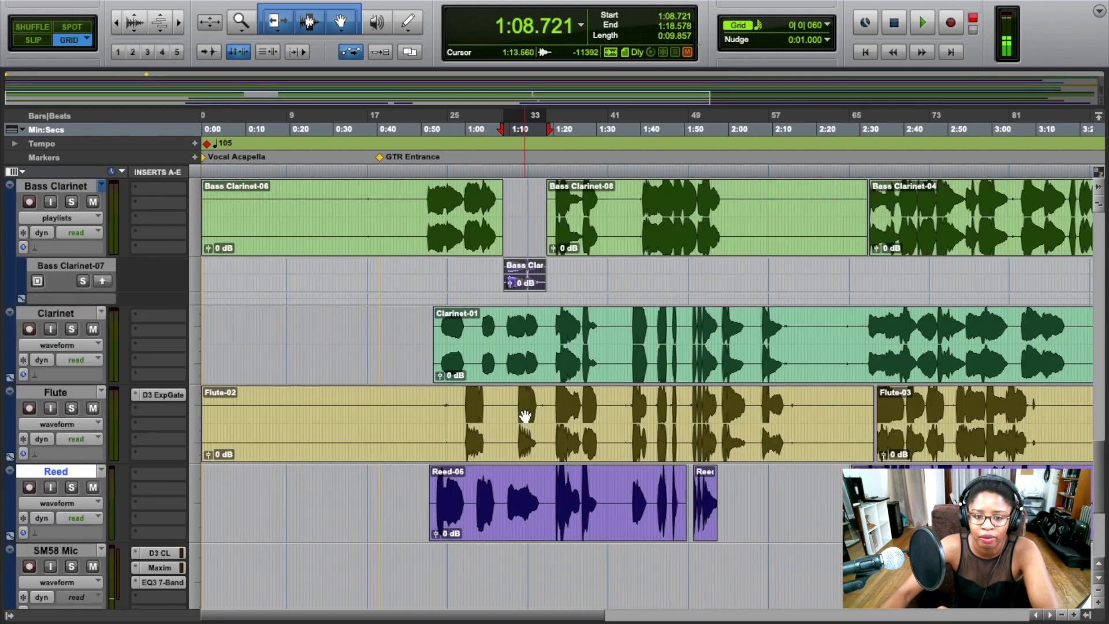
pyautogui.scroll(3, 505, 422)
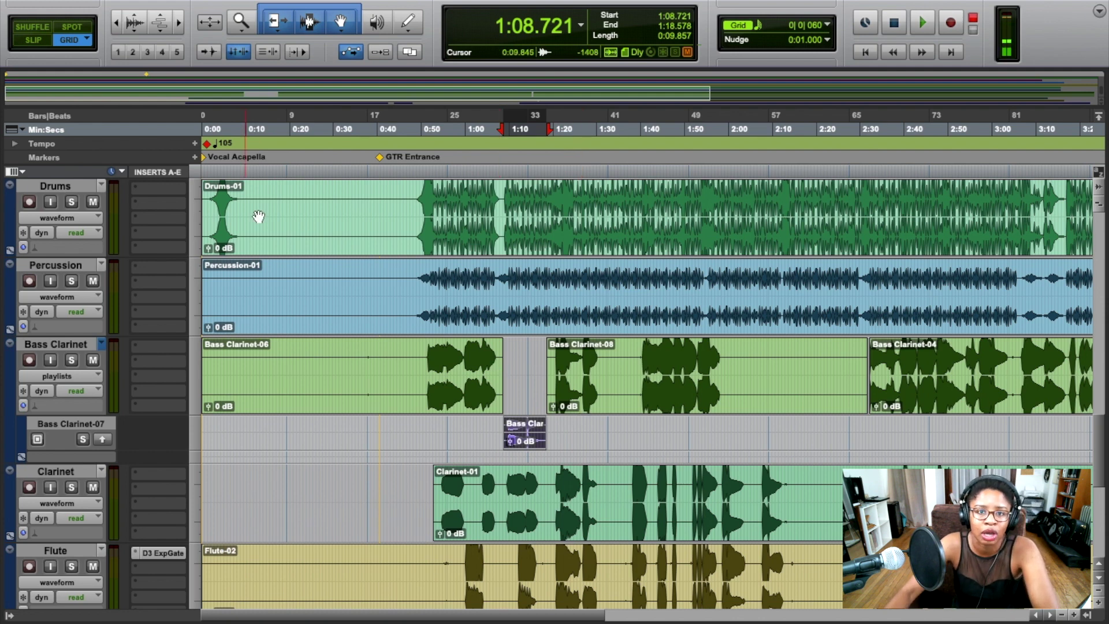
pyautogui.scroll(8, 600, 385)
pyautogui.scroll(3, 566, 394)
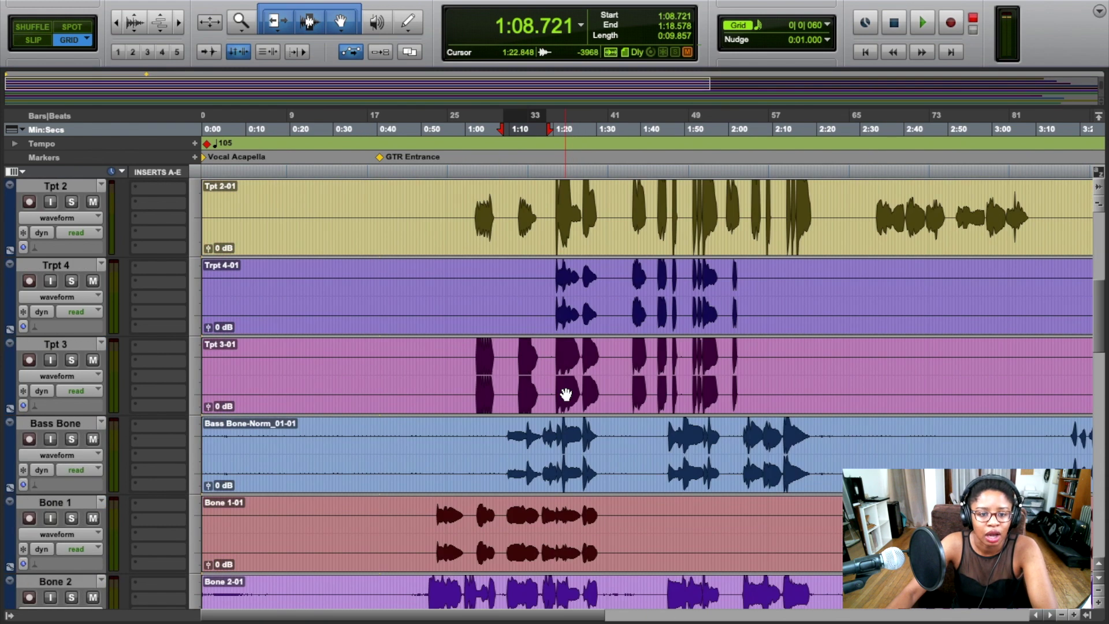
pyautogui.scroll(5, 565, 394)
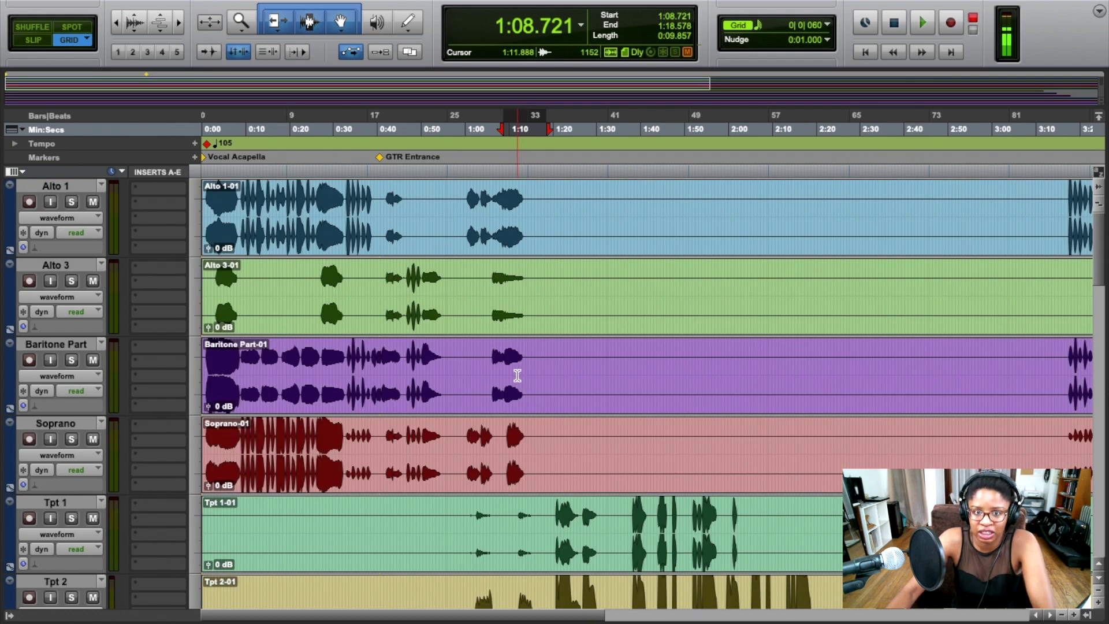